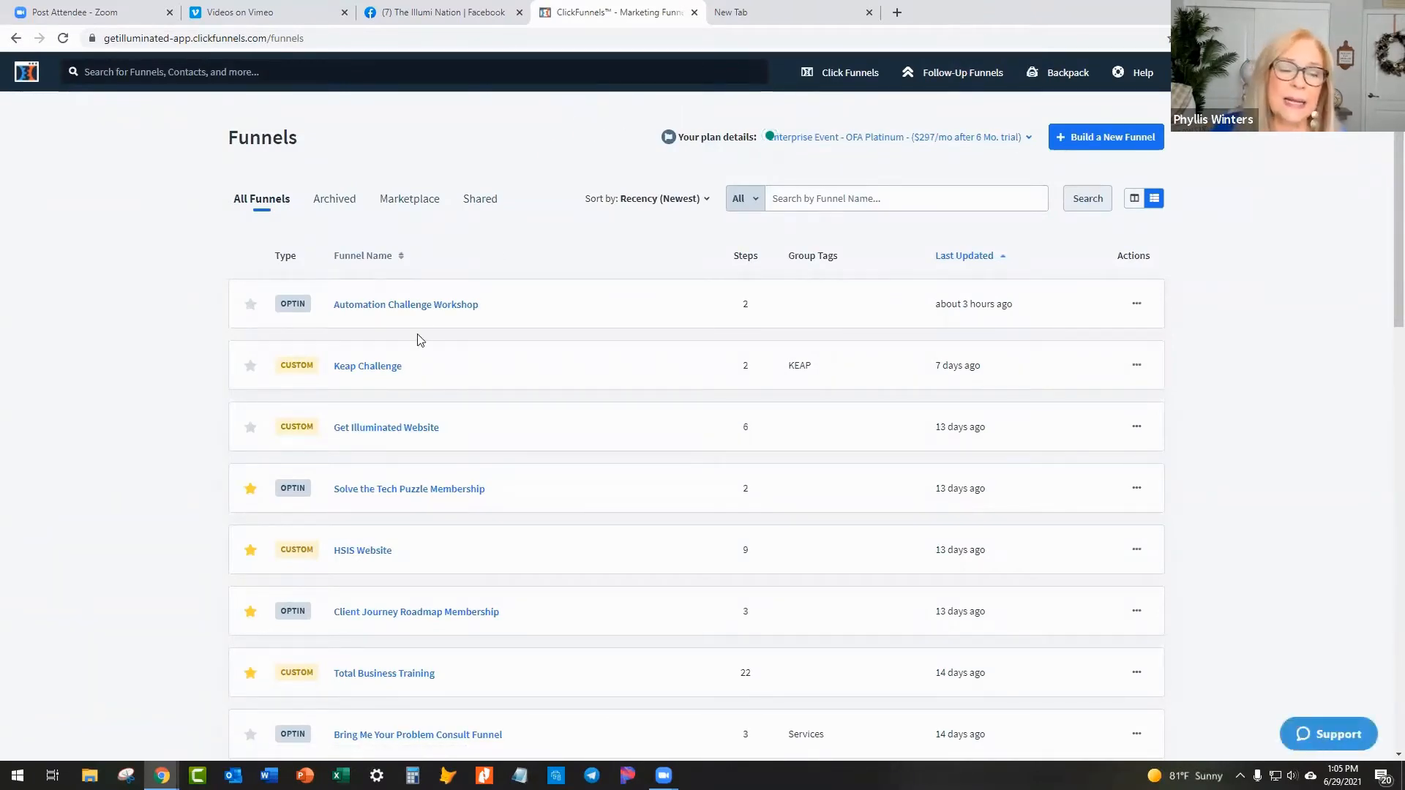
# Step: Open the Keap Challenge funnel's Join the Challenge page for editing and bring up its pop-up settings
pyautogui.click(359, 371)
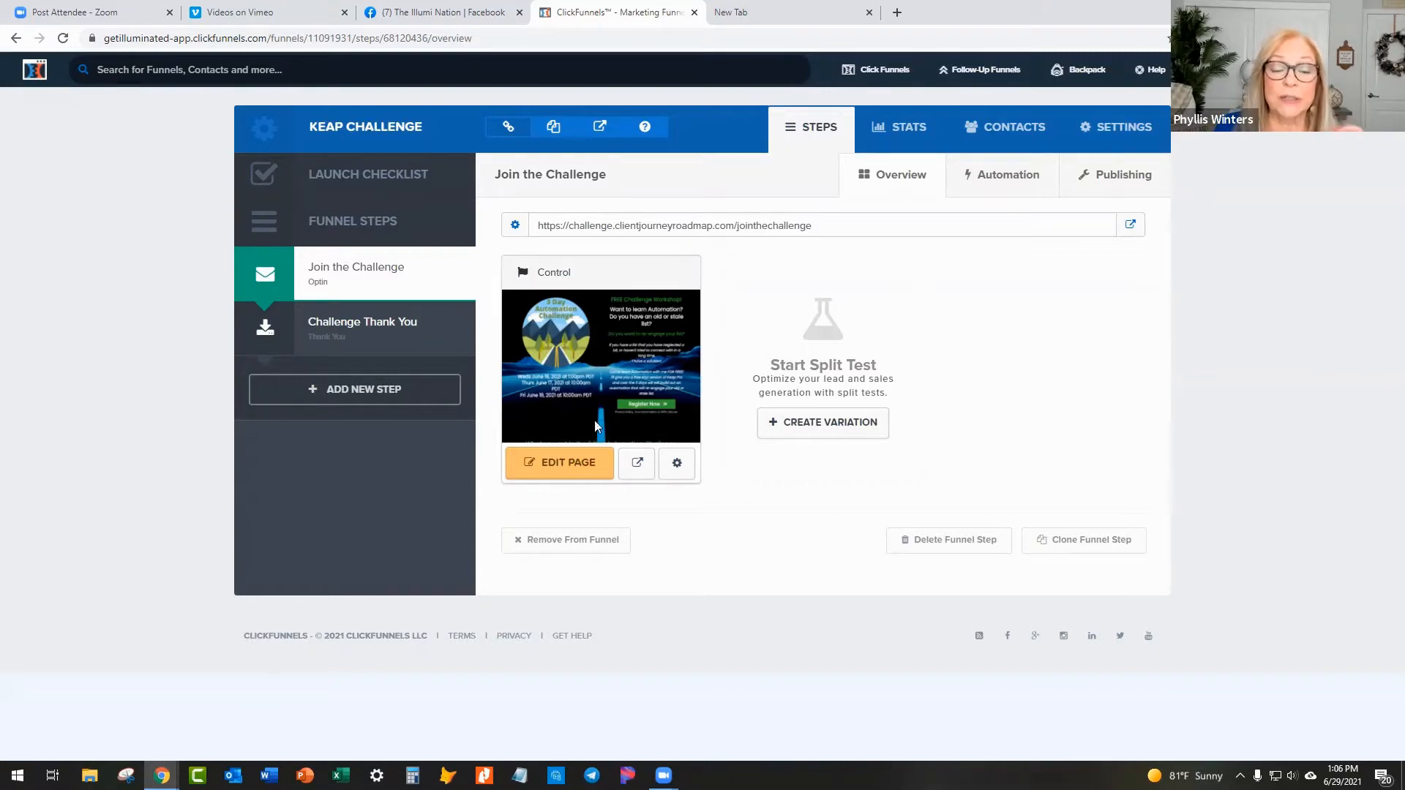
pyautogui.click(563, 461)
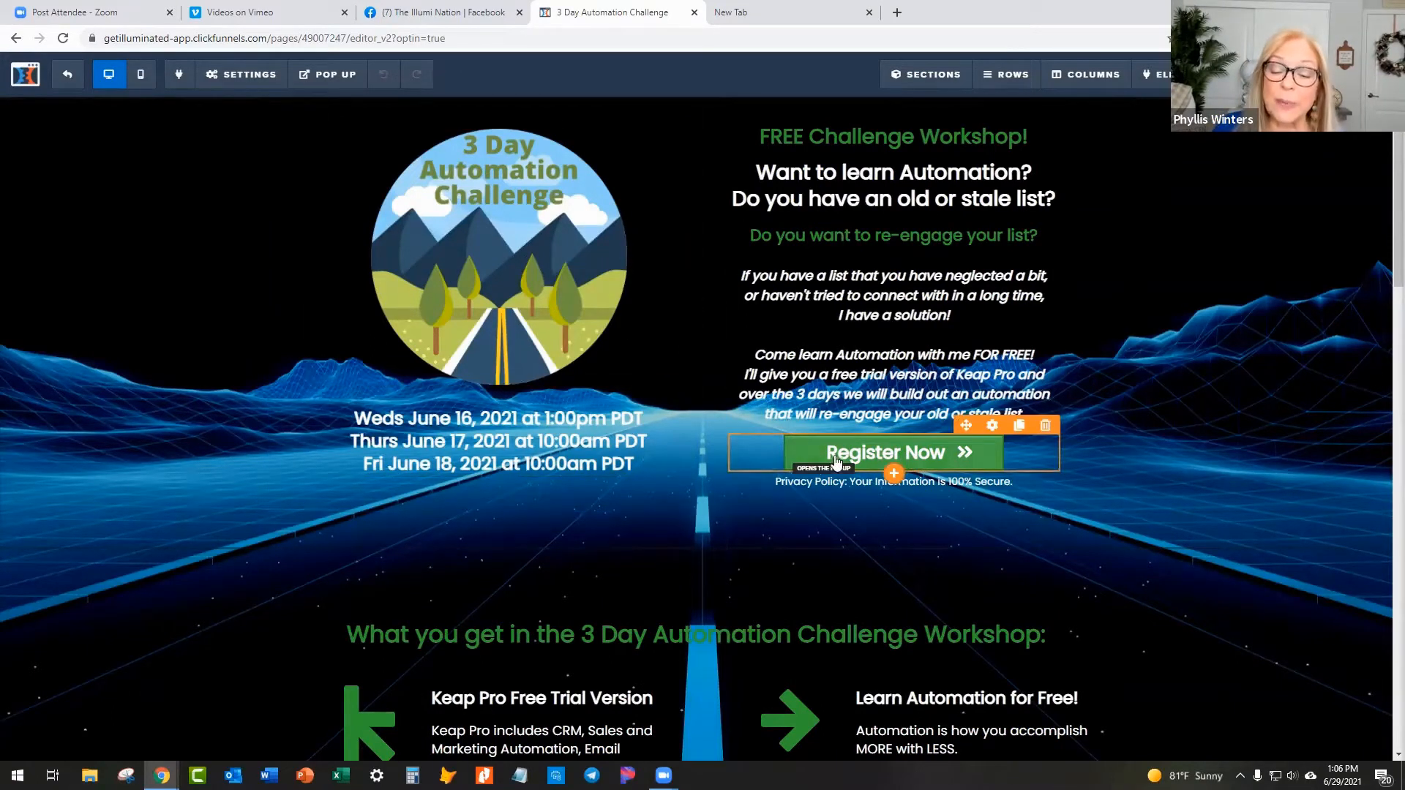
pyautogui.moveTo(325, 76)
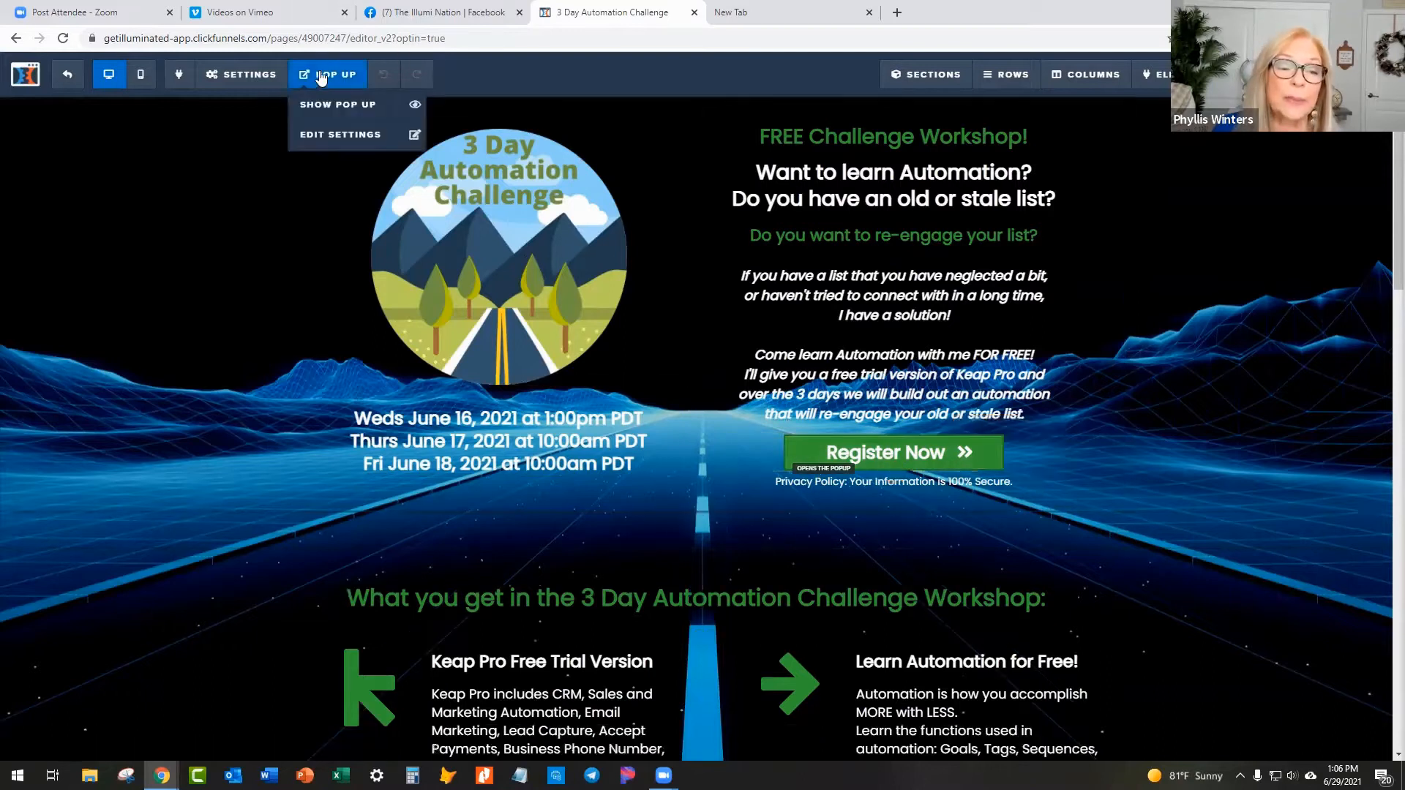
pyautogui.click(330, 139)
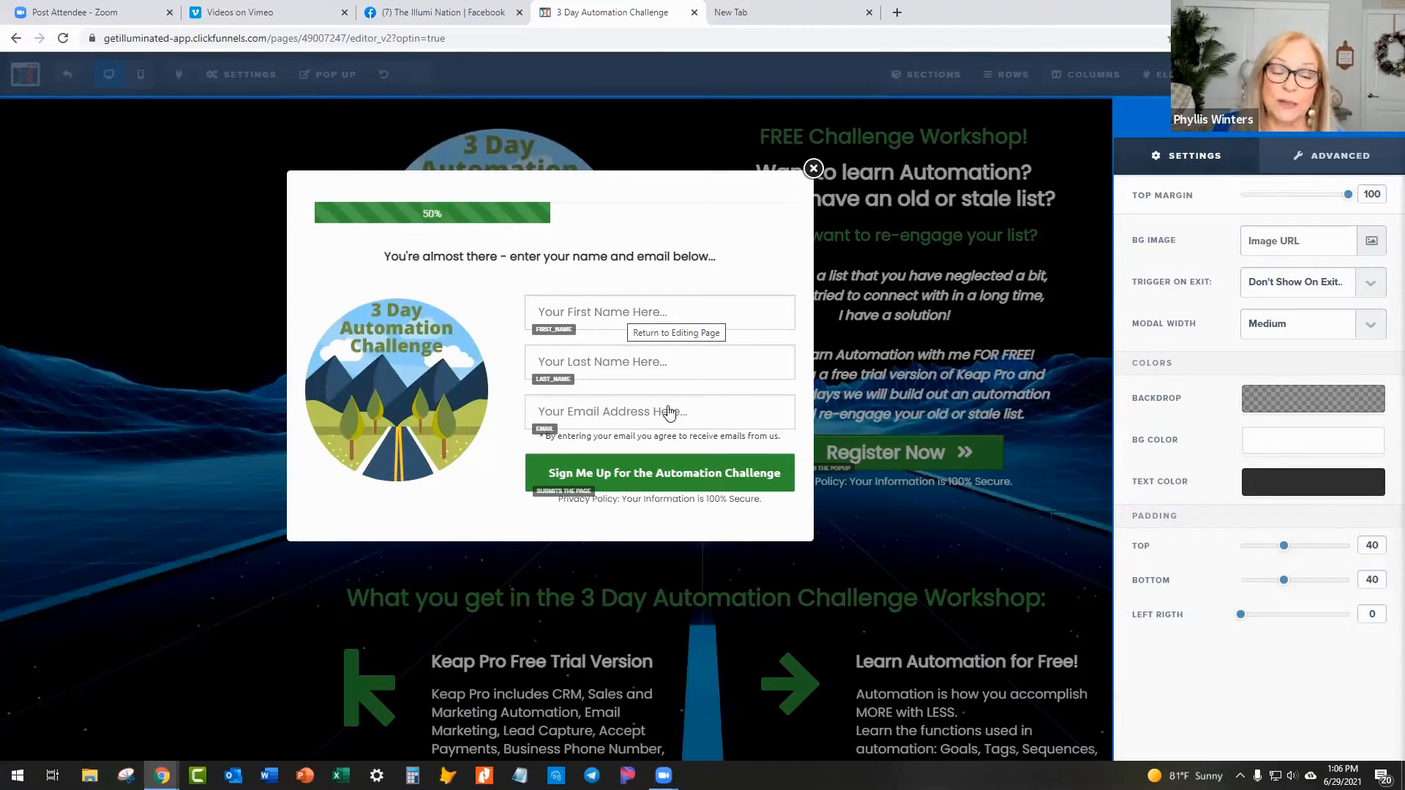
# Step: Check the settings of the pop-up's "Sign Me Up for the Automation Challenge" button
pyautogui.click(633, 476)
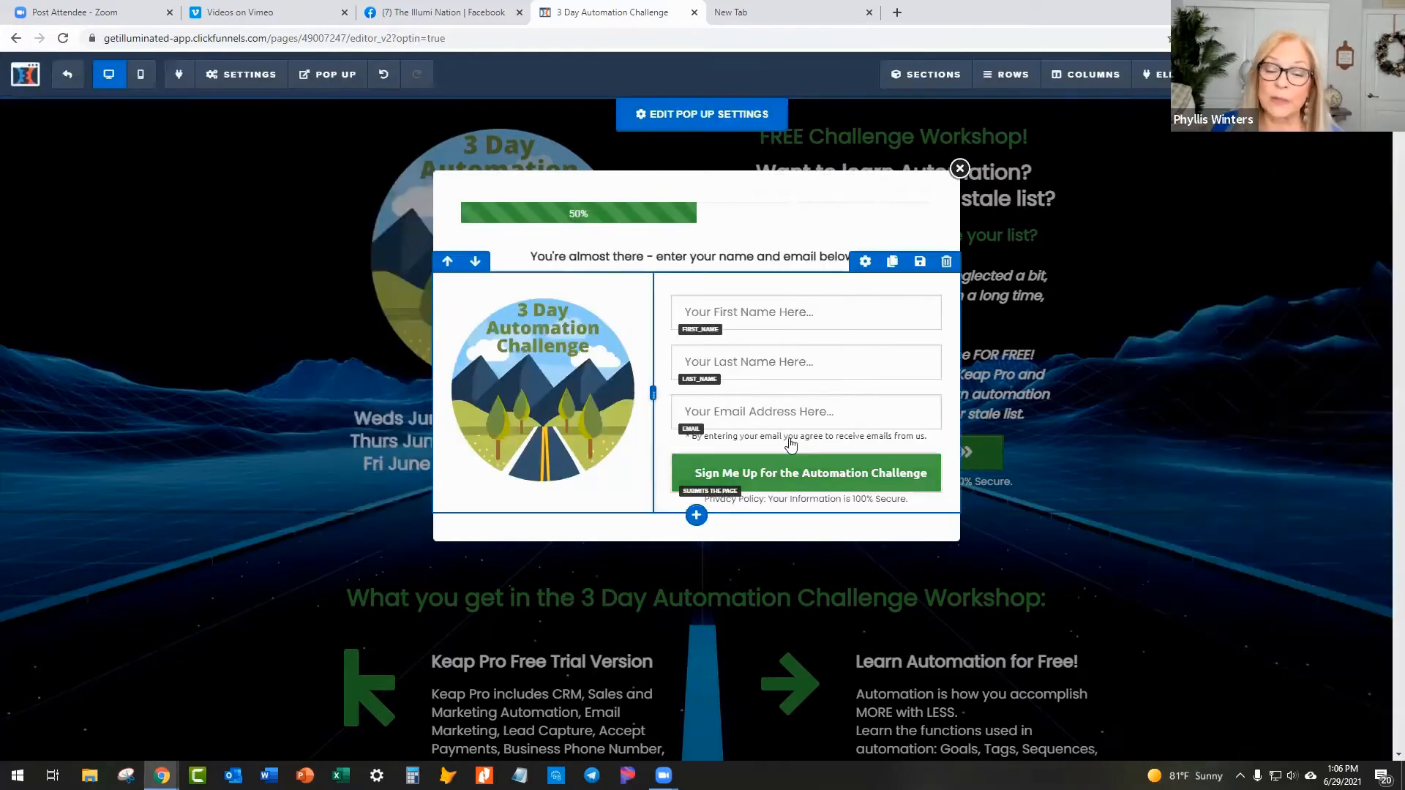
pyautogui.click(785, 472)
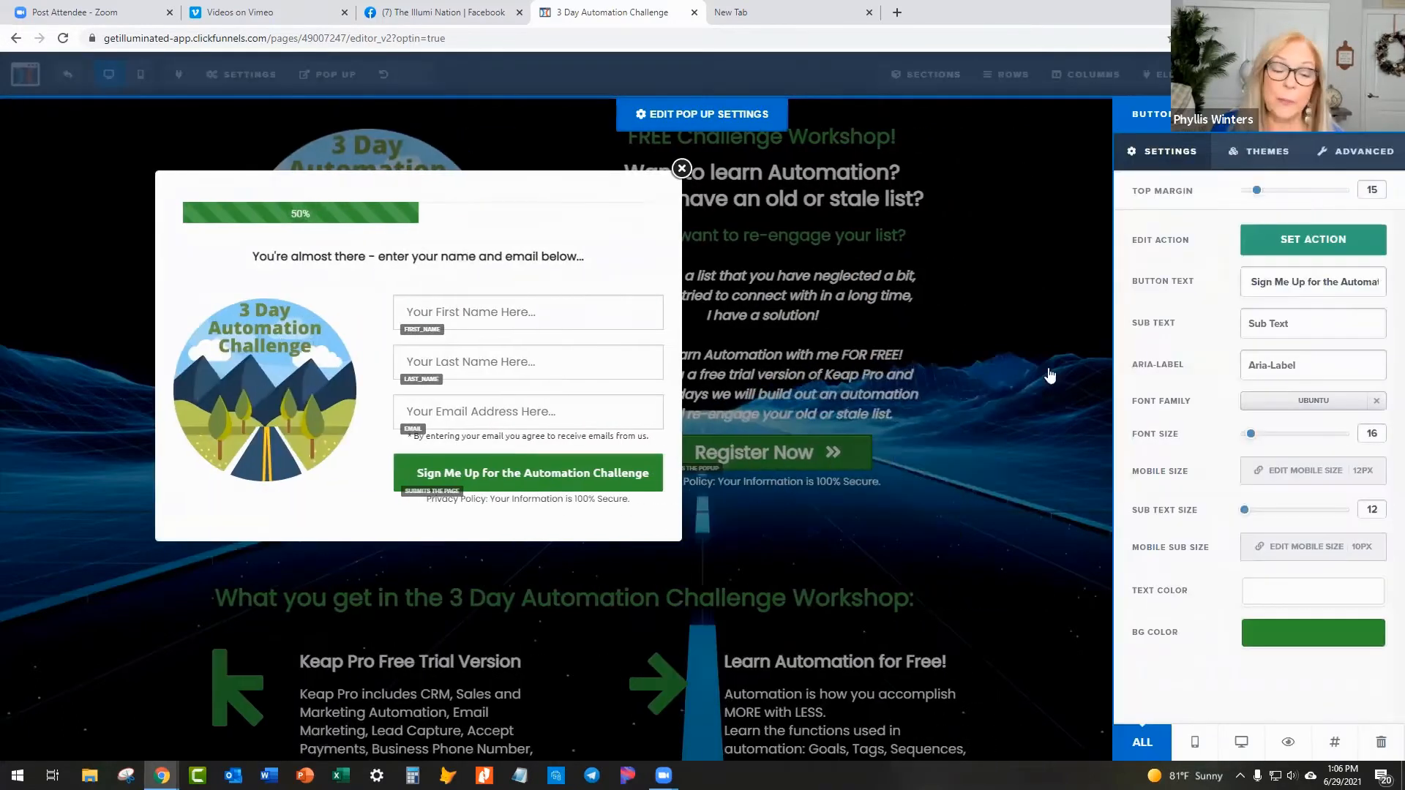
pyautogui.click(1019, 135)
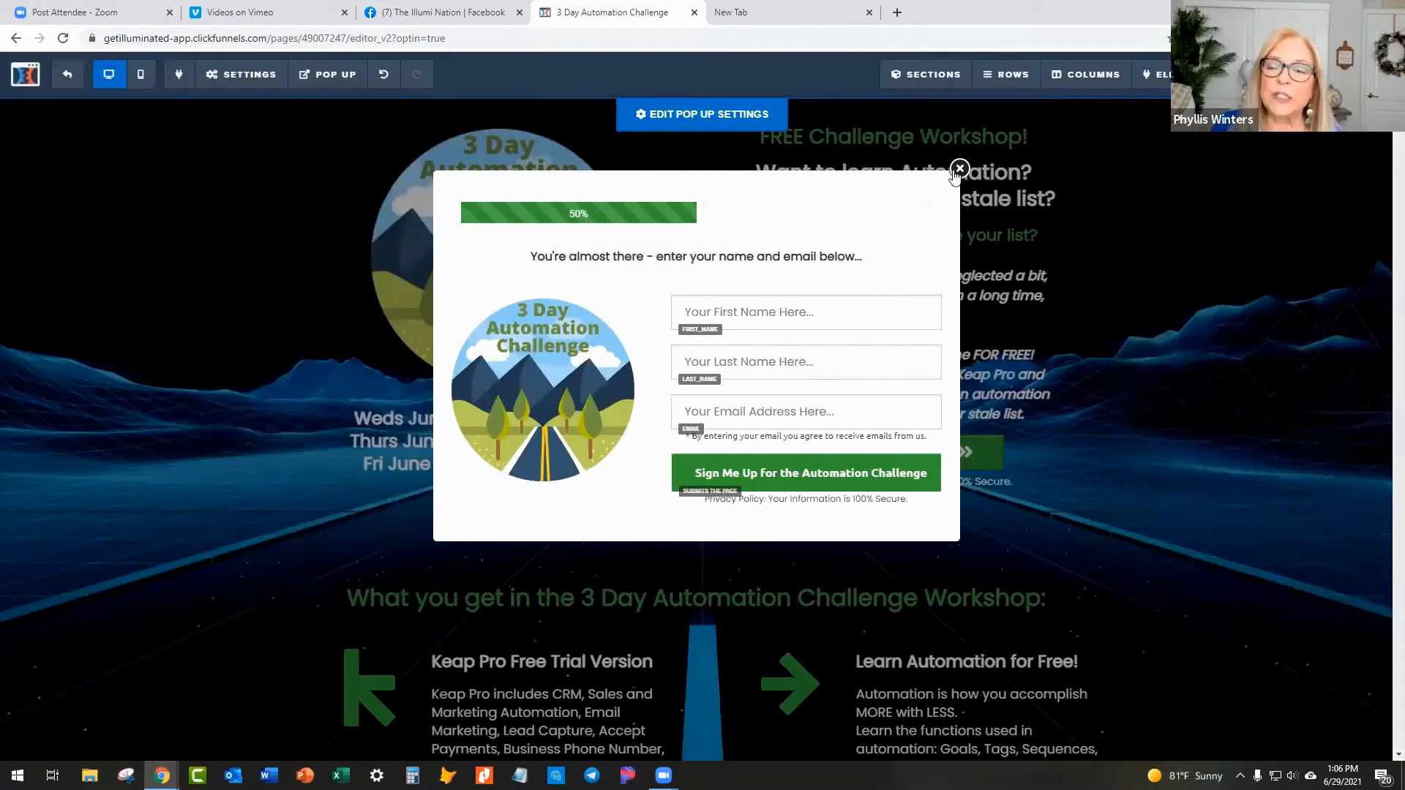
# Step: Close the pop-up and open the page's auto responder integration settings
pyautogui.click(960, 170)
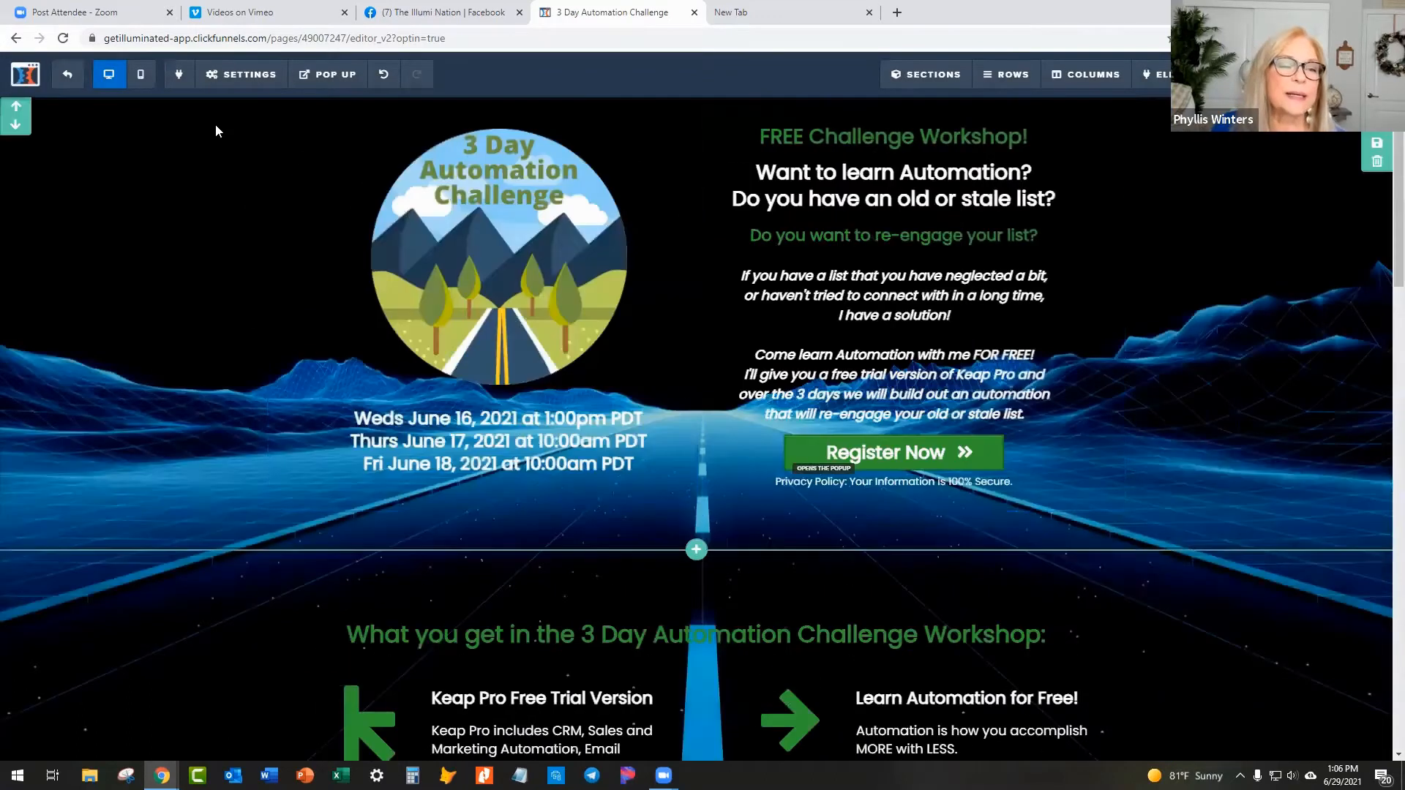
pyautogui.moveTo(235, 85)
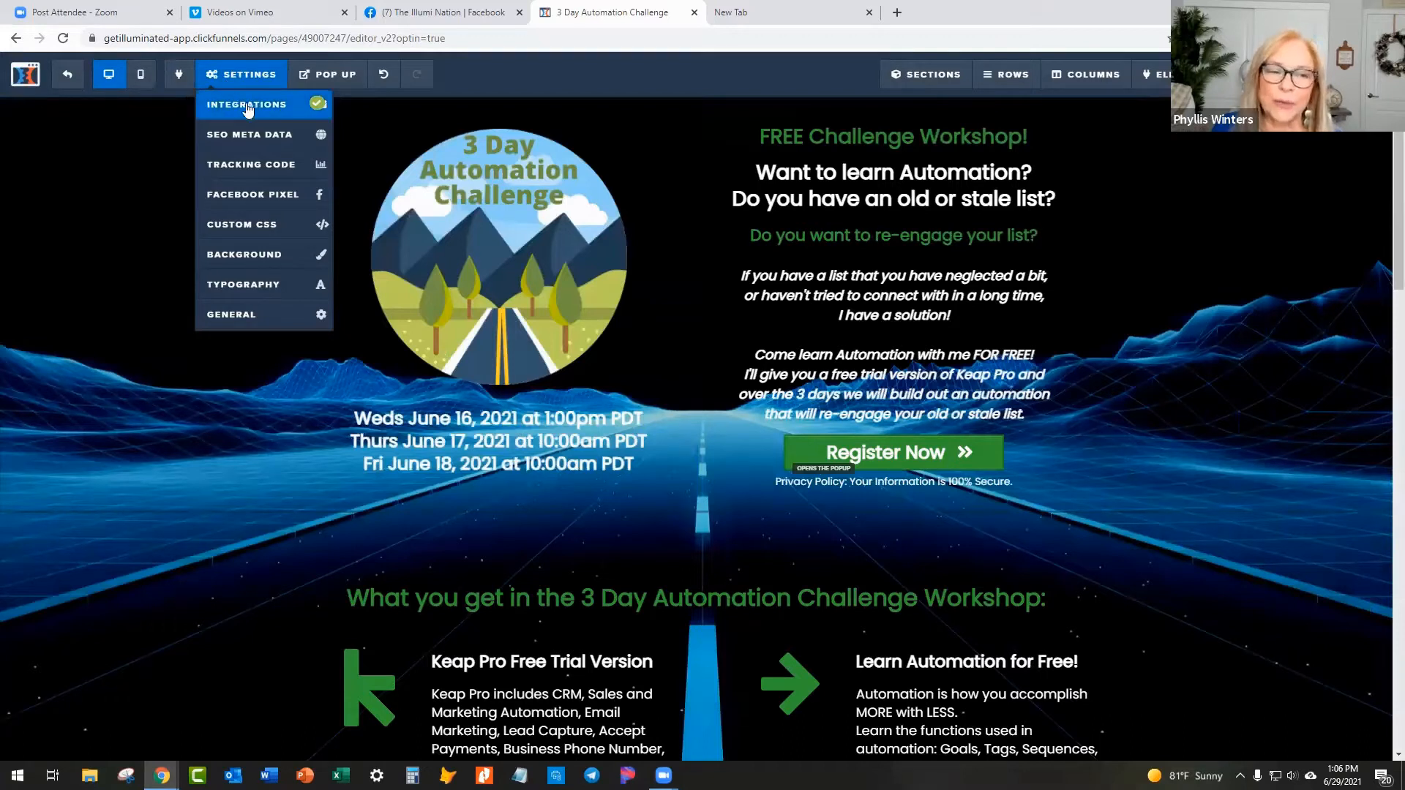
pyautogui.click(246, 107)
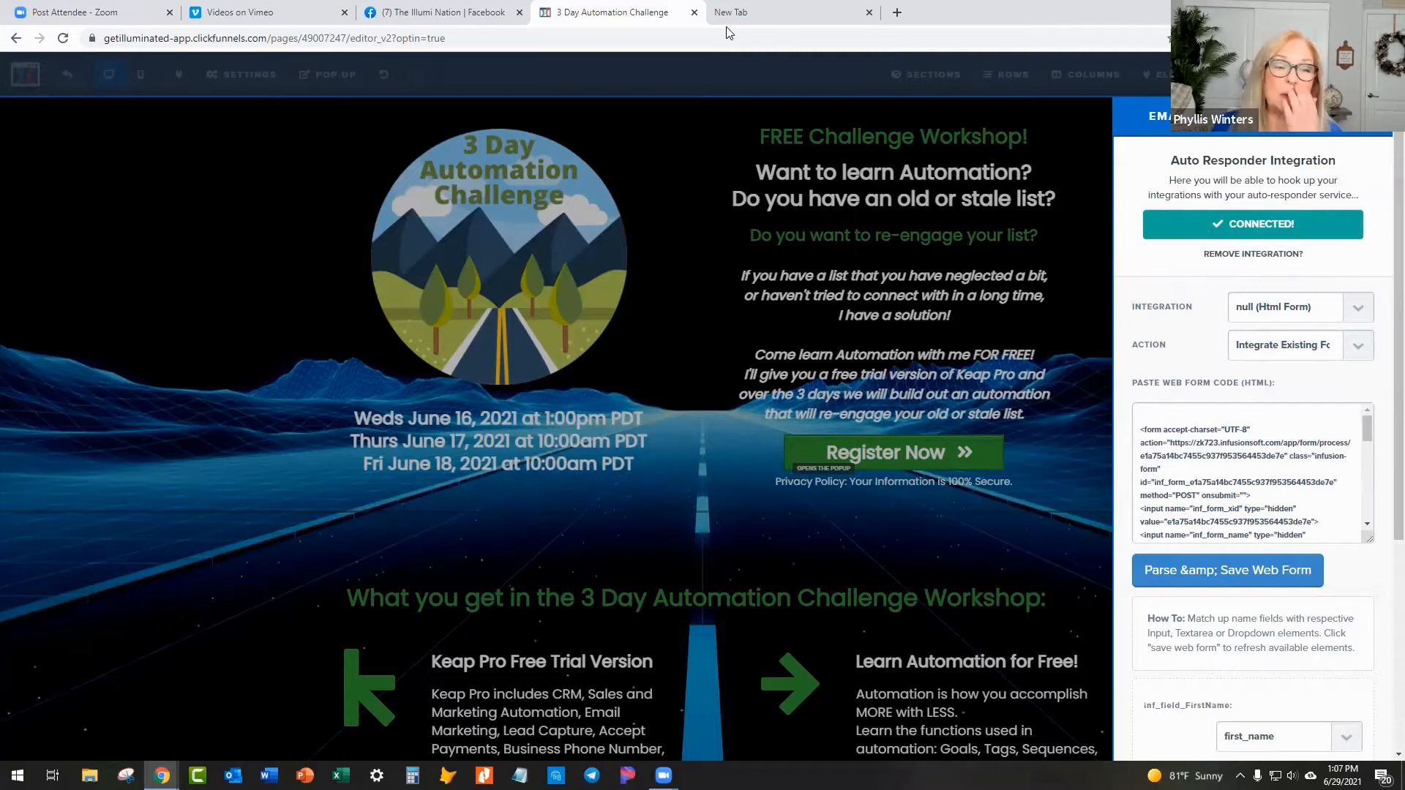
# Step: Switch to Keap in the empty browser tab, sign in with the saved credentials and open the infusionsoft.com account
pyautogui.click(795, 11)
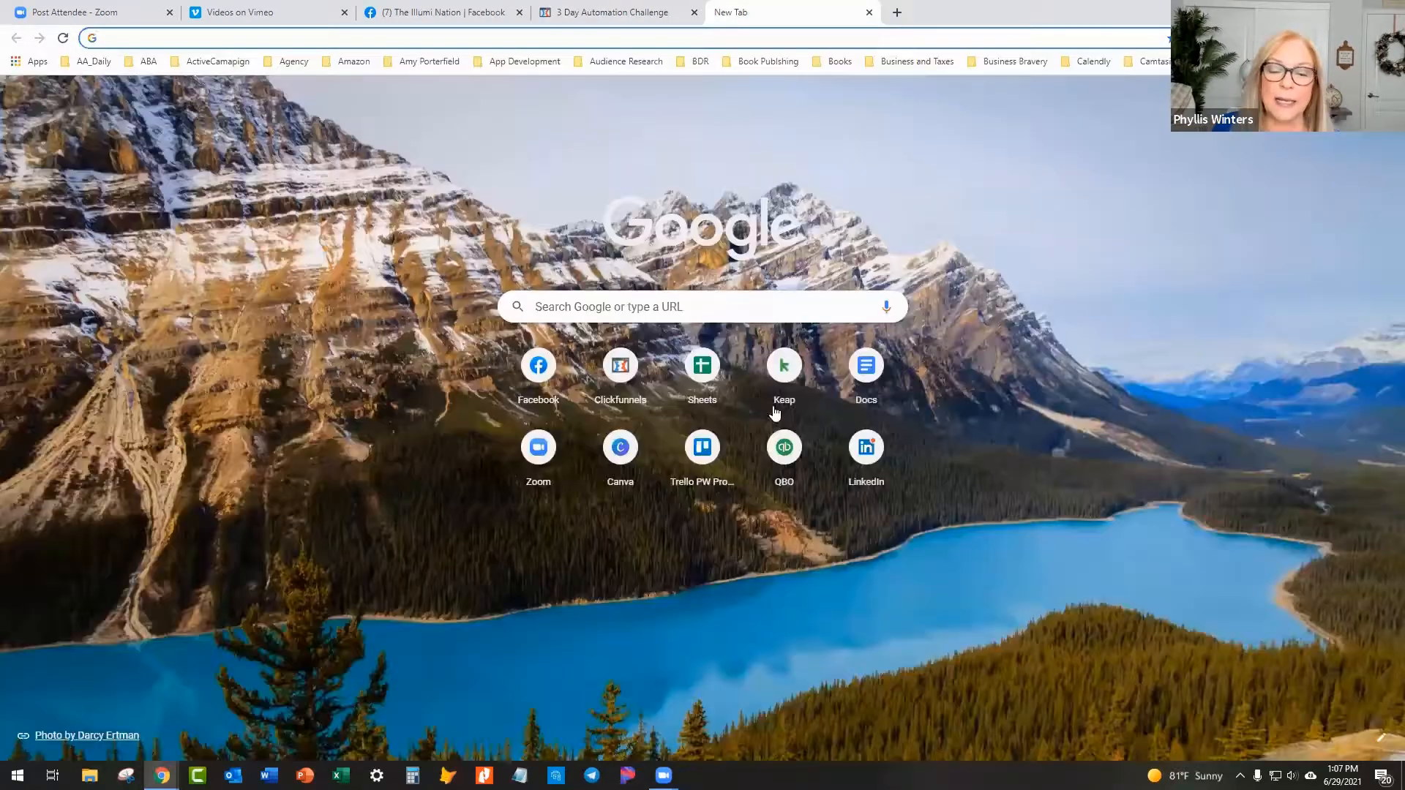
pyautogui.click(782, 372)
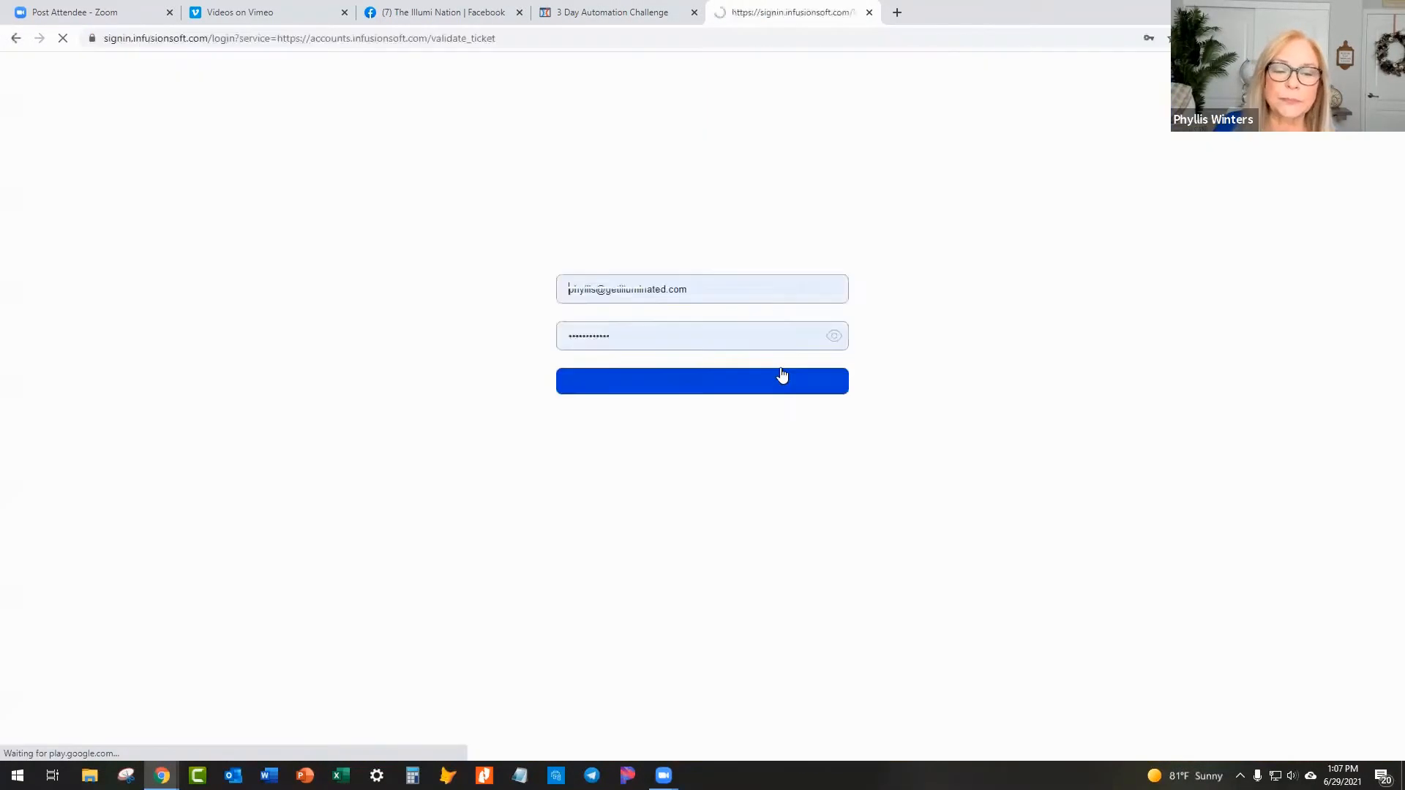
pyautogui.click(702, 370)
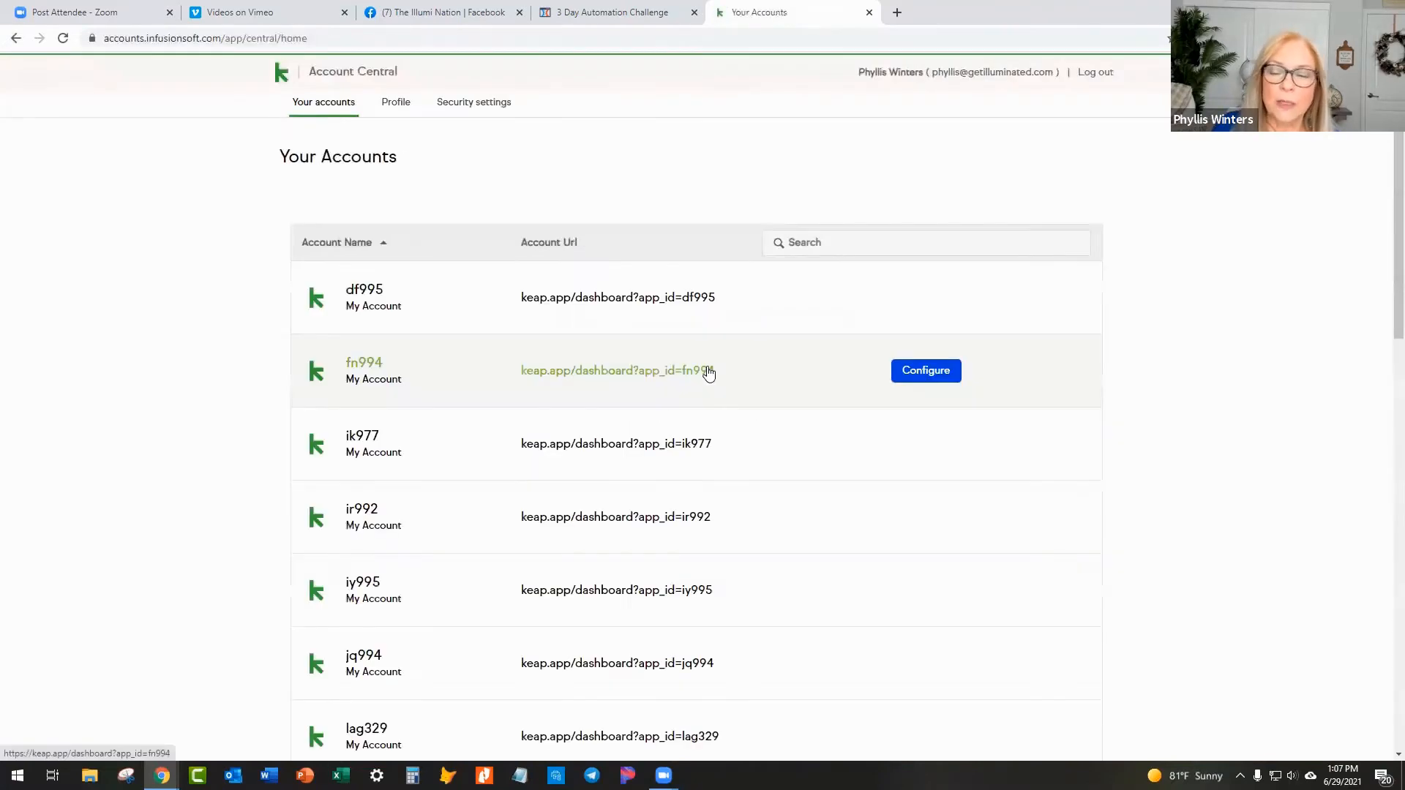
pyautogui.scroll(-10, 705, 372)
pyautogui.scroll(-1, 695, 373)
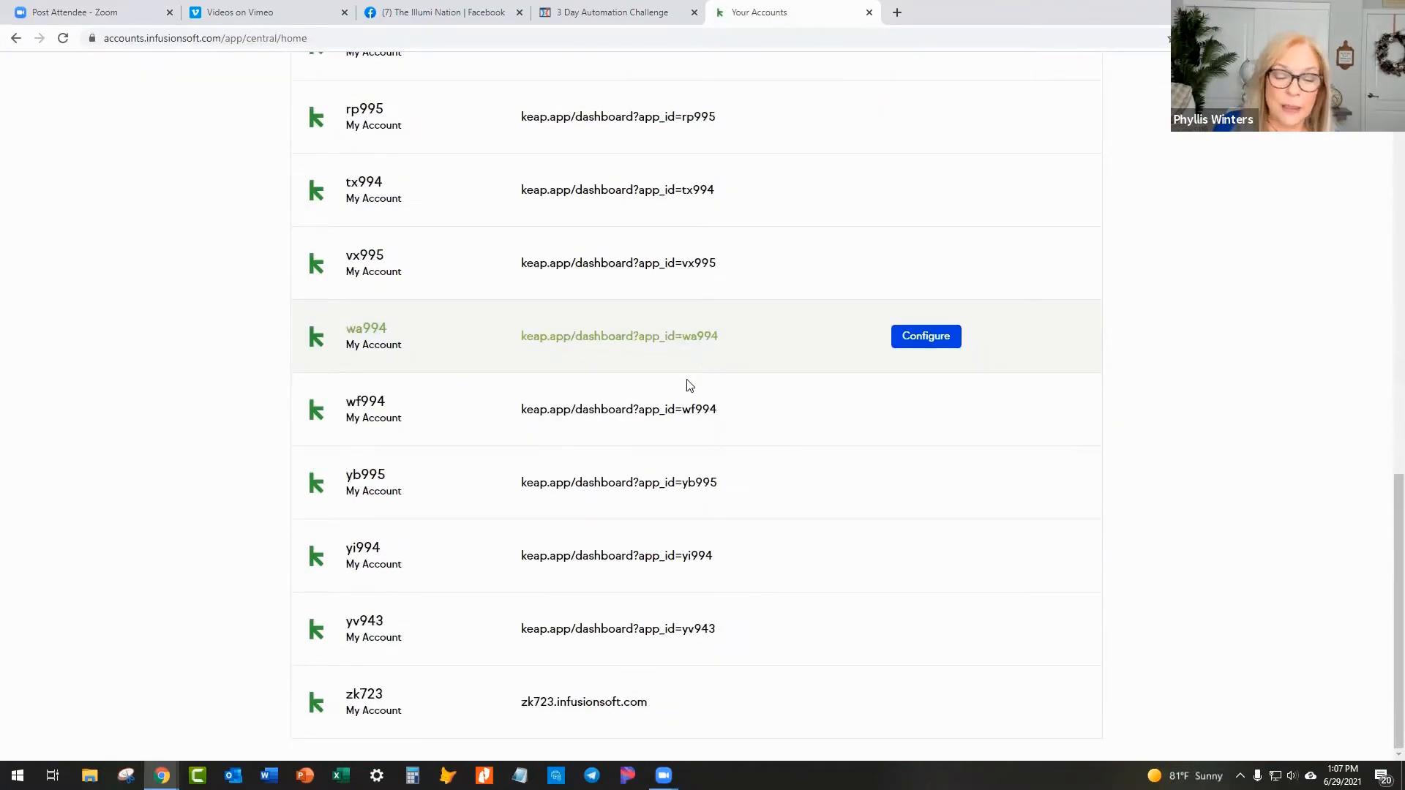
pyautogui.click(590, 708)
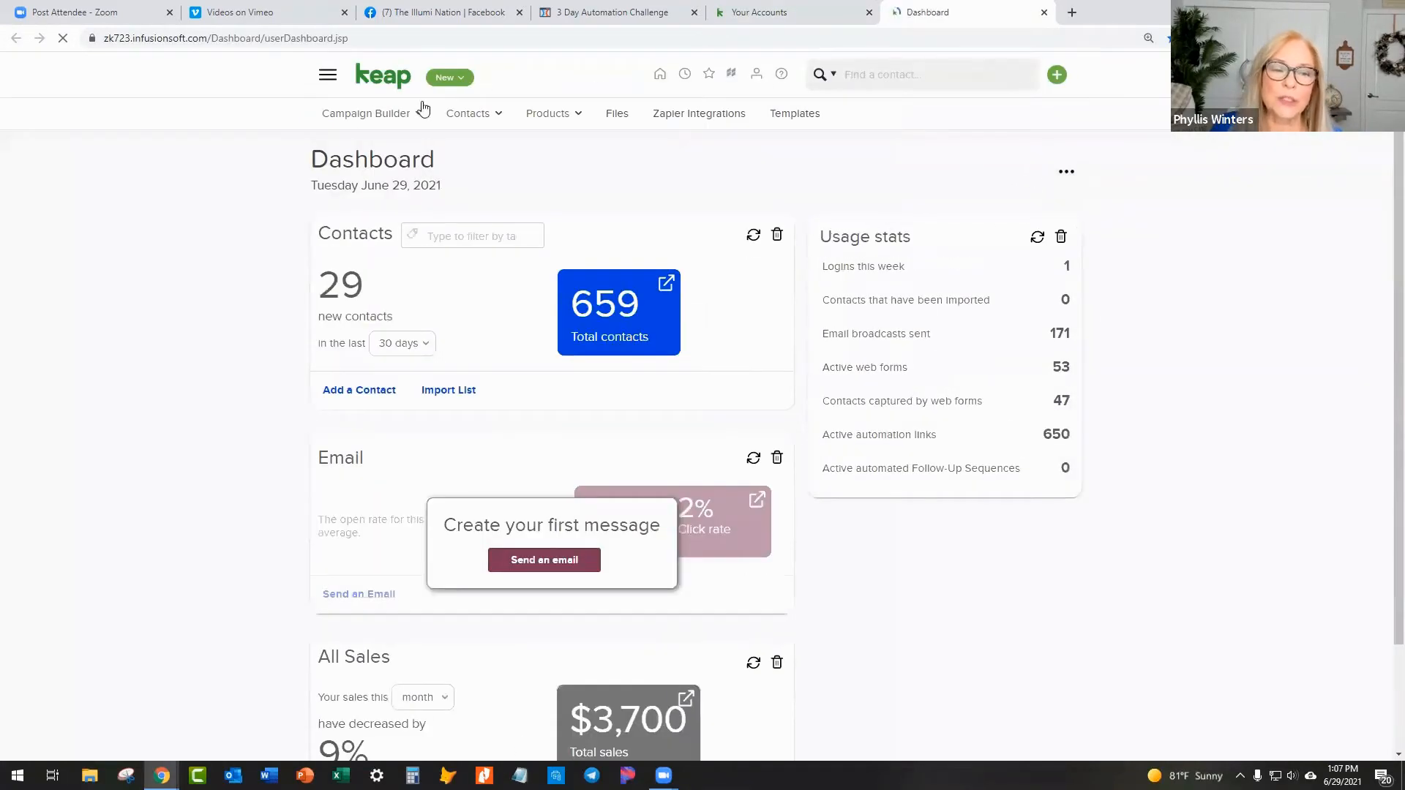
# Step: Open the Challenge Sign Up Form in the Keap 3 Day Challenge campaign
pyautogui.moveTo(359, 116)
pyautogui.click(352, 147)
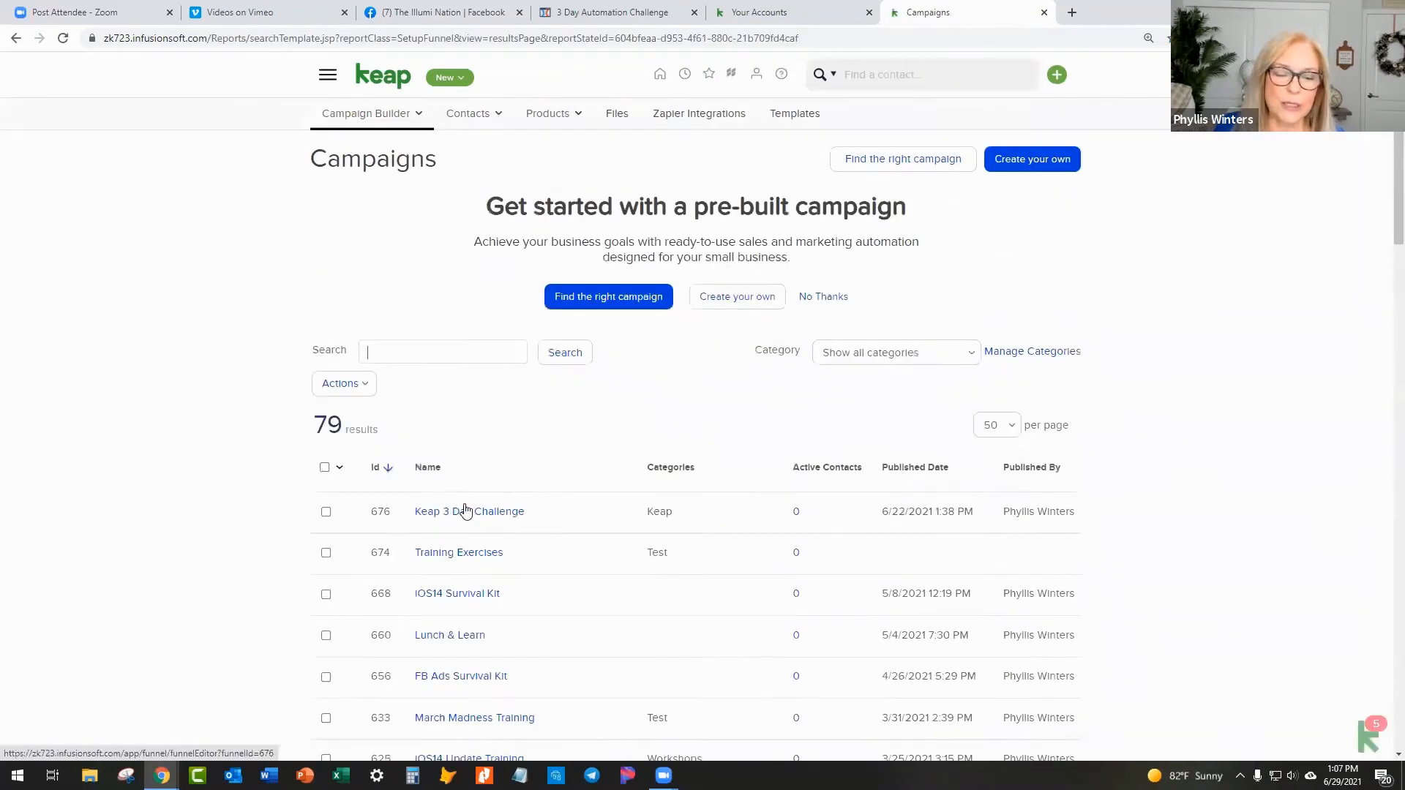
pyautogui.click(455, 516)
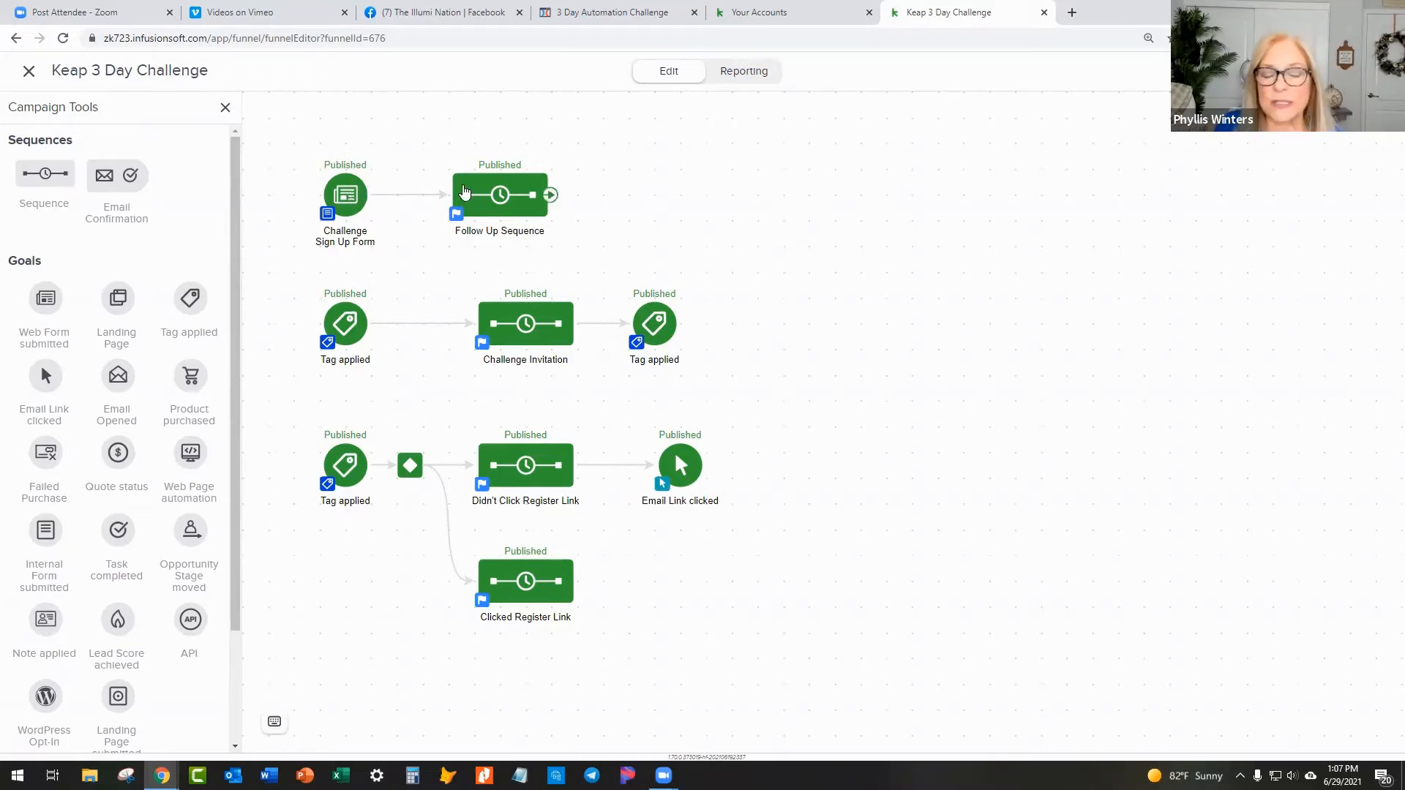
pyautogui.doubleClick(341, 196)
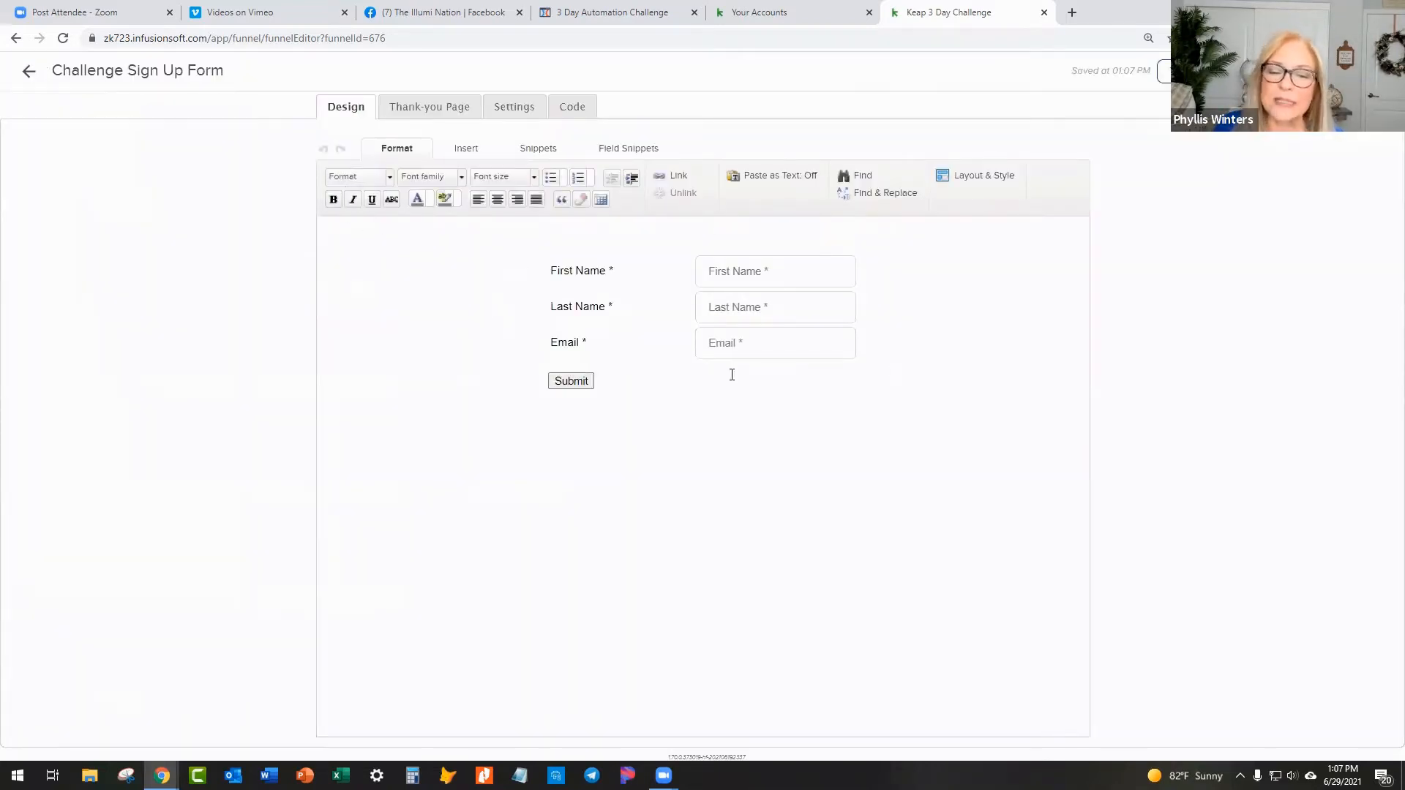
# Step: Compare the name and email fields of the ClickFunnels page's pop-up with those of the Keap Challenge Sign Up Form
pyautogui.click(594, 15)
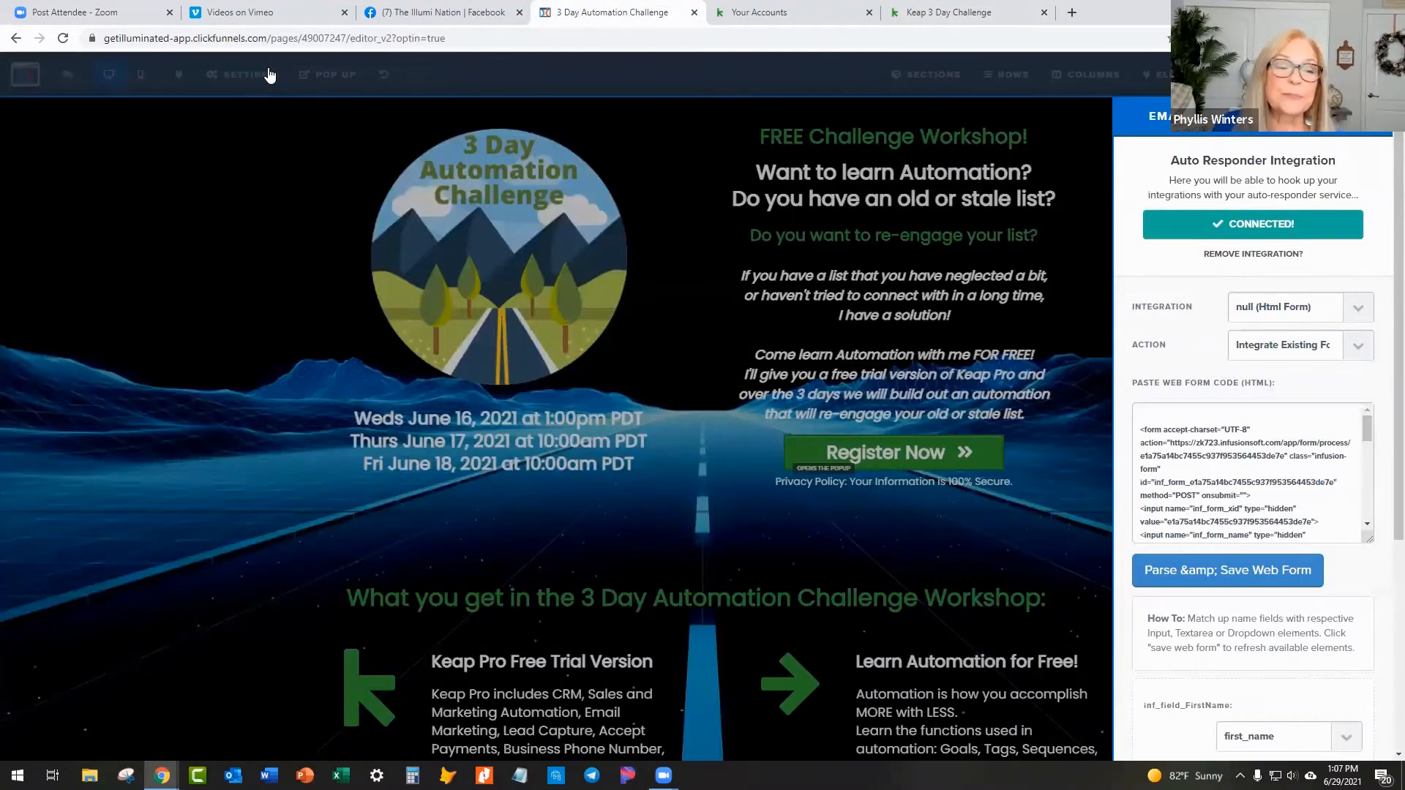
pyautogui.click(288, 79)
pyautogui.moveTo(336, 79)
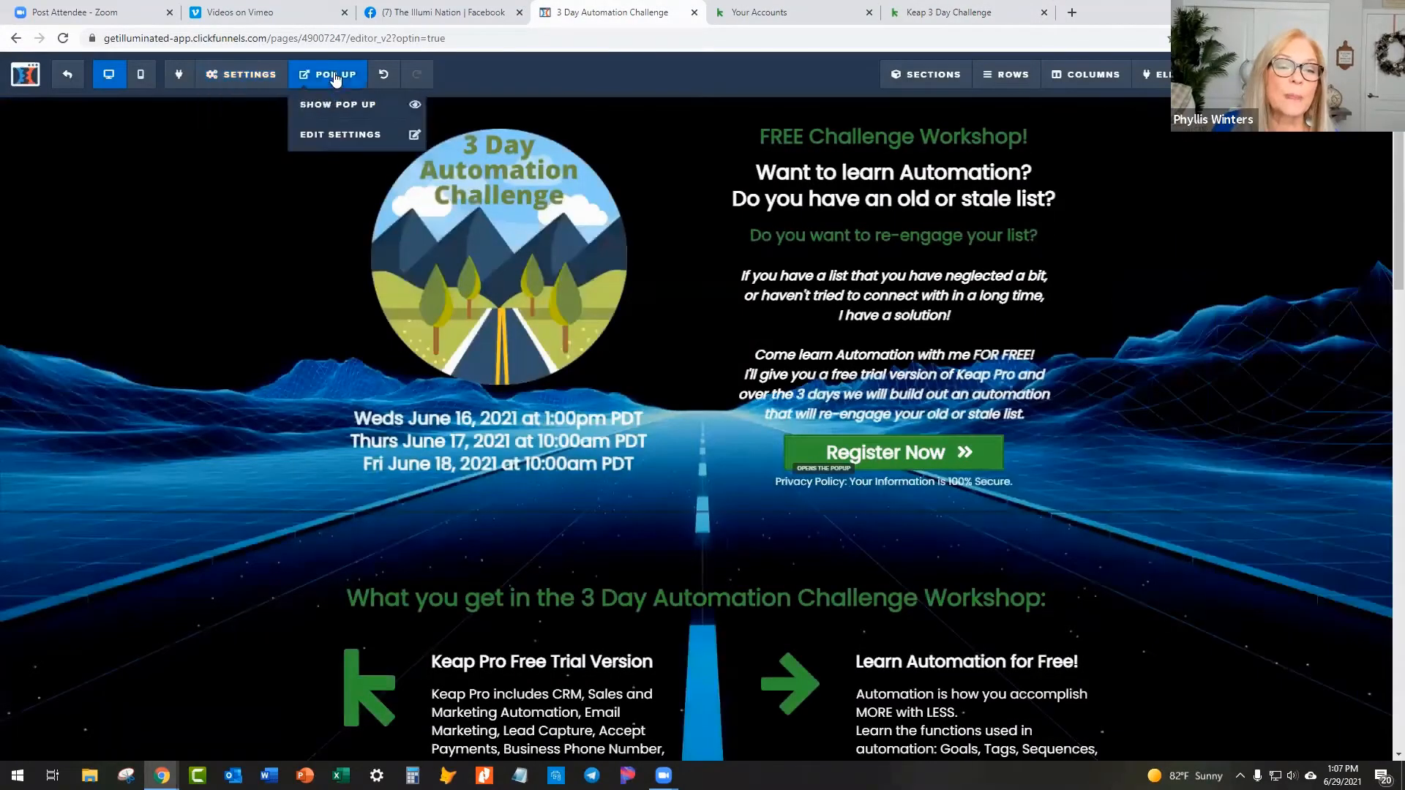
pyautogui.click(336, 137)
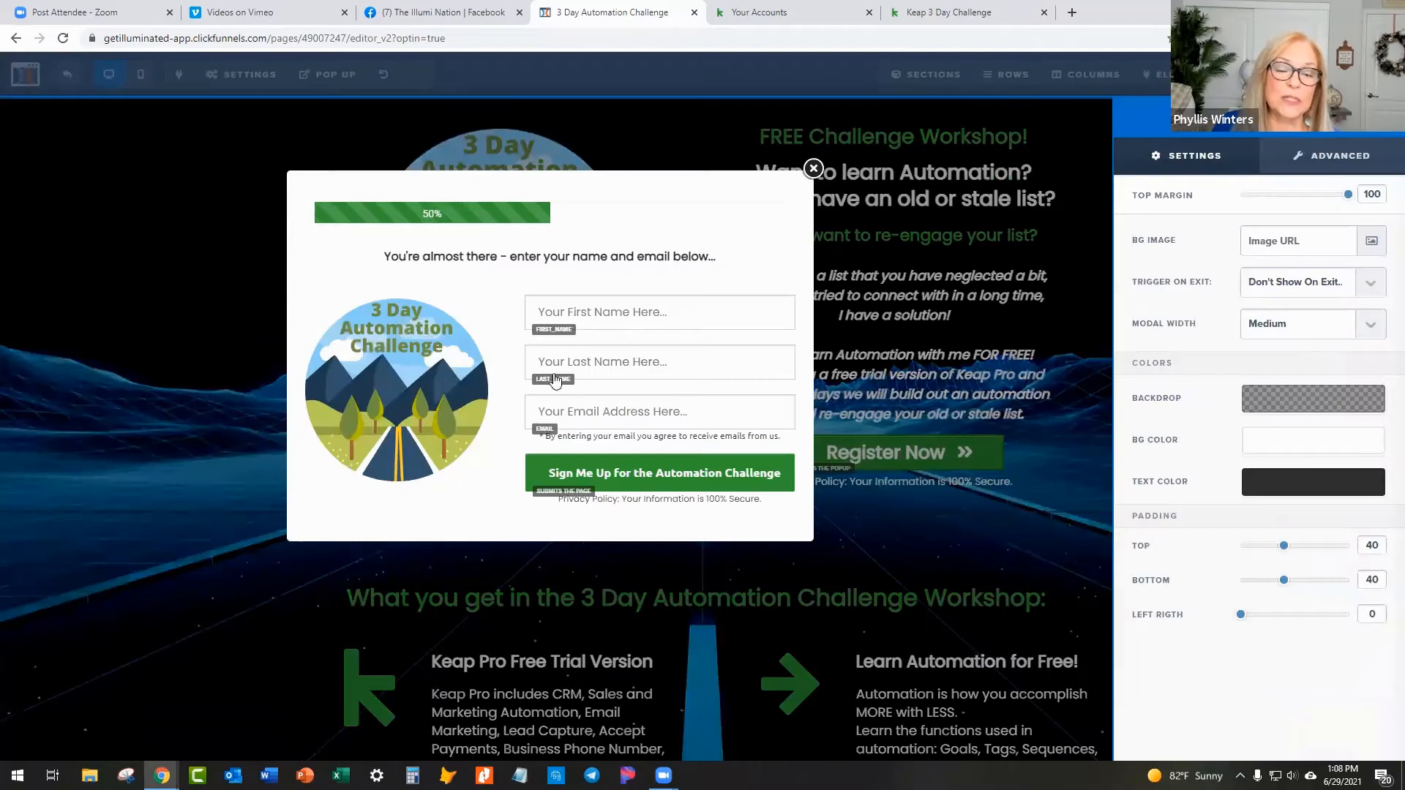
pyautogui.click(948, 16)
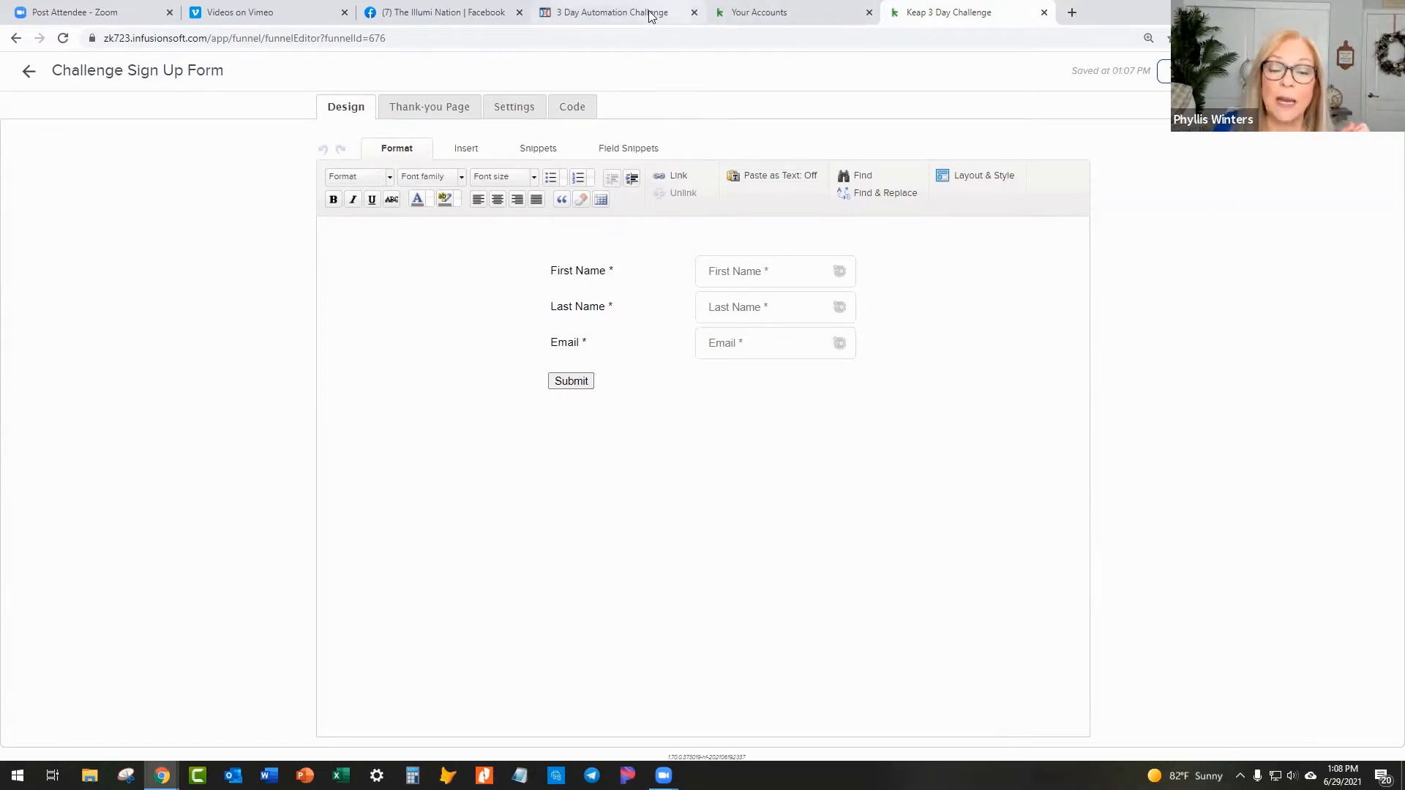
pyautogui.click(613, 13)
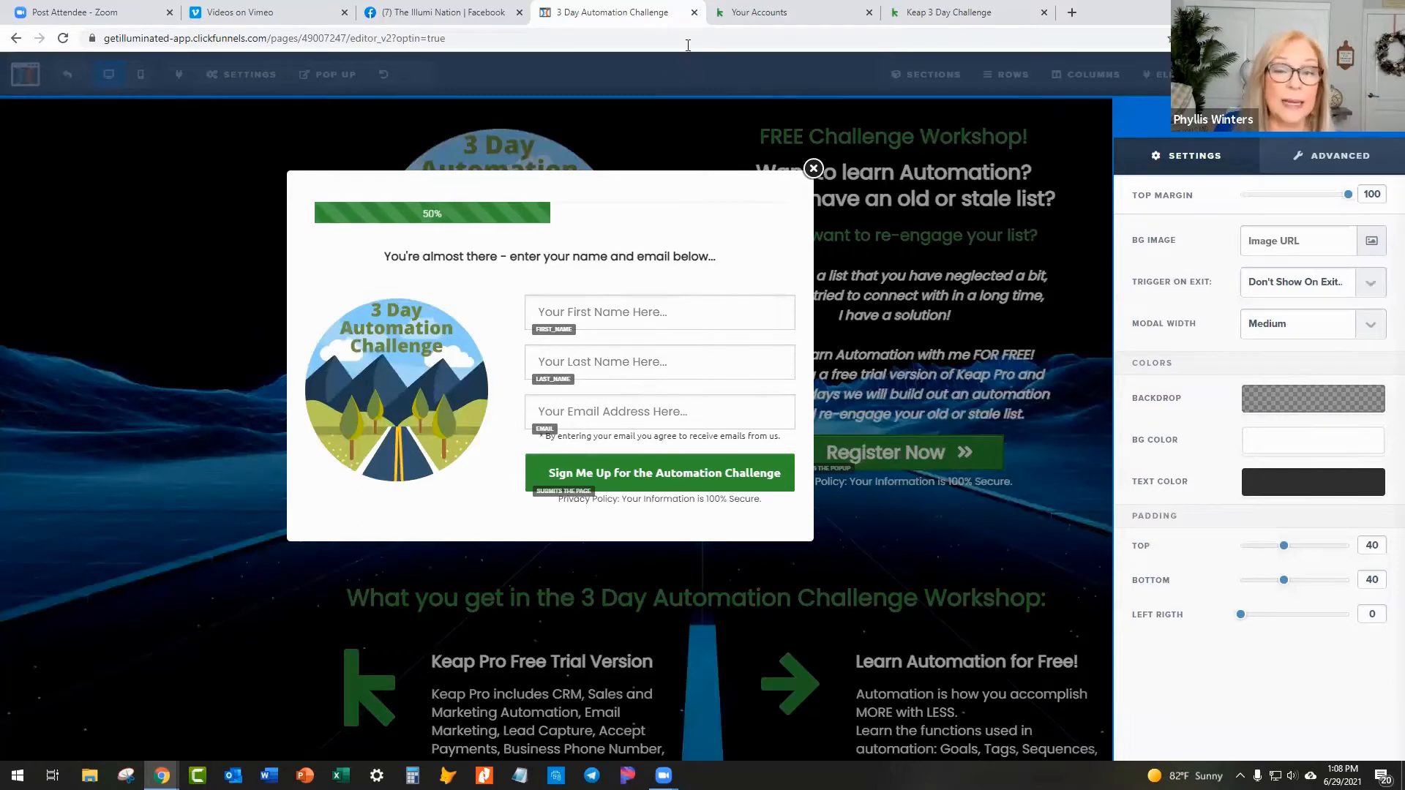
pyautogui.click(931, 22)
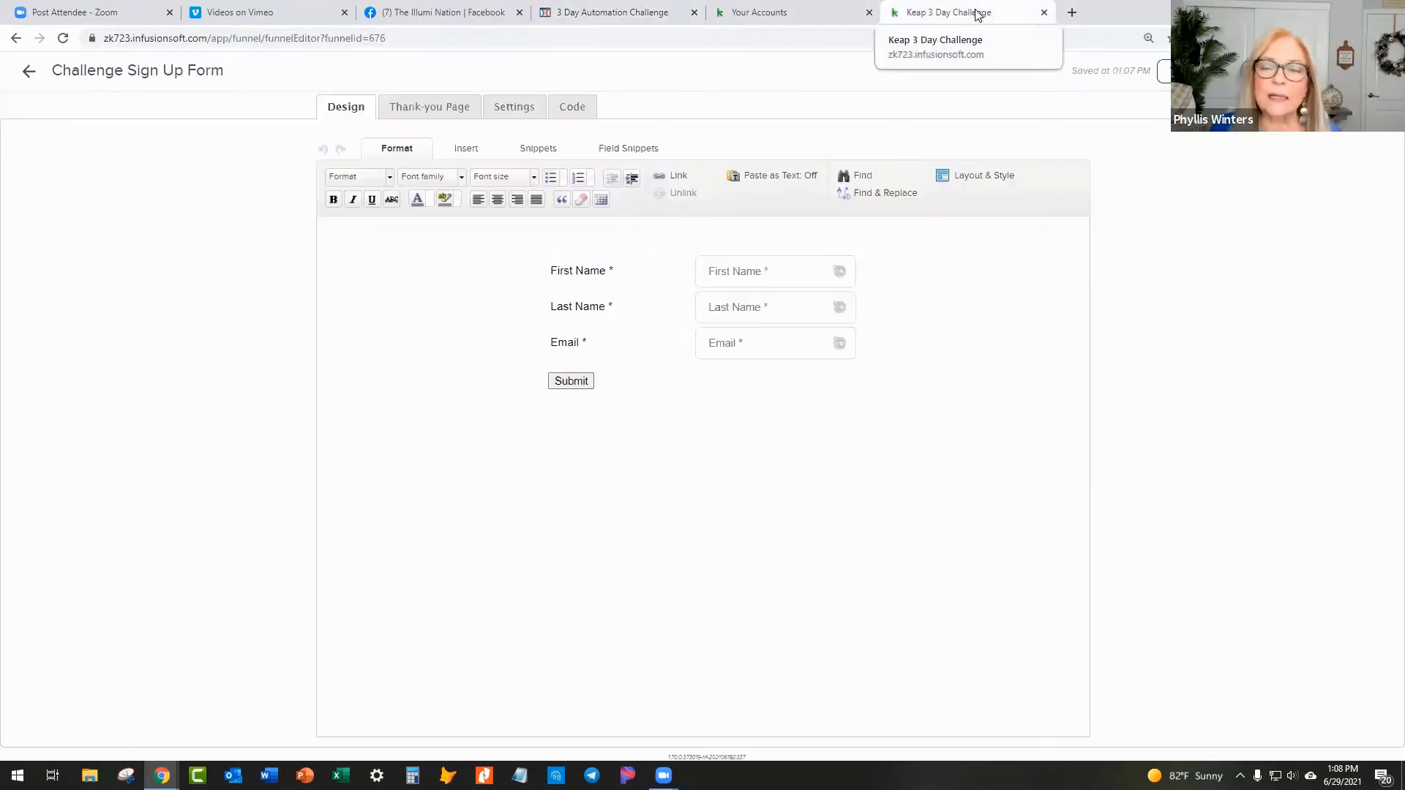
# Step: Copy the Challenge Sign Up Form's code as HTML Code (unstyled)
pyautogui.click(574, 106)
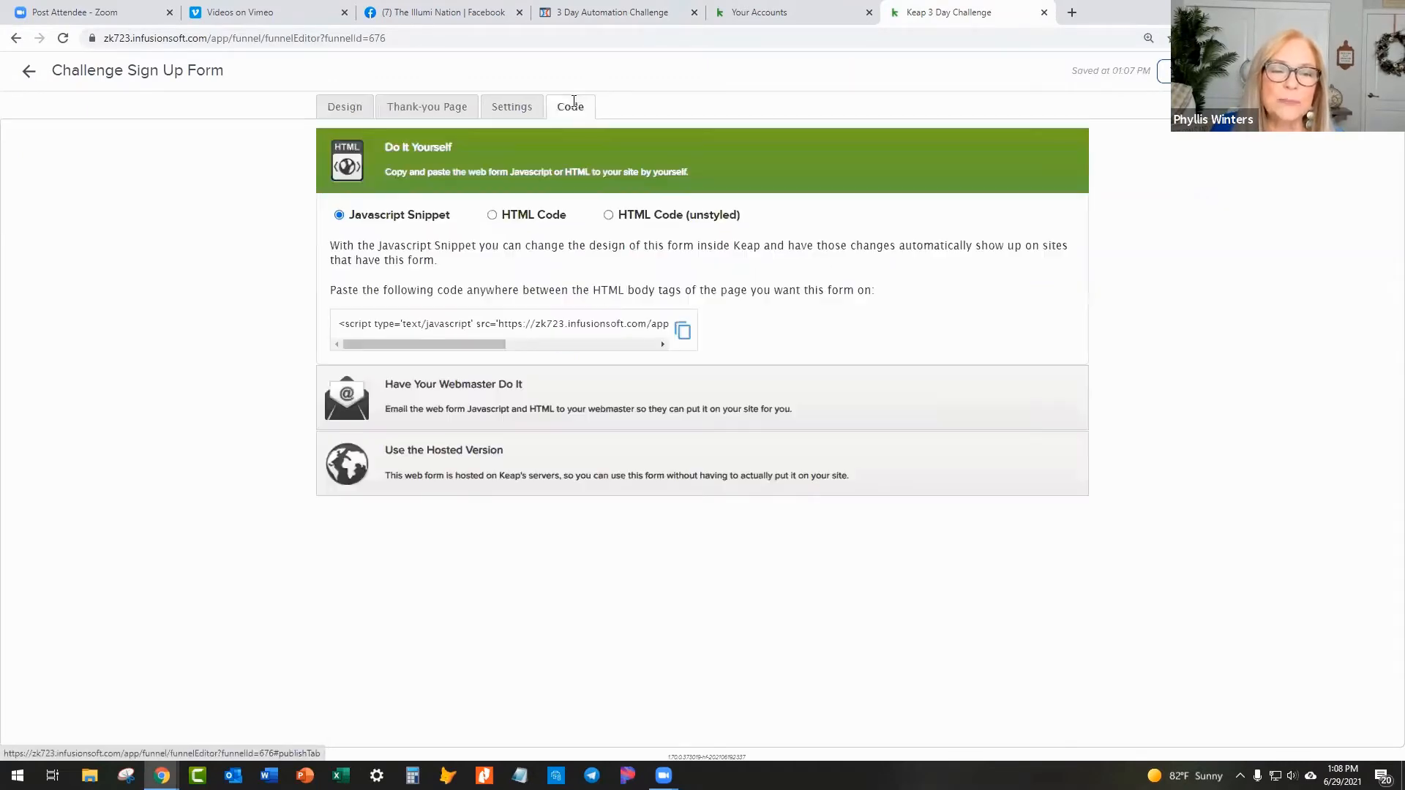
pyautogui.click(609, 218)
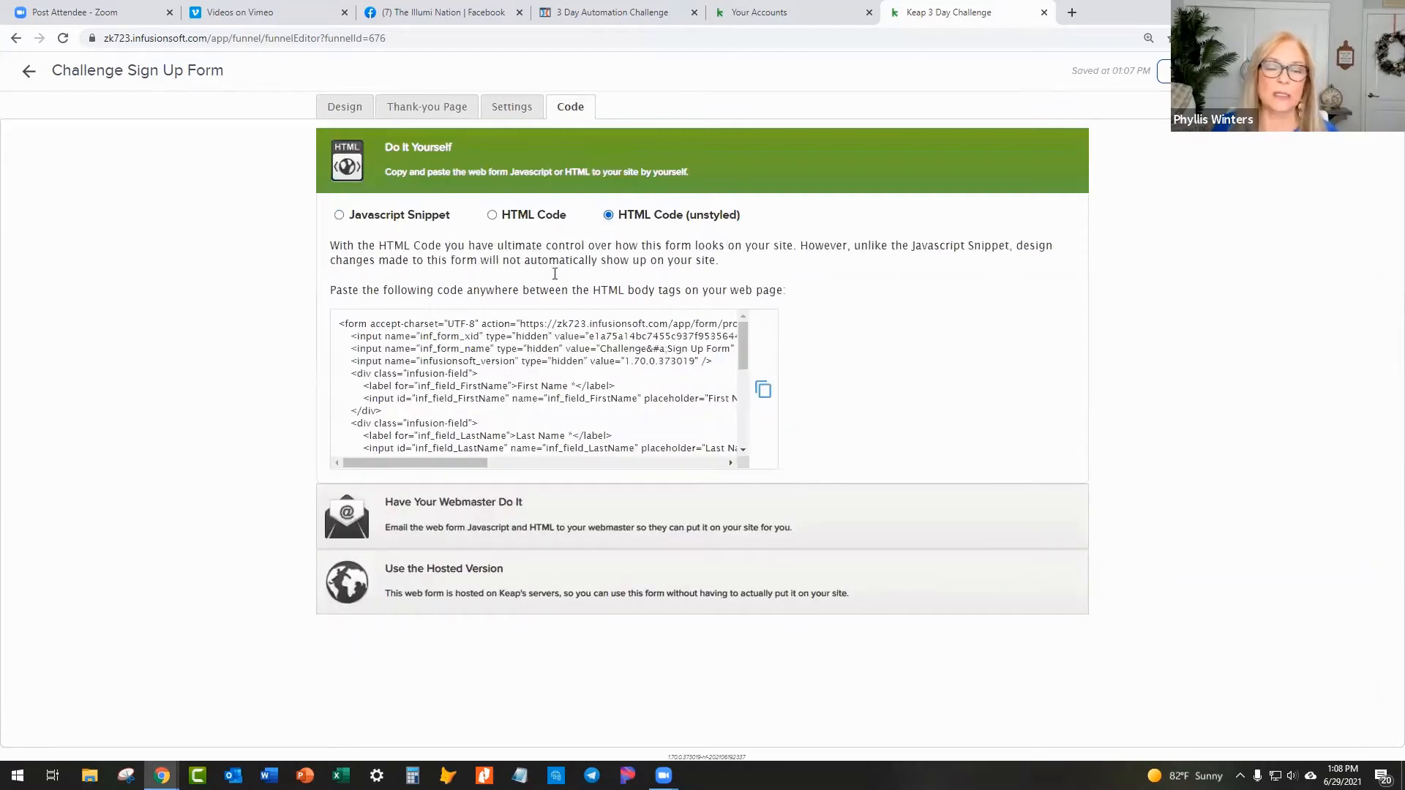
pyautogui.scroll(-5, 499, 374)
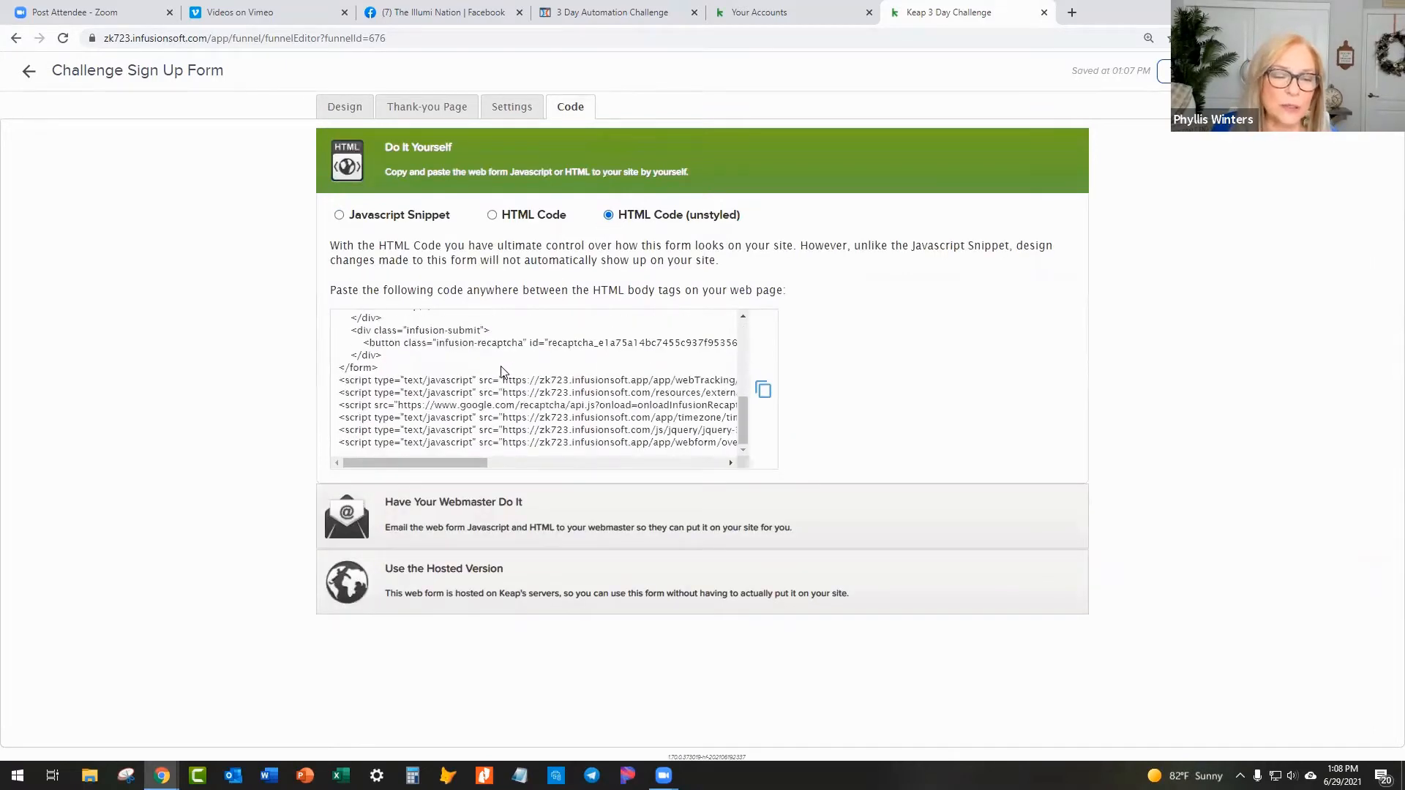
pyautogui.scroll(5, 501, 373)
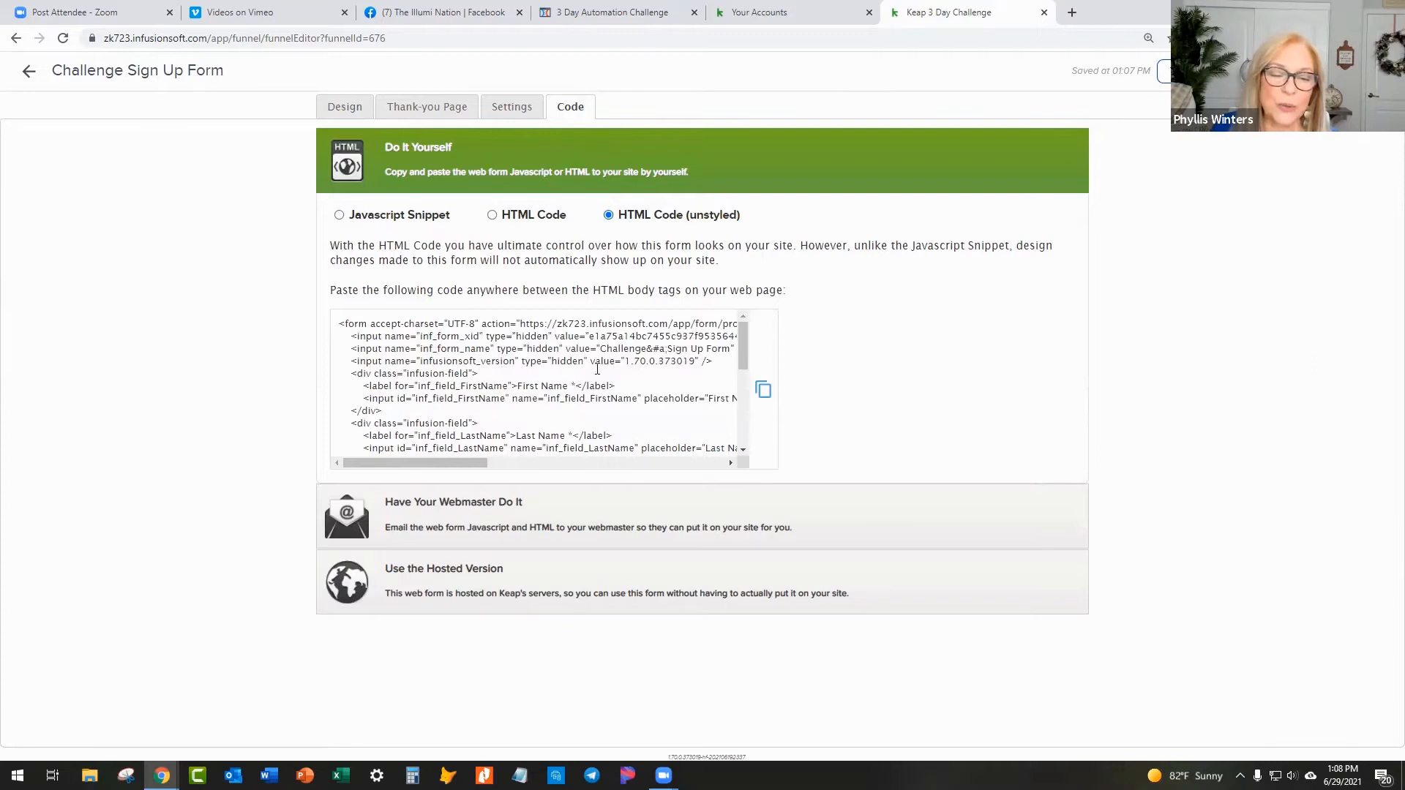
pyautogui.click(764, 391)
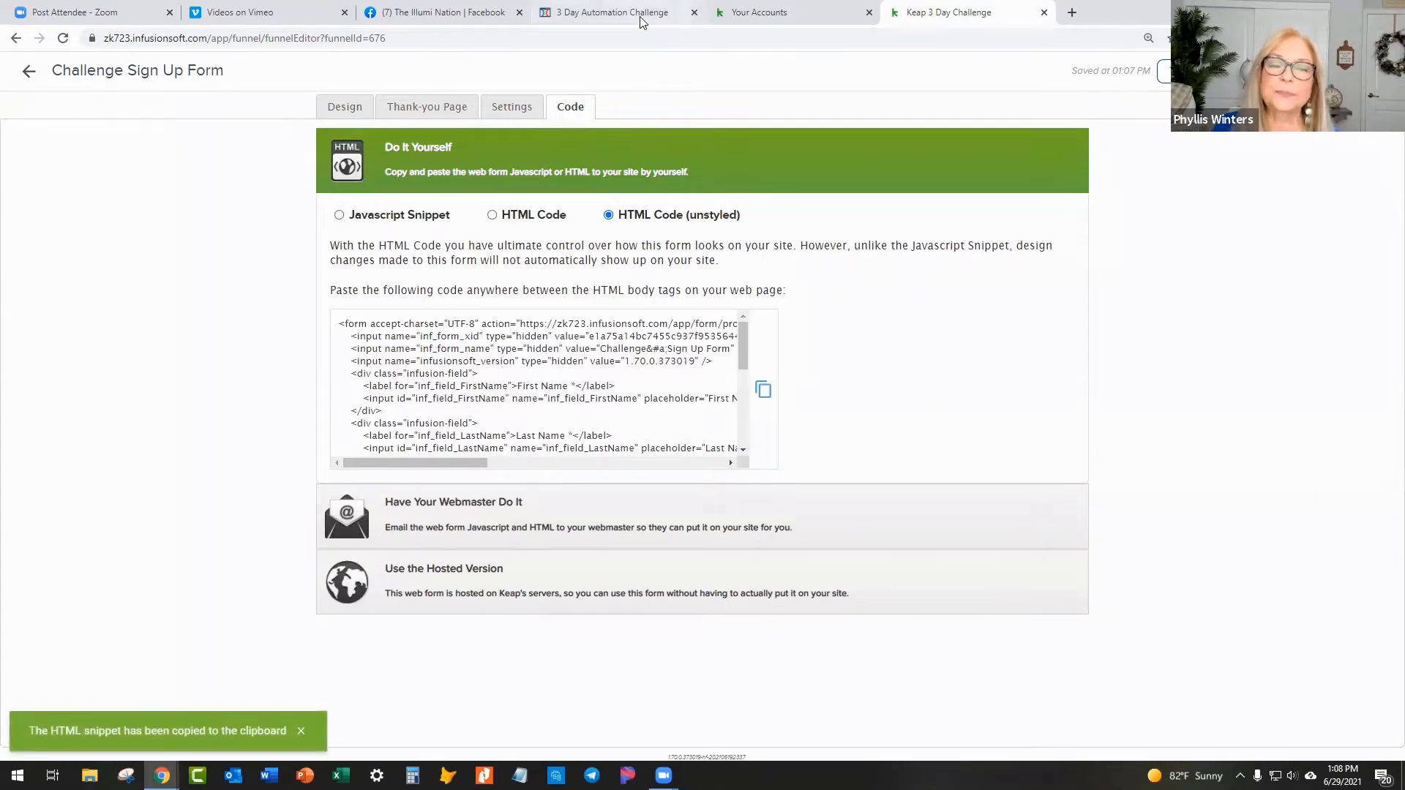
# Step: Switch back to the ClickFunnels page, open its auto responder integration settings and remove the existing integration
pyautogui.click(592, 12)
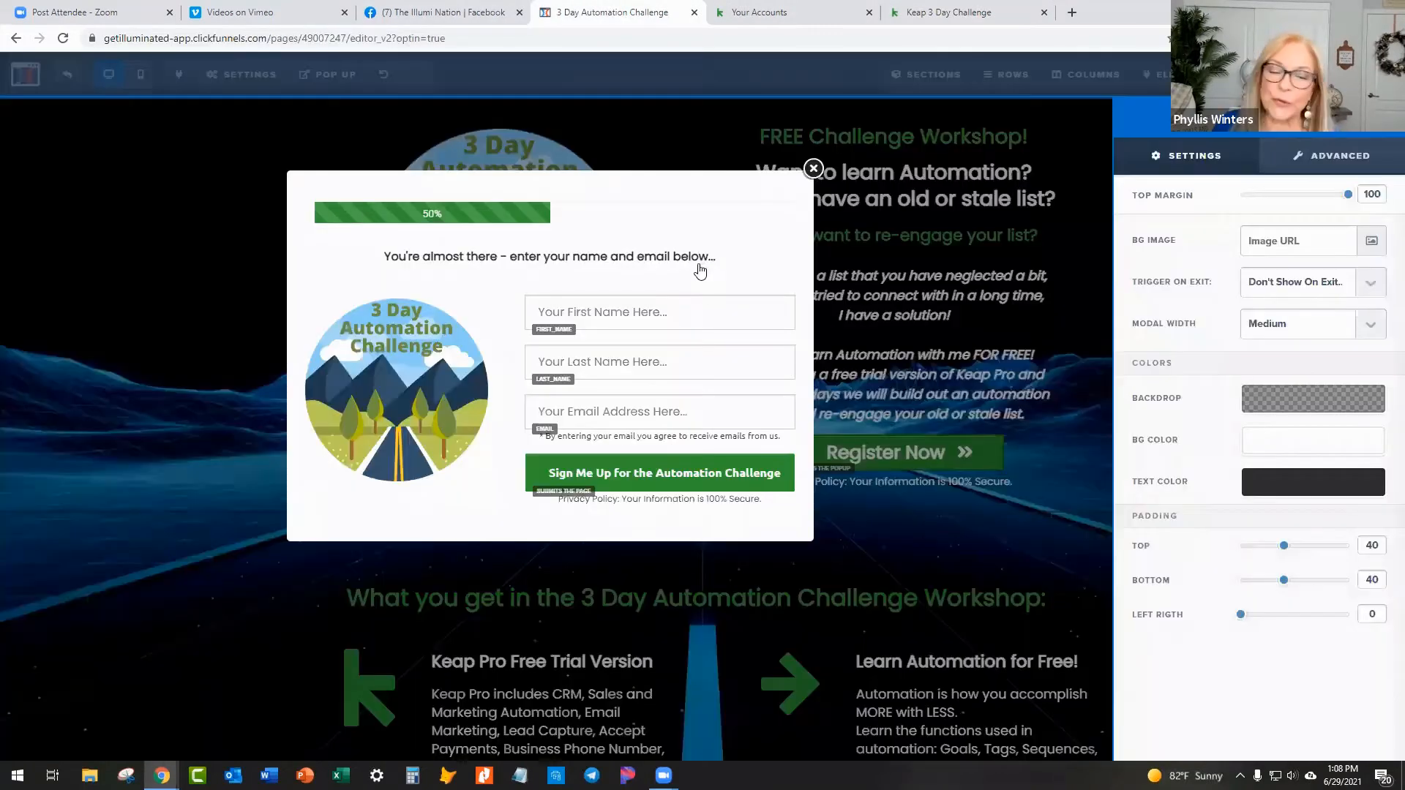
pyautogui.click(813, 168)
pyautogui.click(244, 75)
pyautogui.click(242, 105)
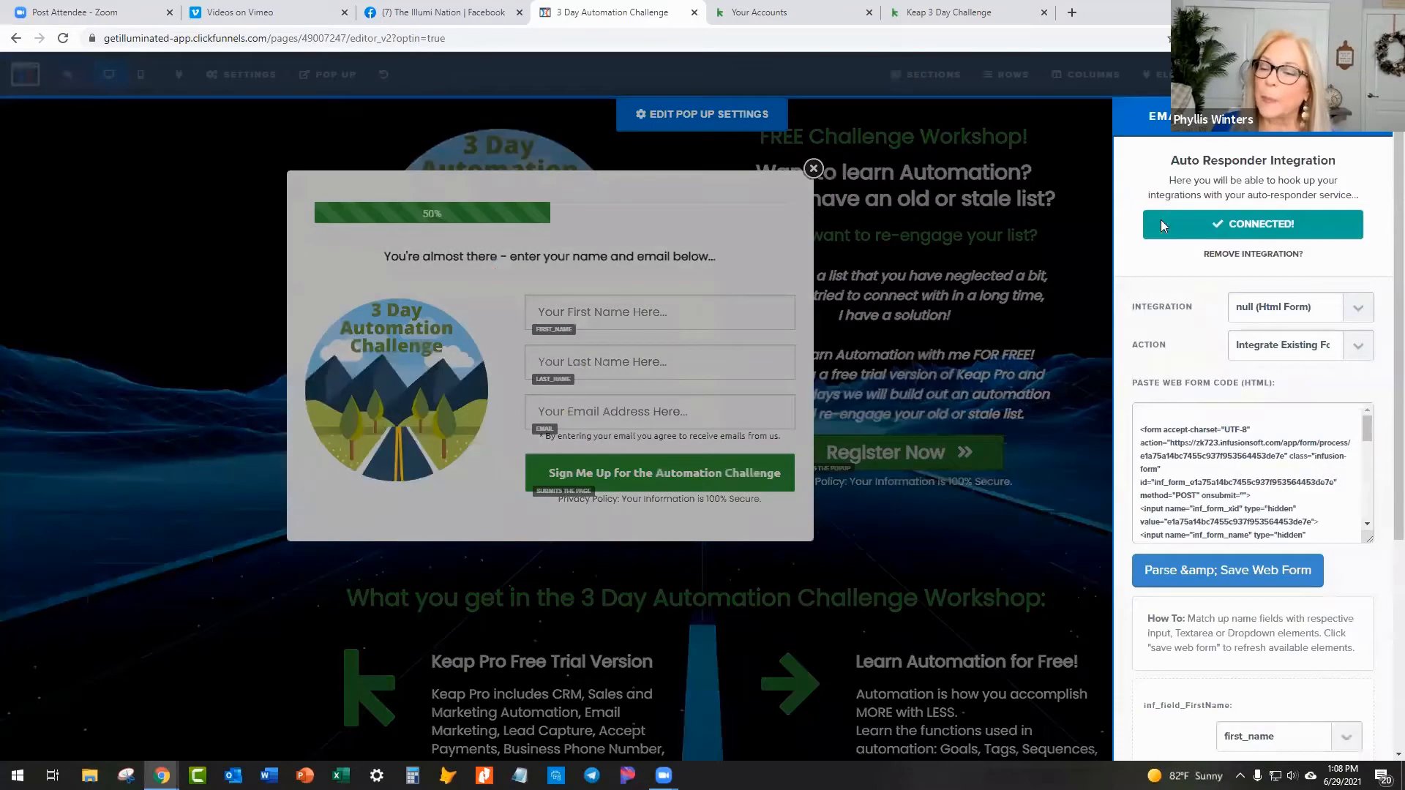
pyautogui.click(1260, 254)
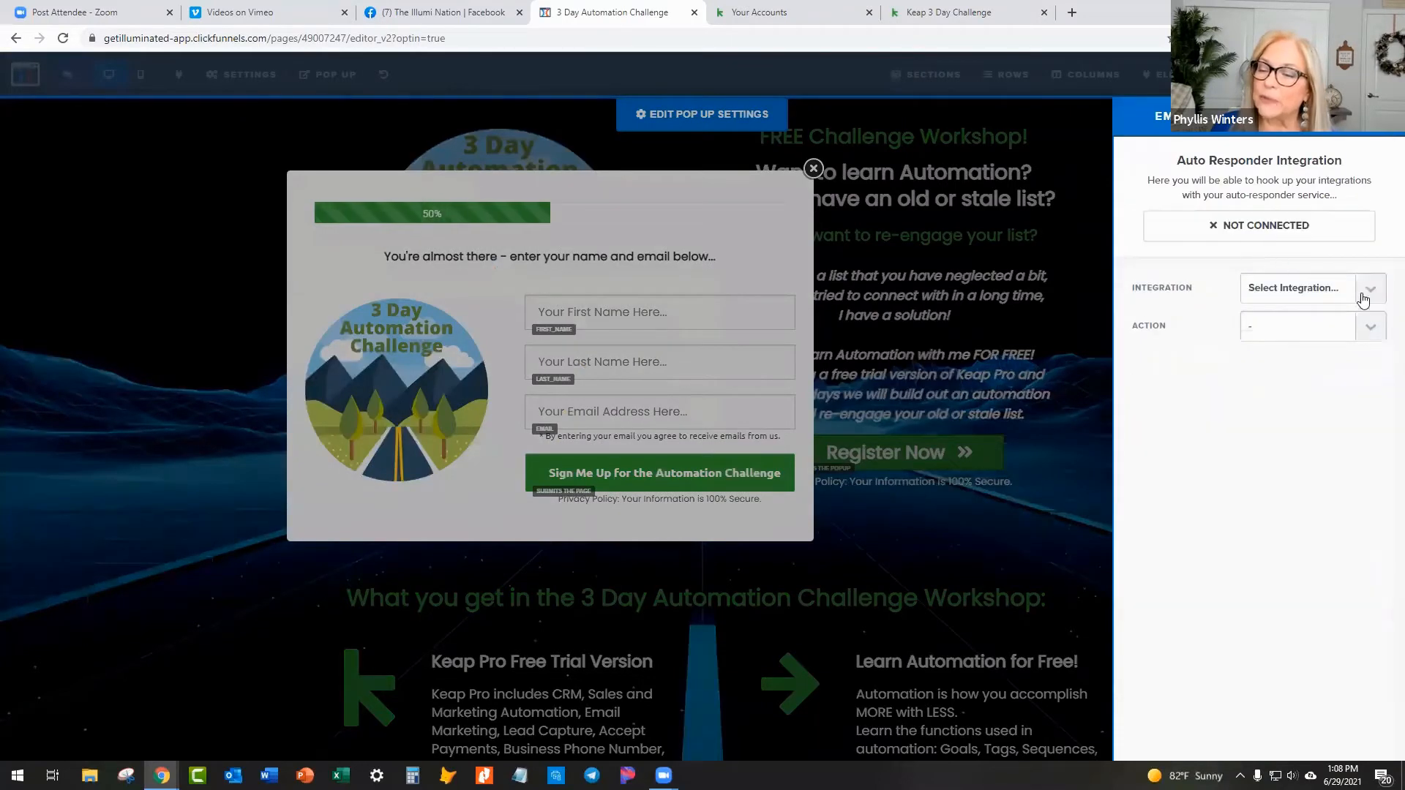
# Step: Set the auto responder integration to null (Html Form) with the action Integrate Existing Form (Add HTML Below)
pyautogui.click(1371, 287)
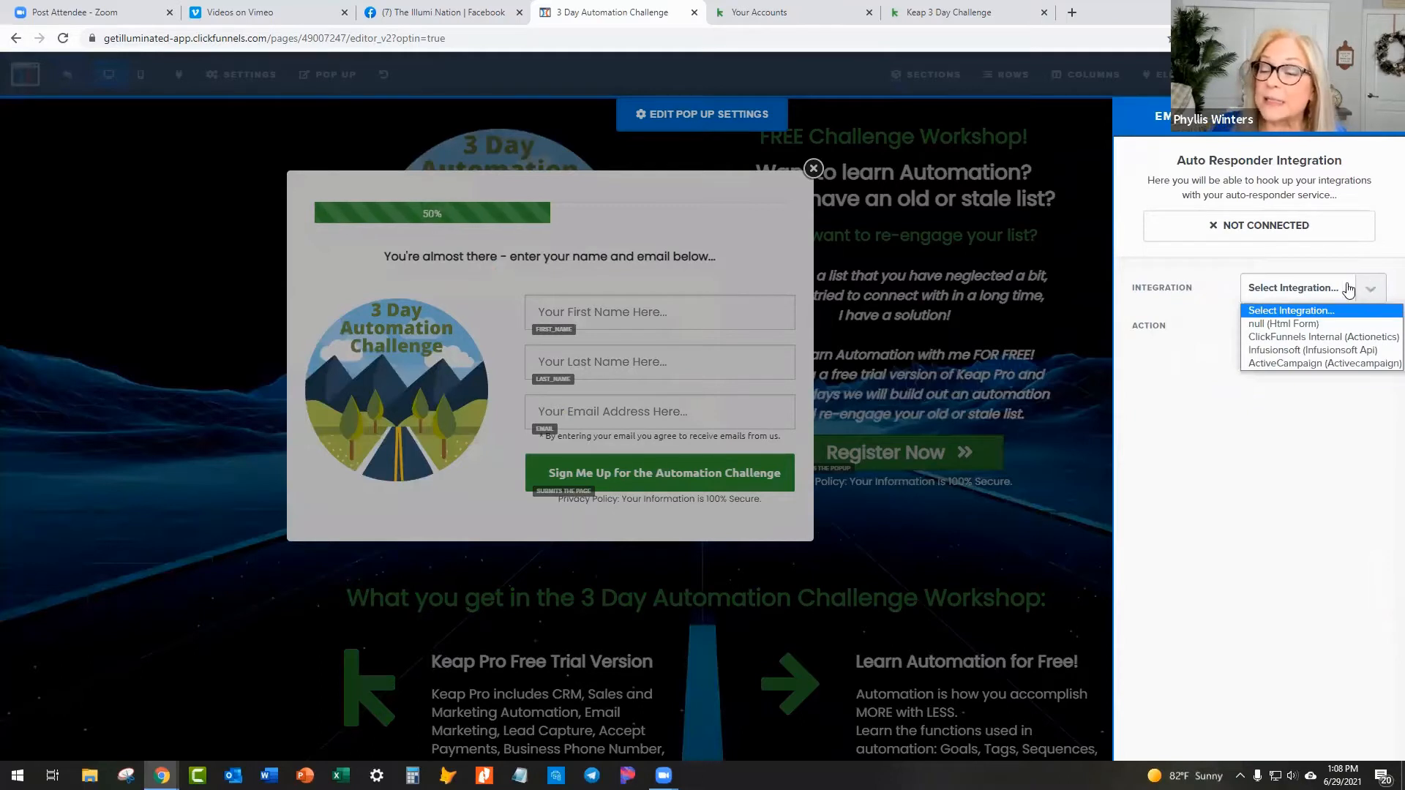
pyautogui.click(1269, 324)
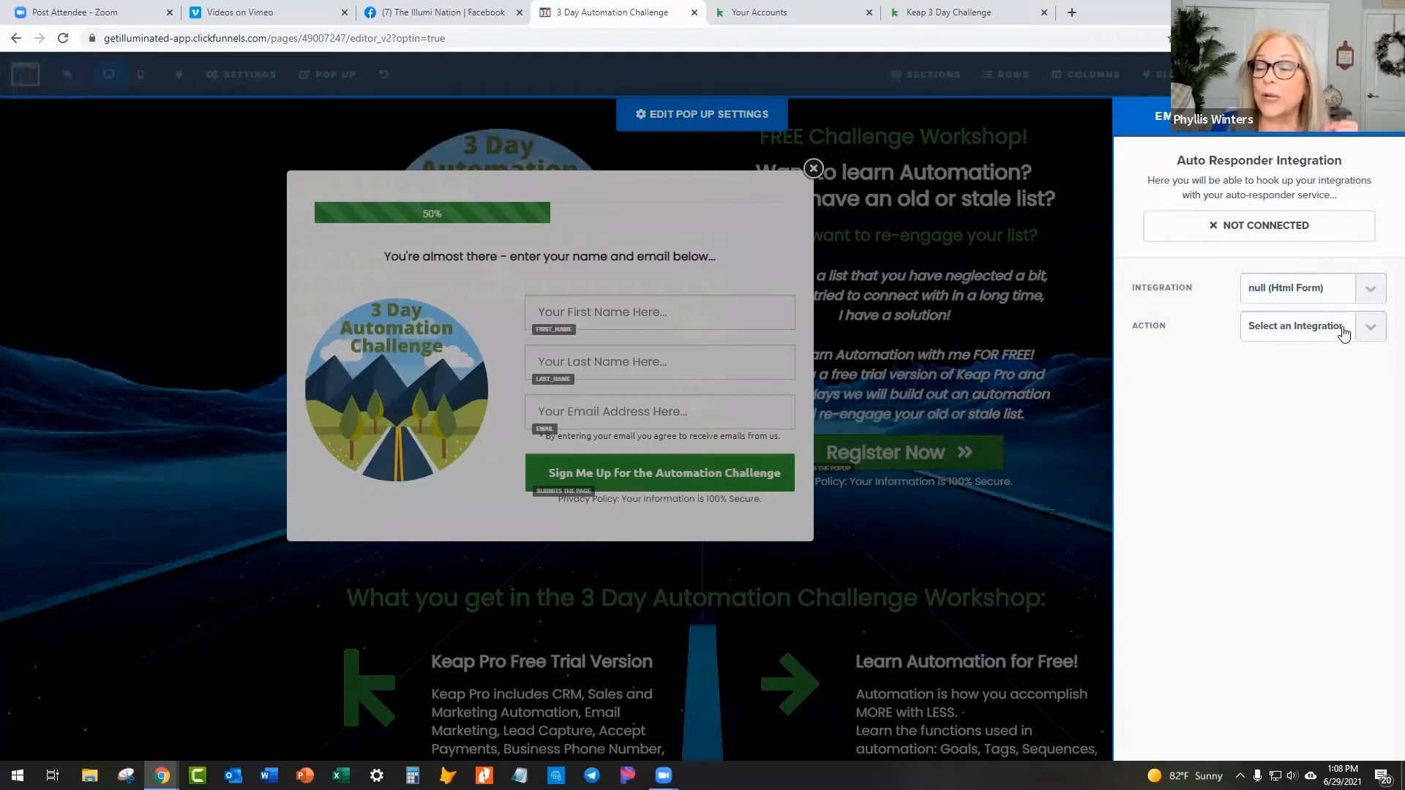
pyautogui.click(1367, 330)
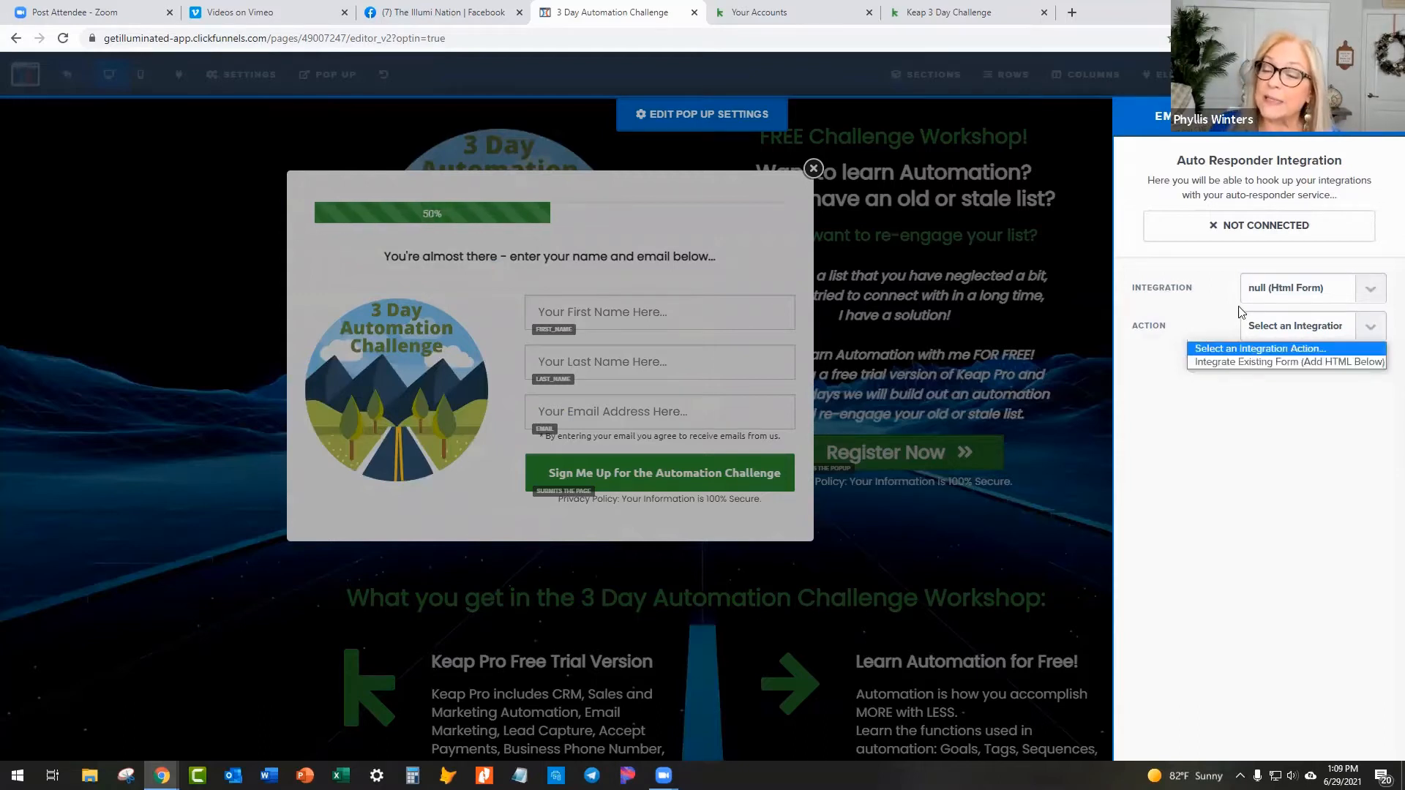
pyautogui.click(1201, 298)
pyautogui.click(1371, 293)
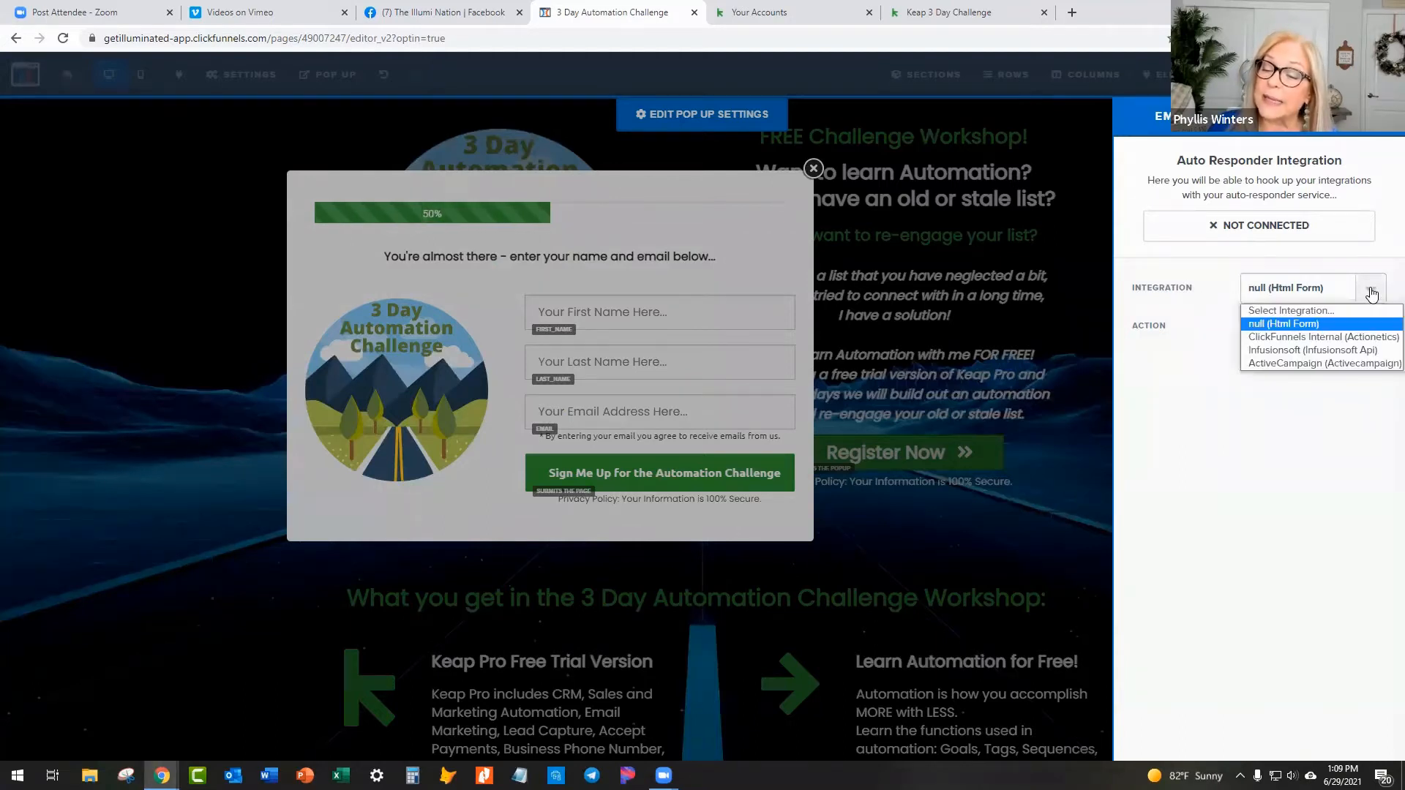
pyautogui.click(1253, 324)
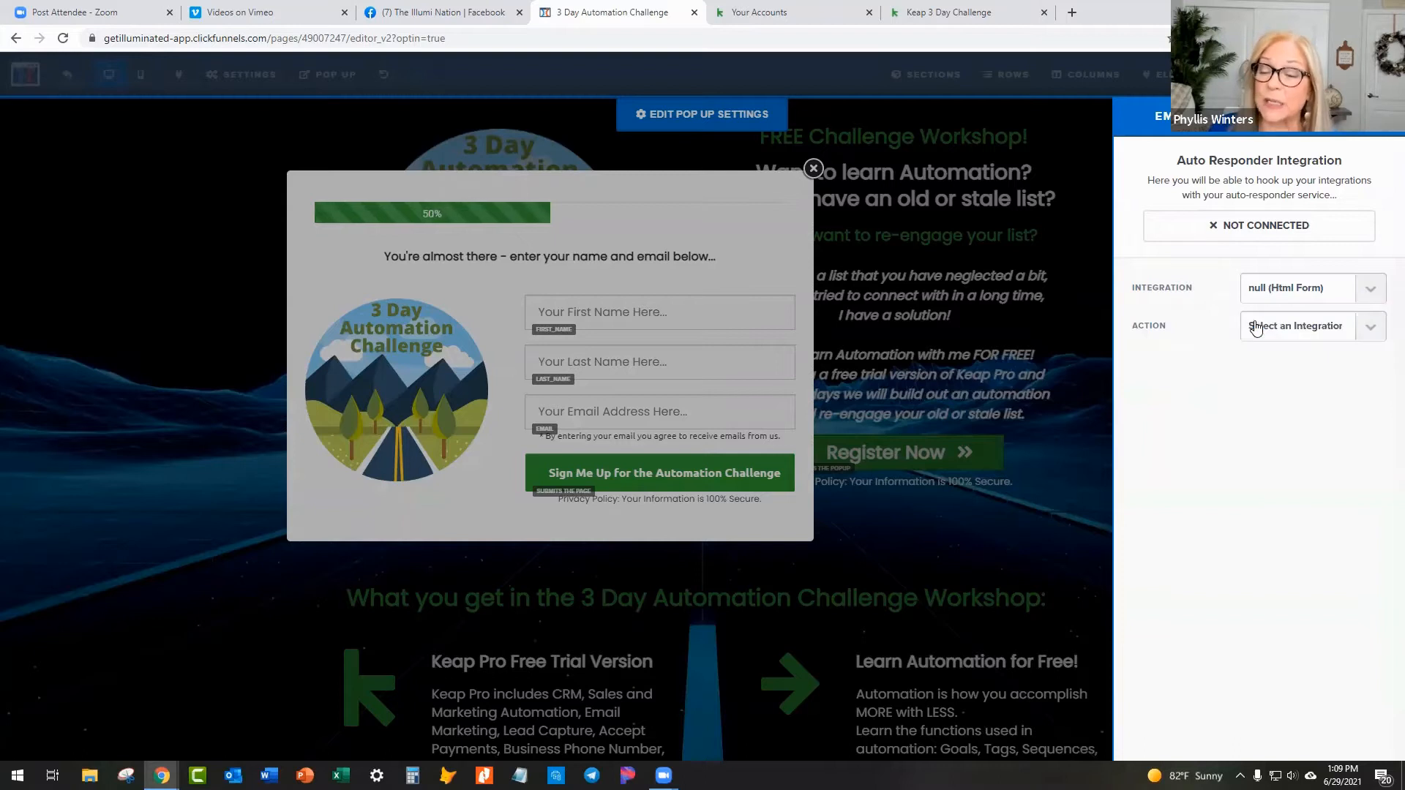
pyautogui.click(1373, 331)
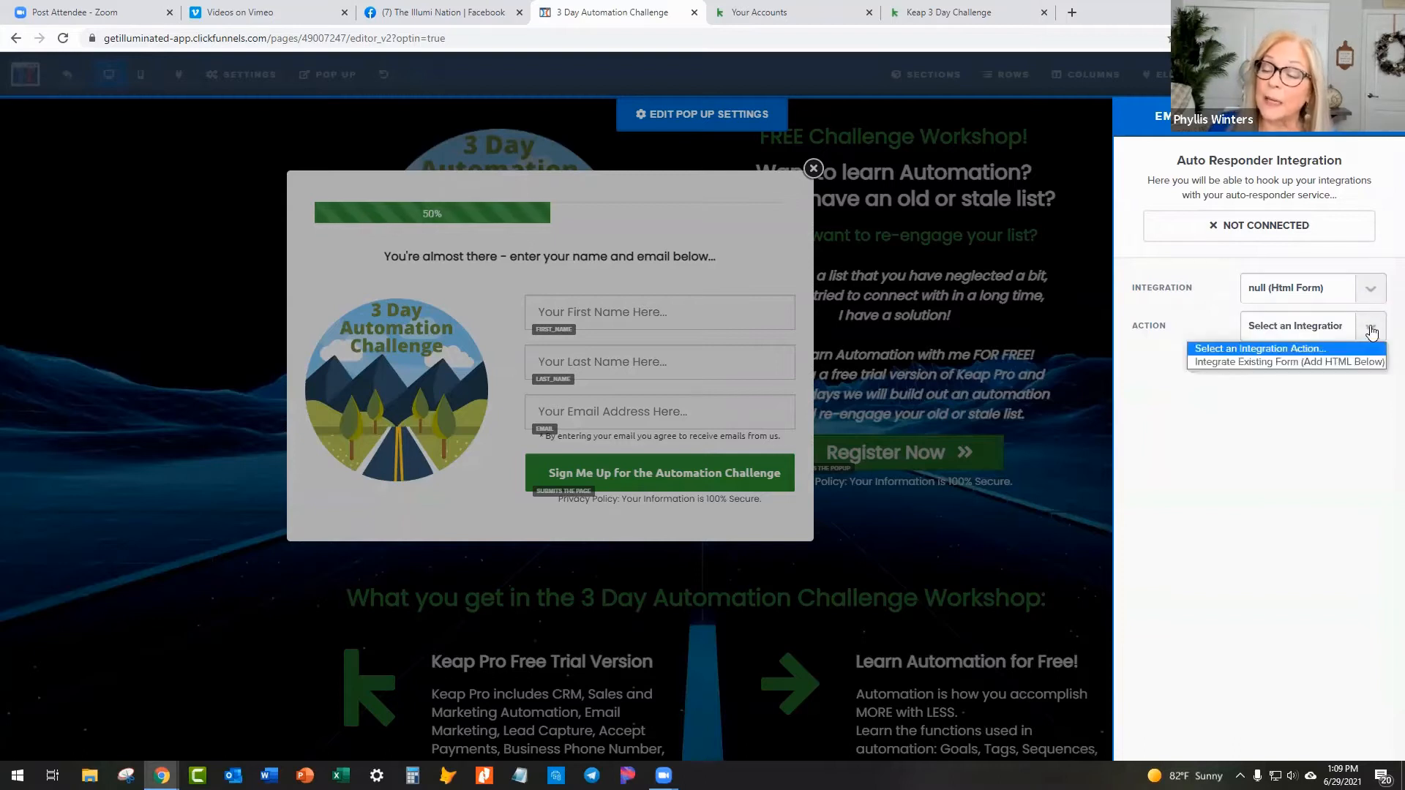
pyautogui.click(1241, 362)
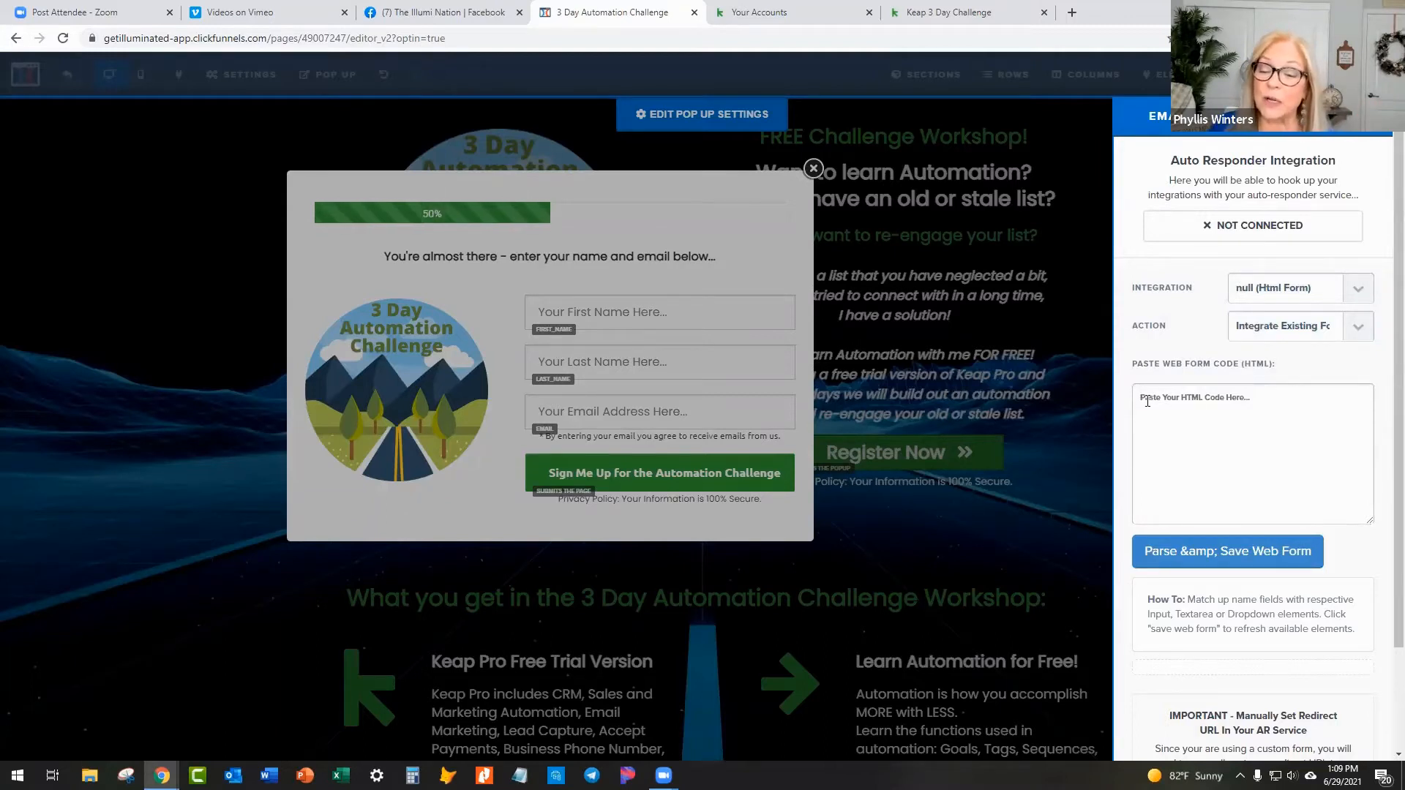
# Step: Paste the copied Keap form code, remove the script blocks after the closing form tag, and parse and save the web form
pyautogui.hotkey('ctrl', 'v')
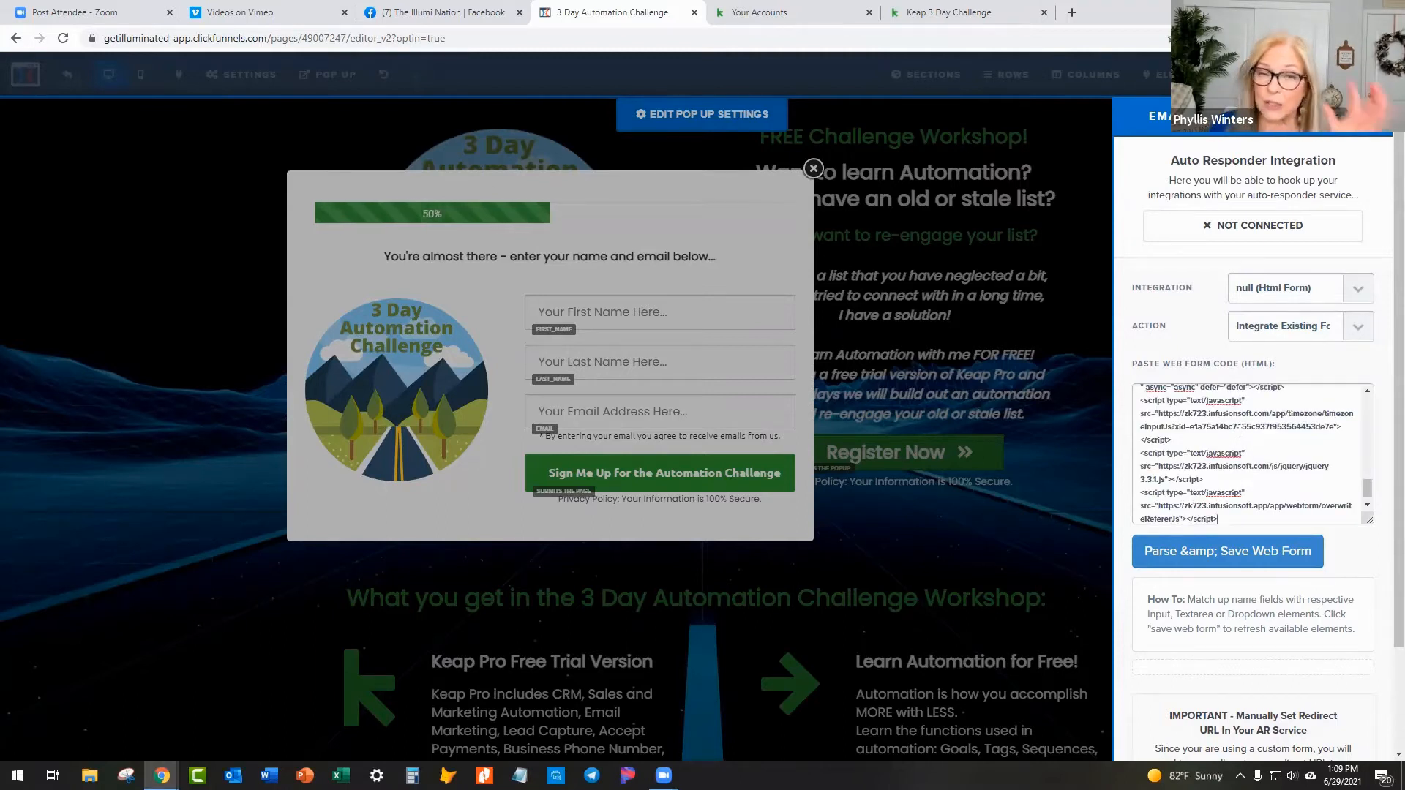
pyautogui.scroll(3, 1239, 429)
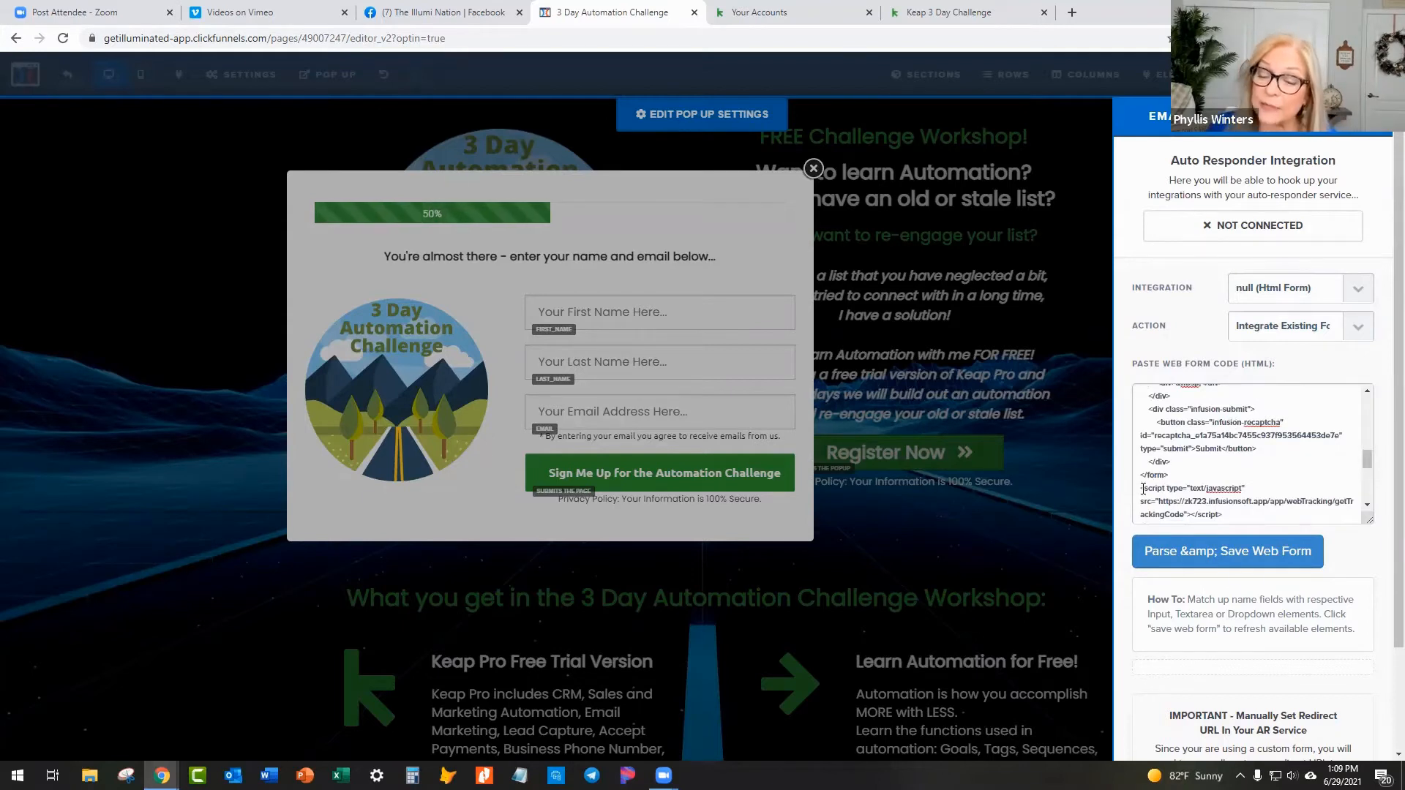
pyautogui.scroll(-2, 1148, 486)
pyautogui.scroll(2, 1154, 483)
pyautogui.moveTo(1161, 475); pyautogui.dragTo(1288, 542)
pyautogui.press('BackSpace')
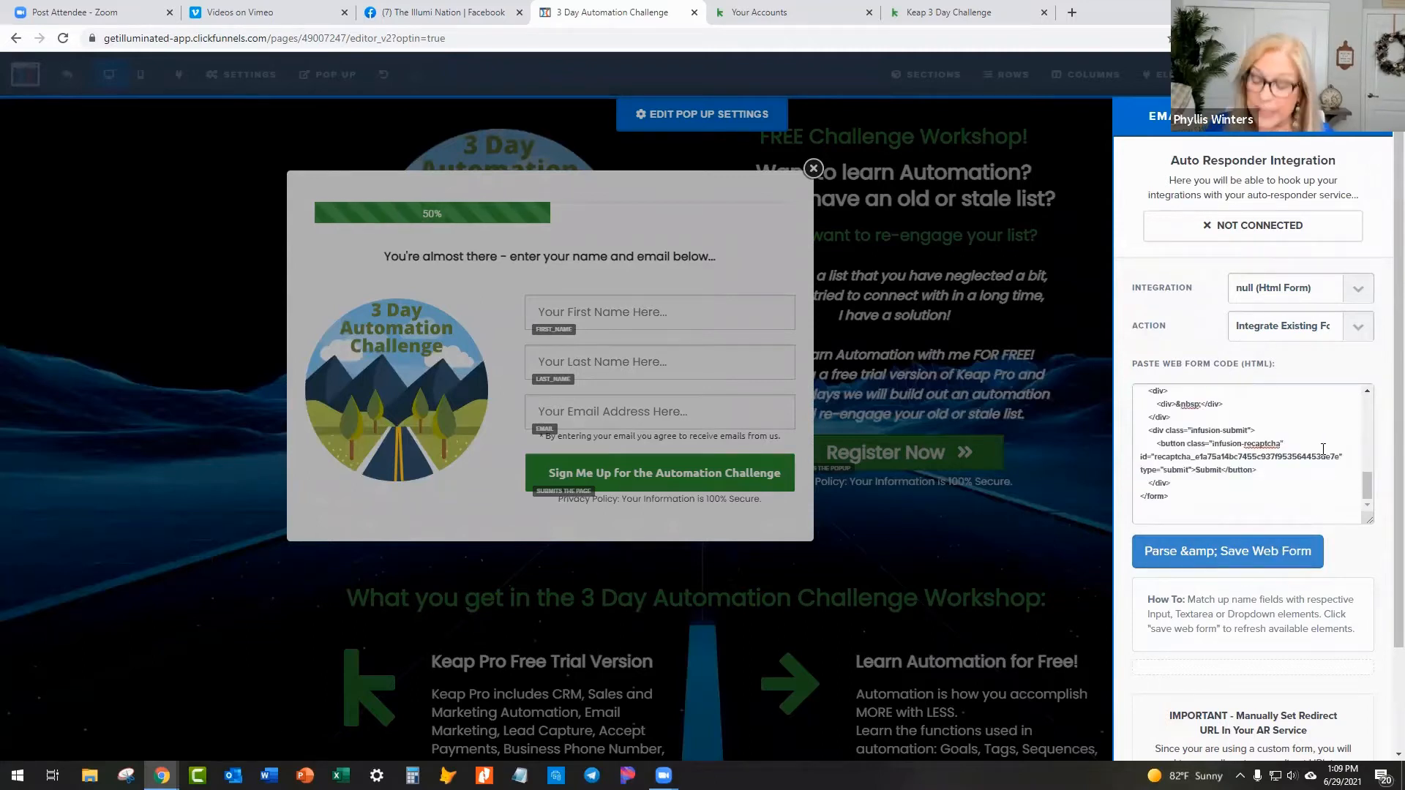
pyautogui.press('BackSpace')
pyautogui.click(1220, 552)
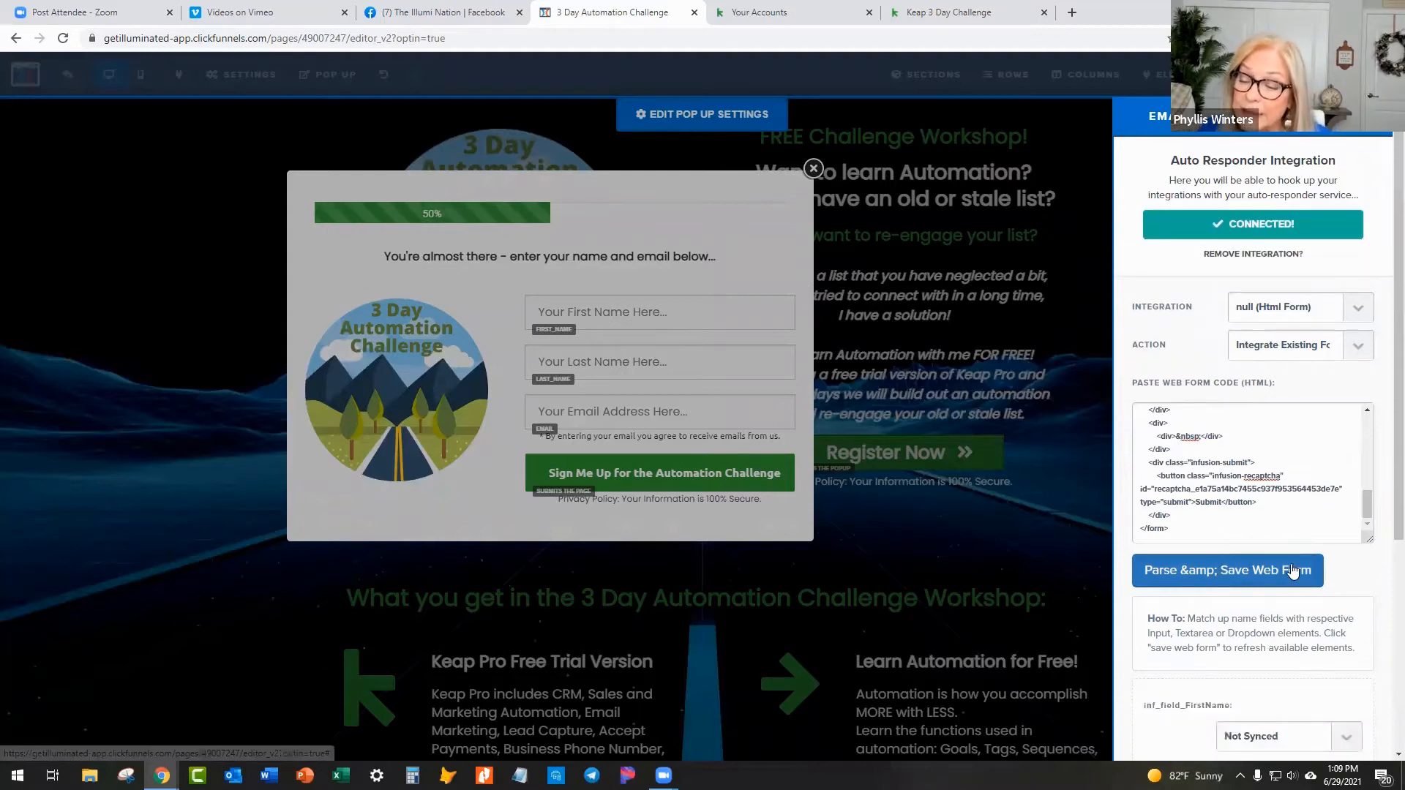
# Step: Map inf_field_FirstName to first_name, inf_field_LastName to last_name and inf_field_Email to email
pyautogui.scroll(-3, 1244, 541)
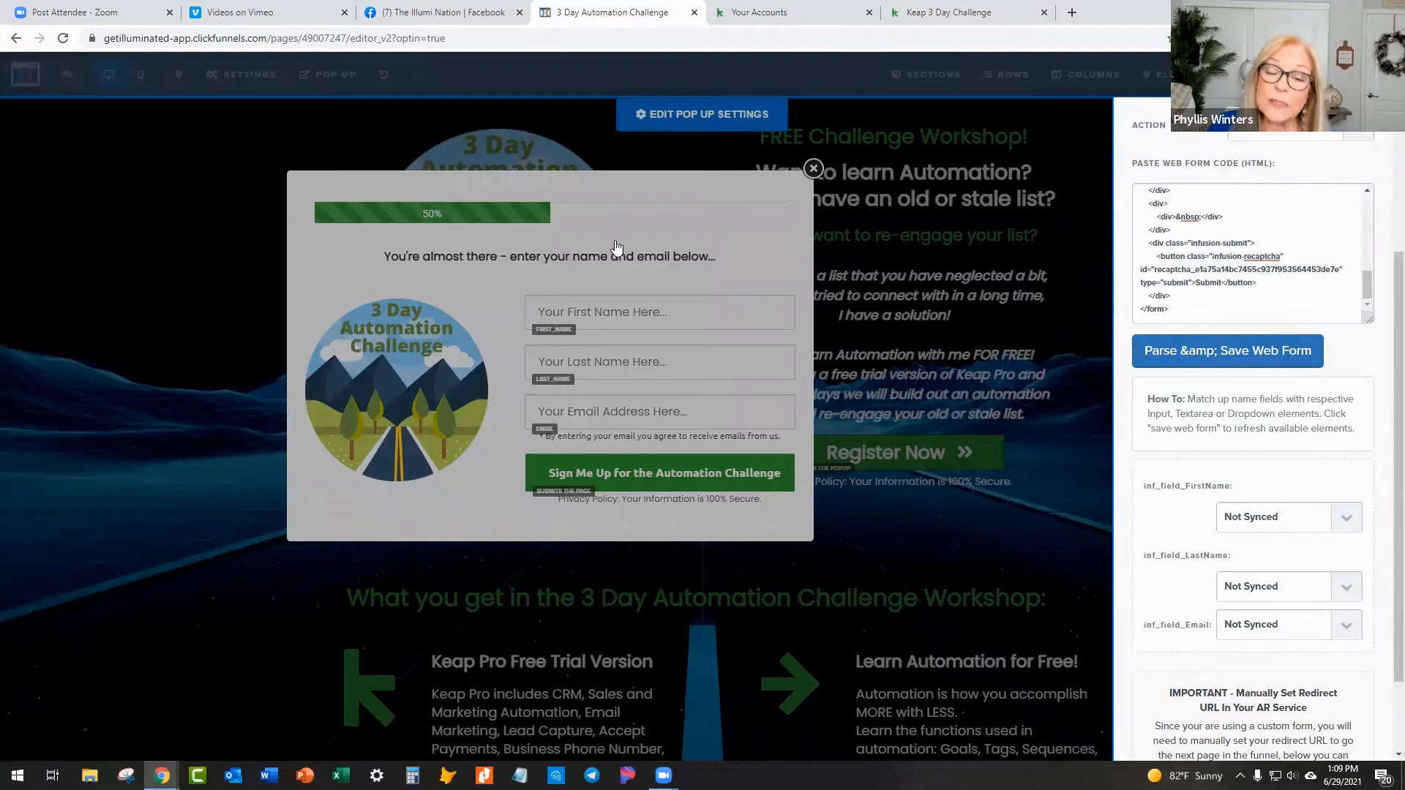
pyautogui.click(1351, 520)
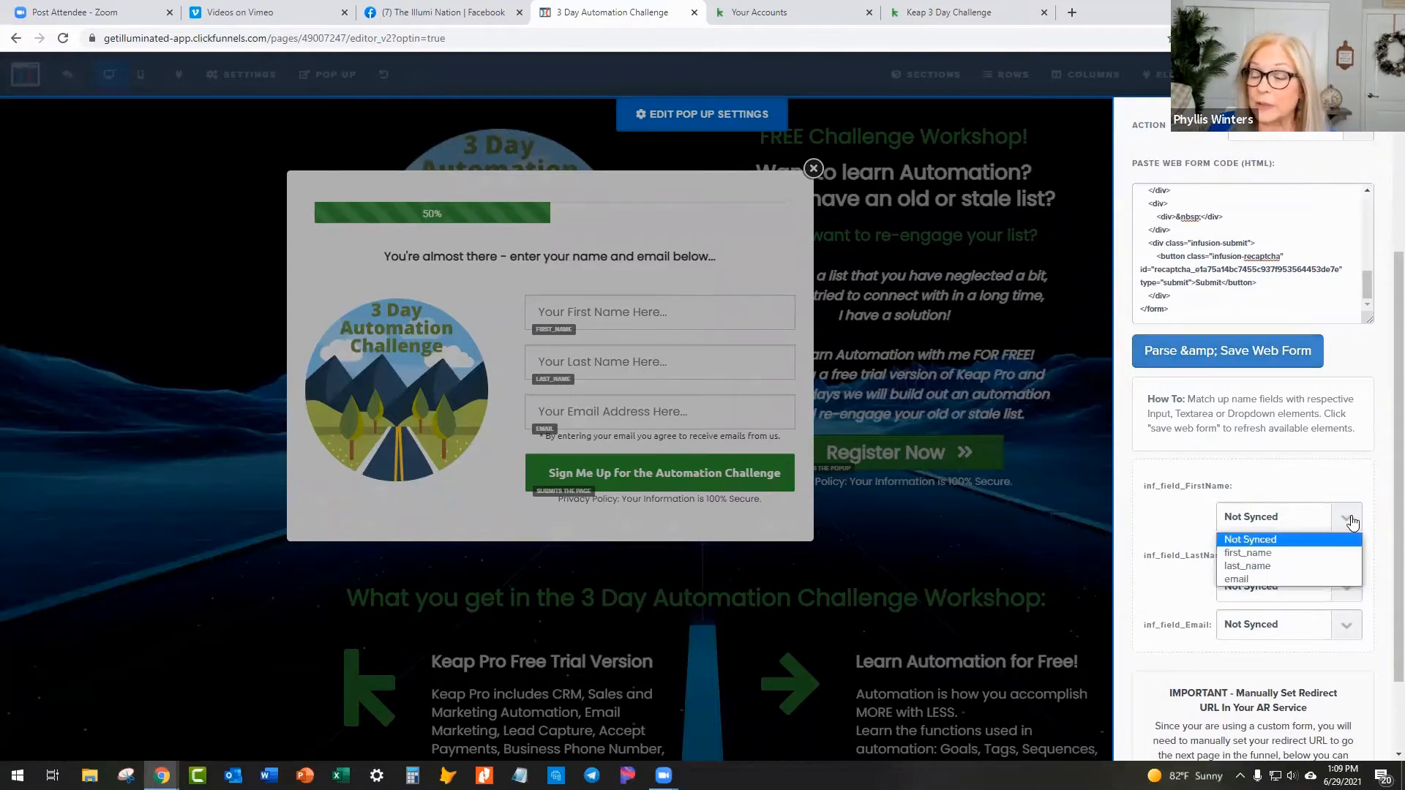
pyautogui.click(1245, 555)
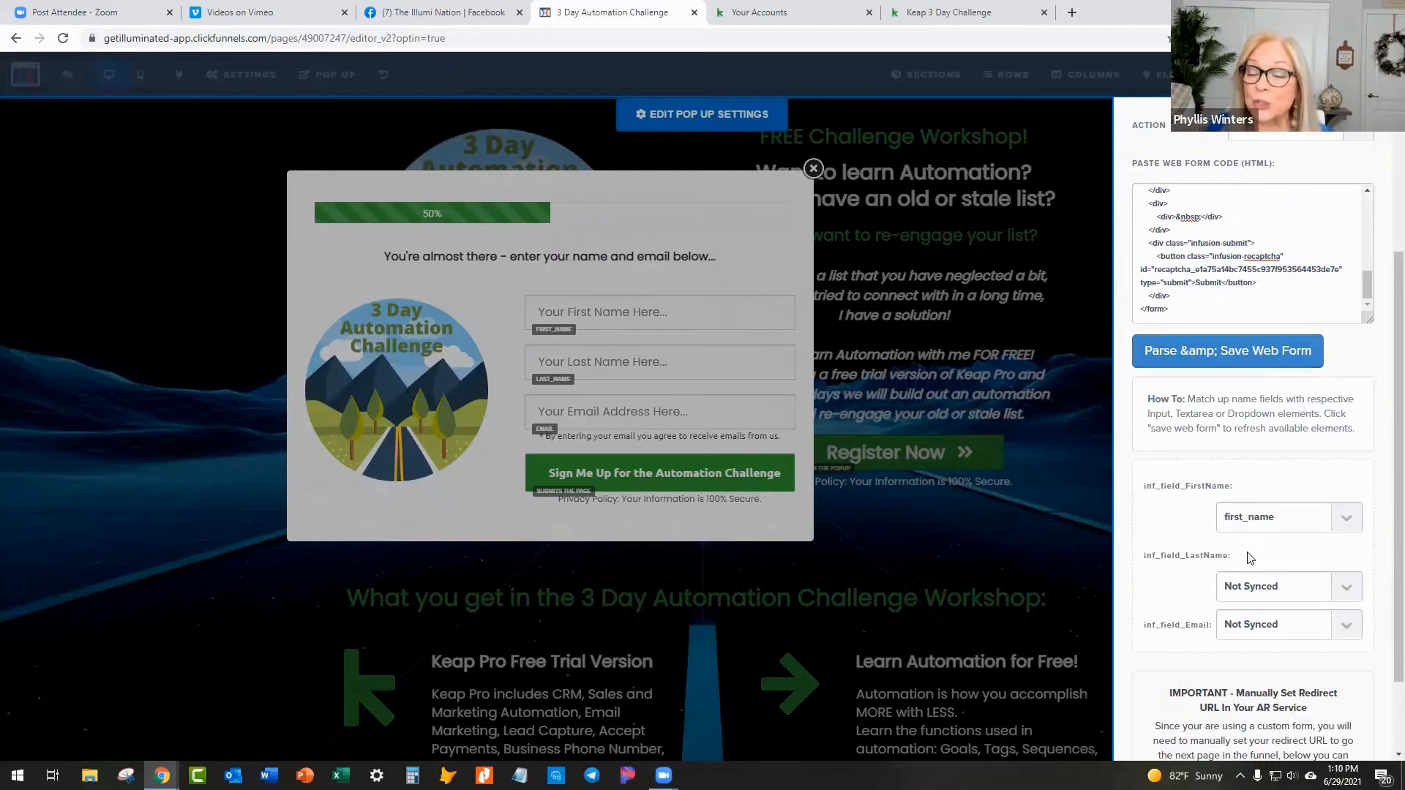
pyautogui.click(1351, 591)
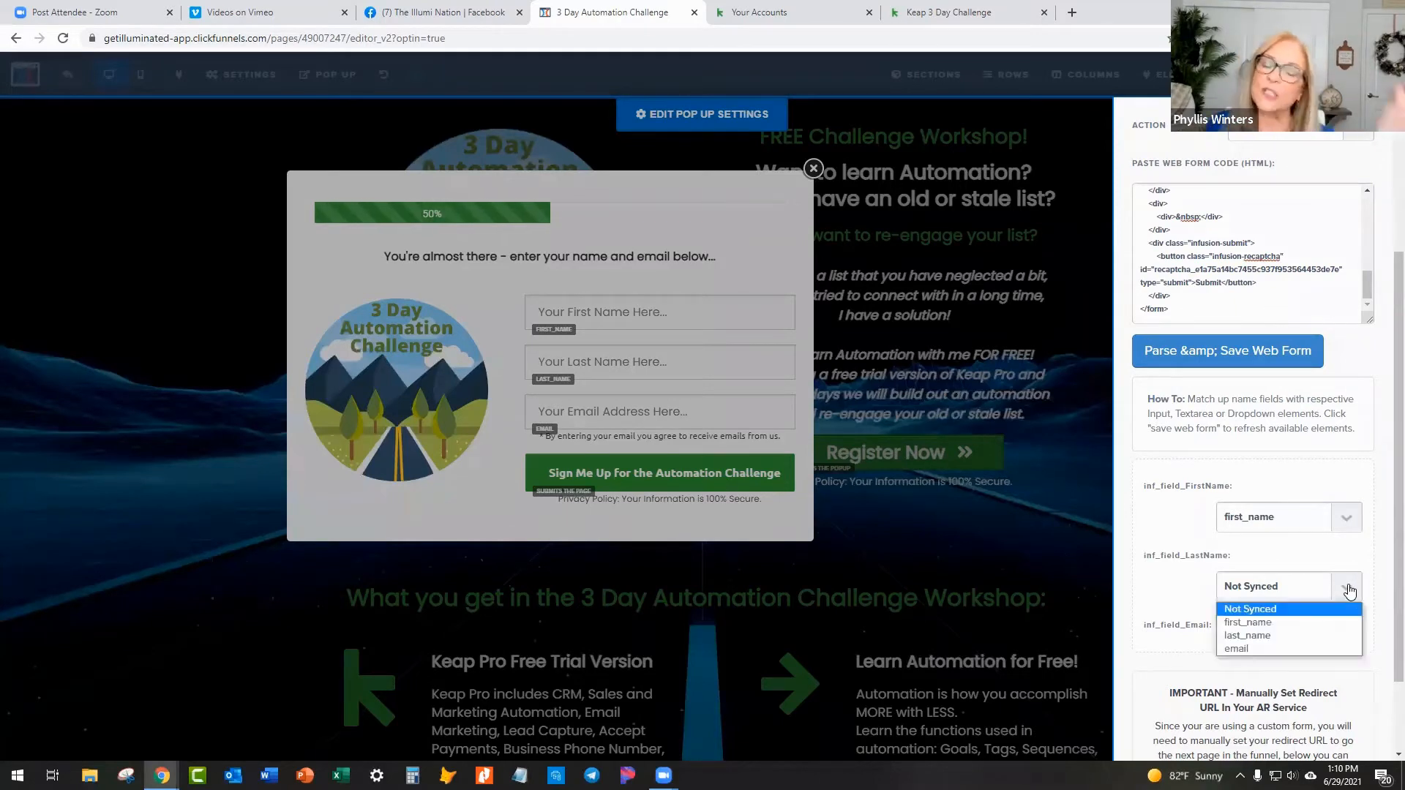
pyautogui.click(1232, 636)
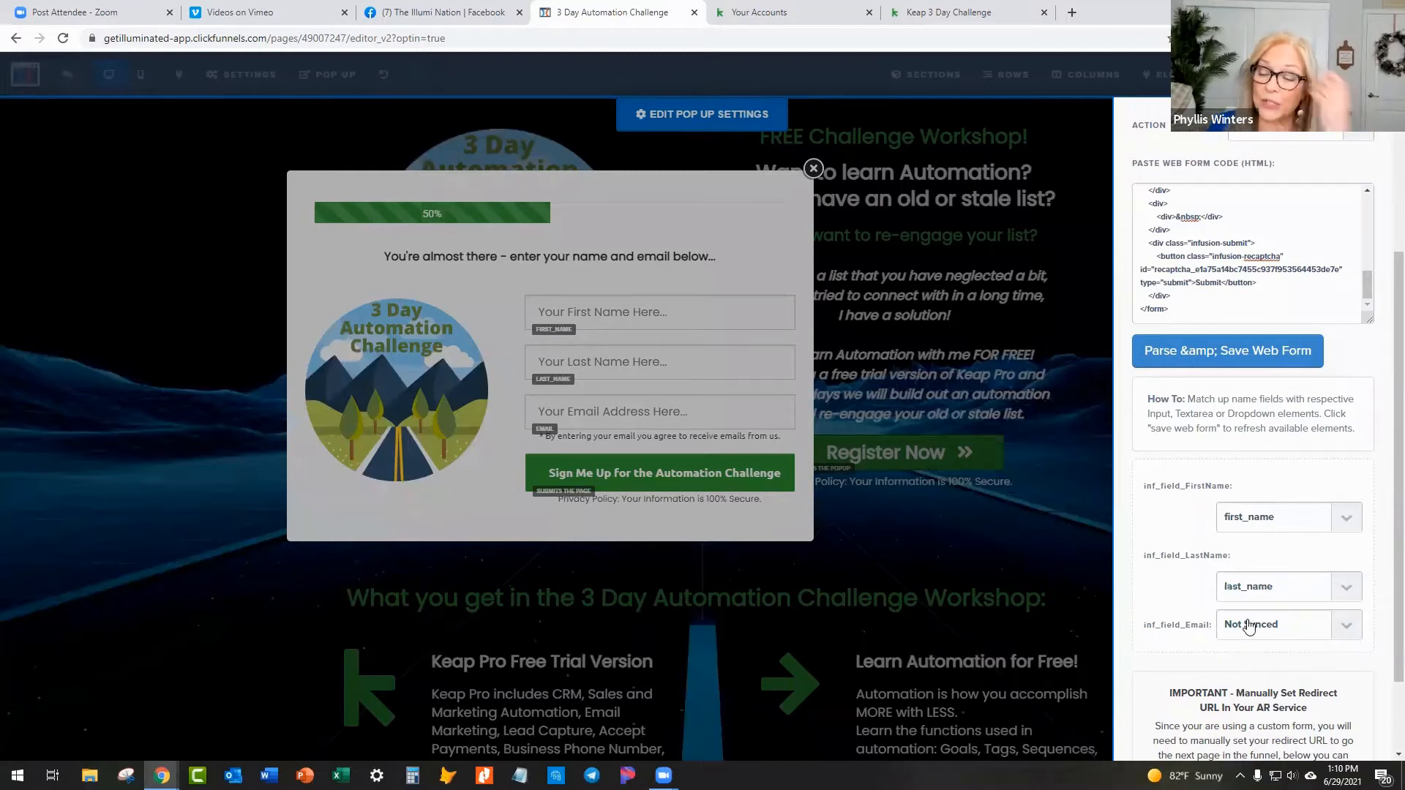
pyautogui.click(1346, 627)
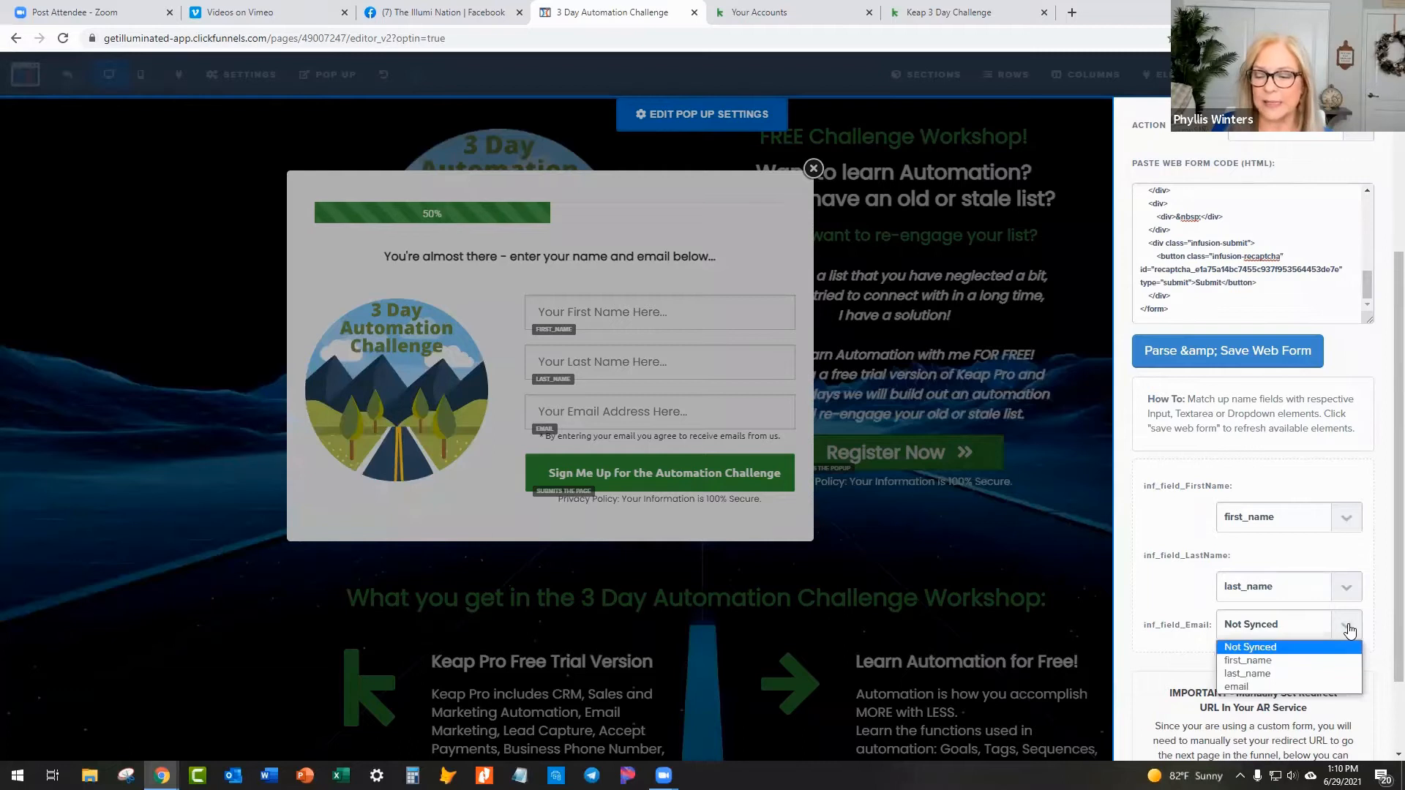
pyautogui.click(1236, 688)
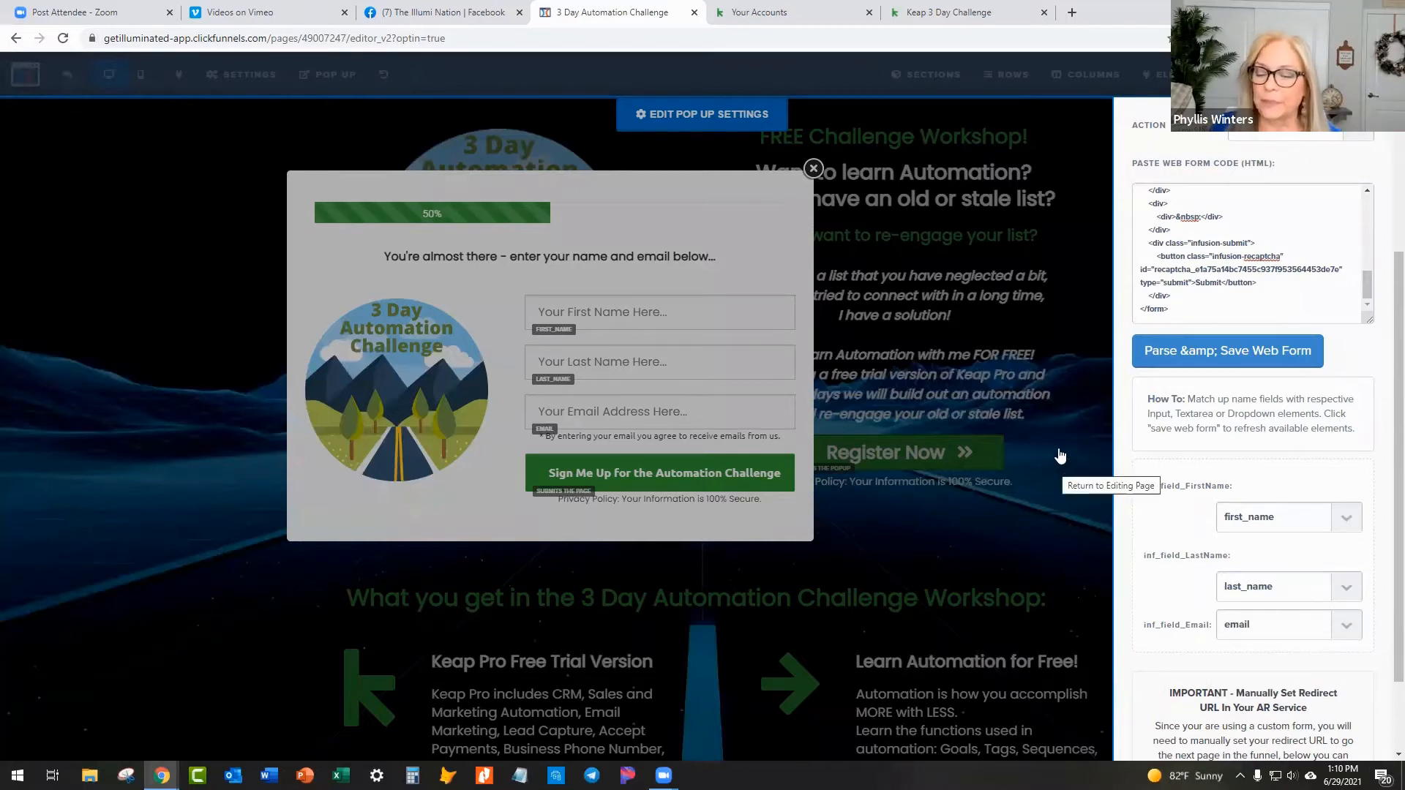
# Step: Review the redirect URL section, reopen the page's integration settings to check the HTML form connection, and close them
pyautogui.scroll(-2, 1244, 509)
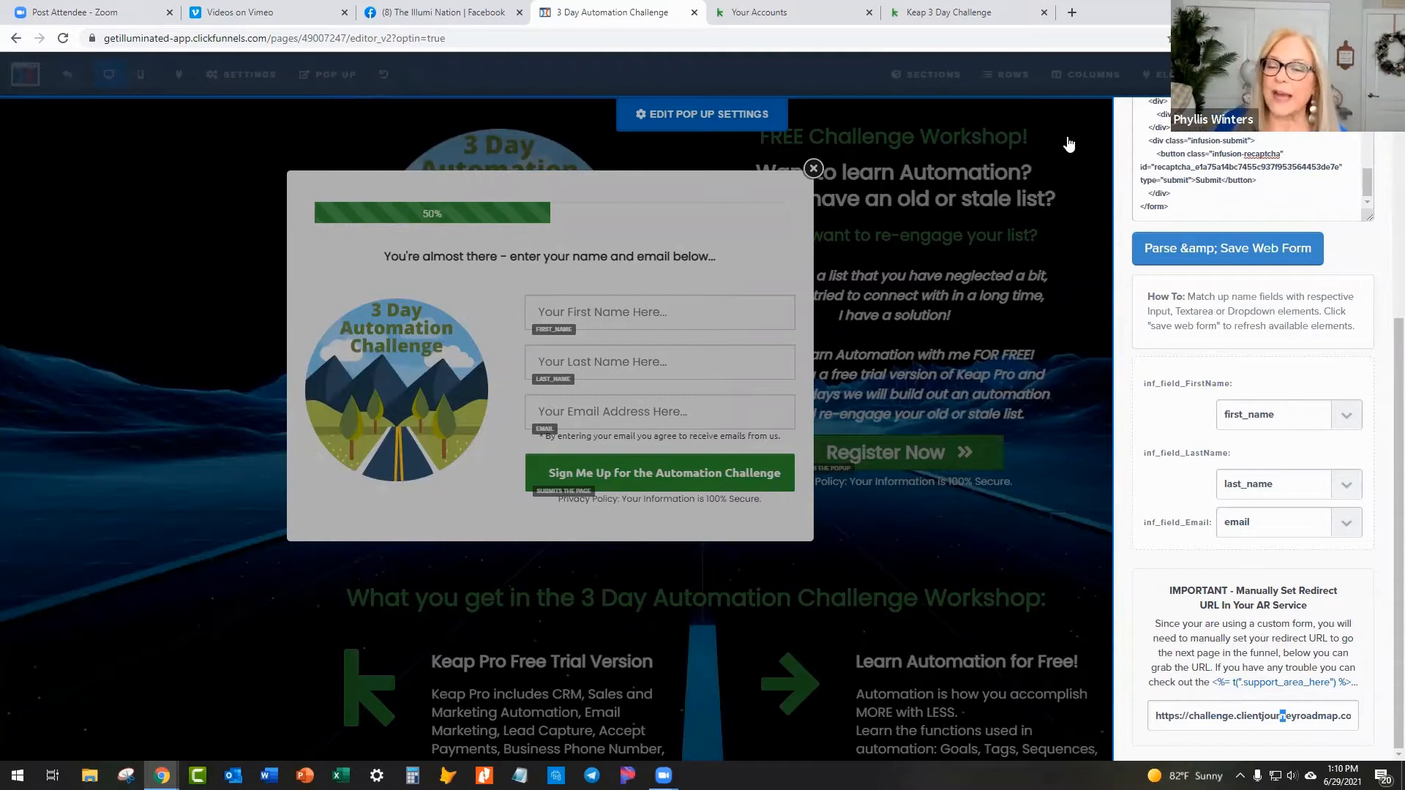
pyautogui.click(1084, 187)
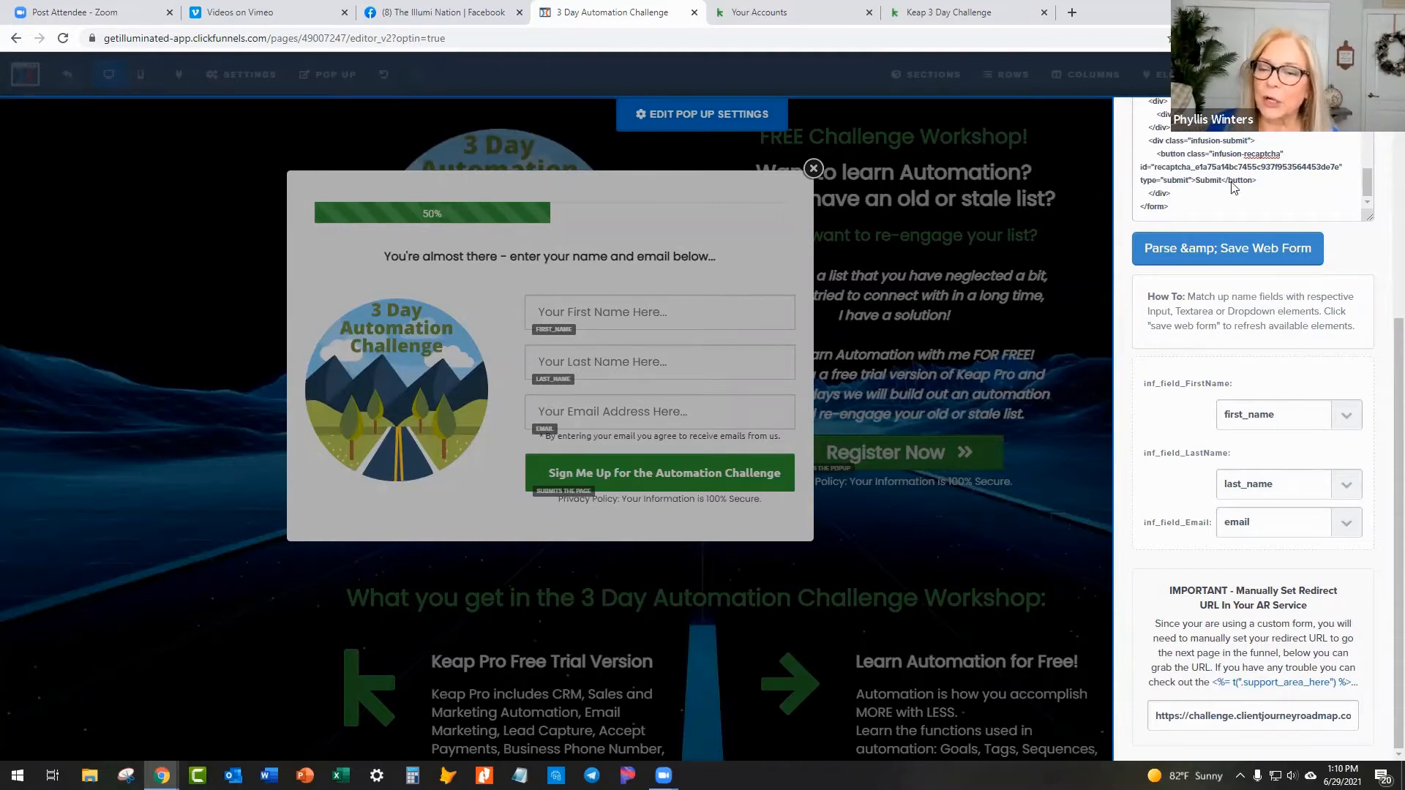
pyautogui.click(969, 12)
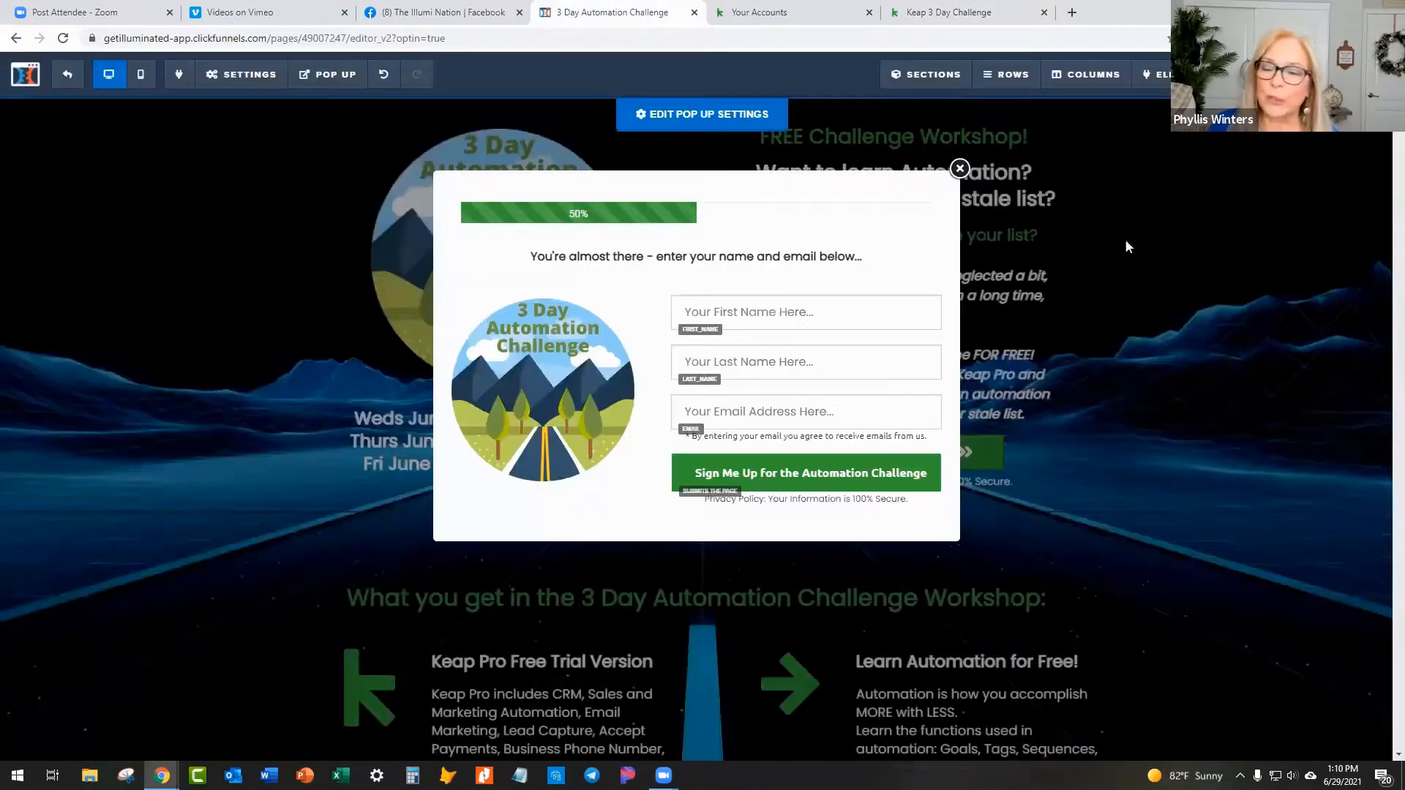
pyautogui.click(646, 9)
pyautogui.click(241, 74)
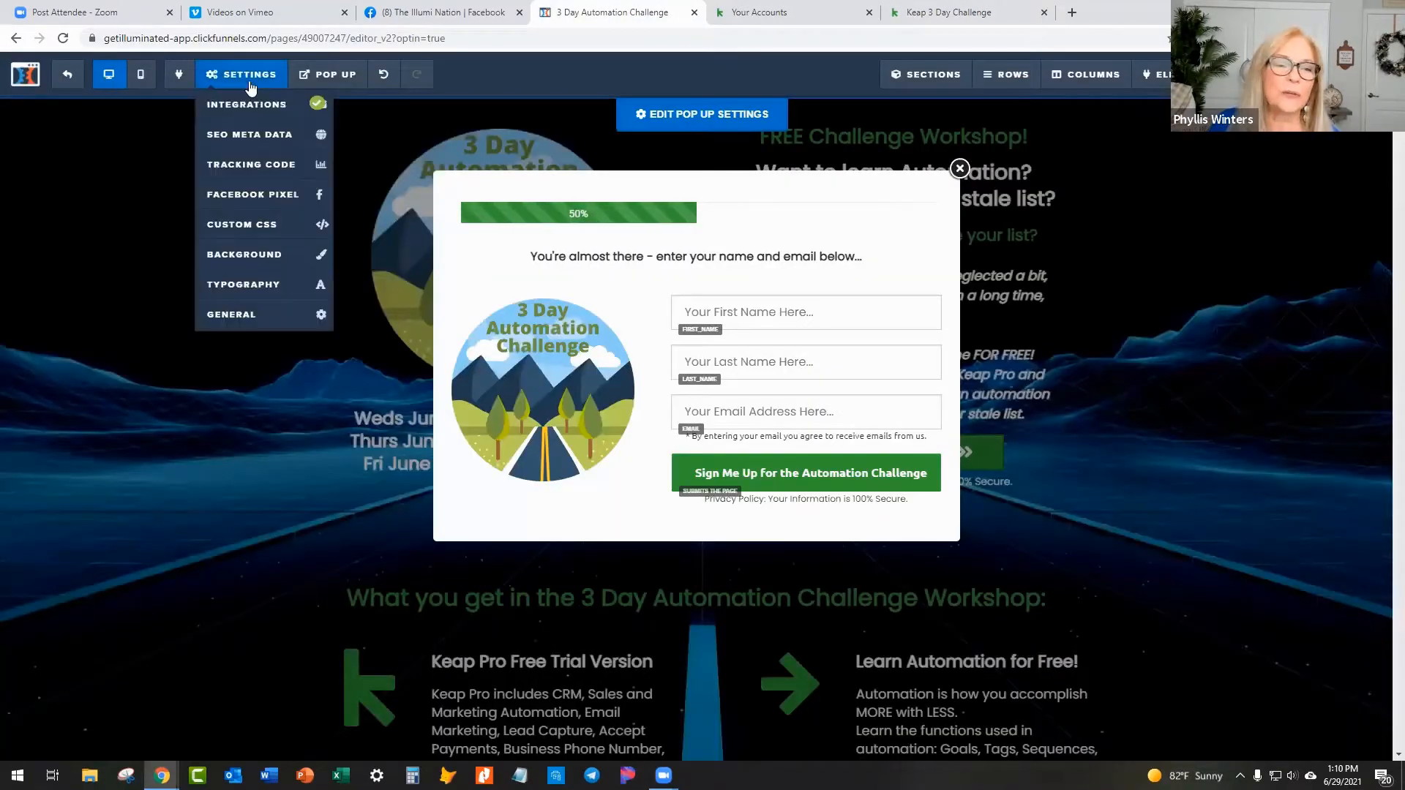
pyautogui.click(236, 103)
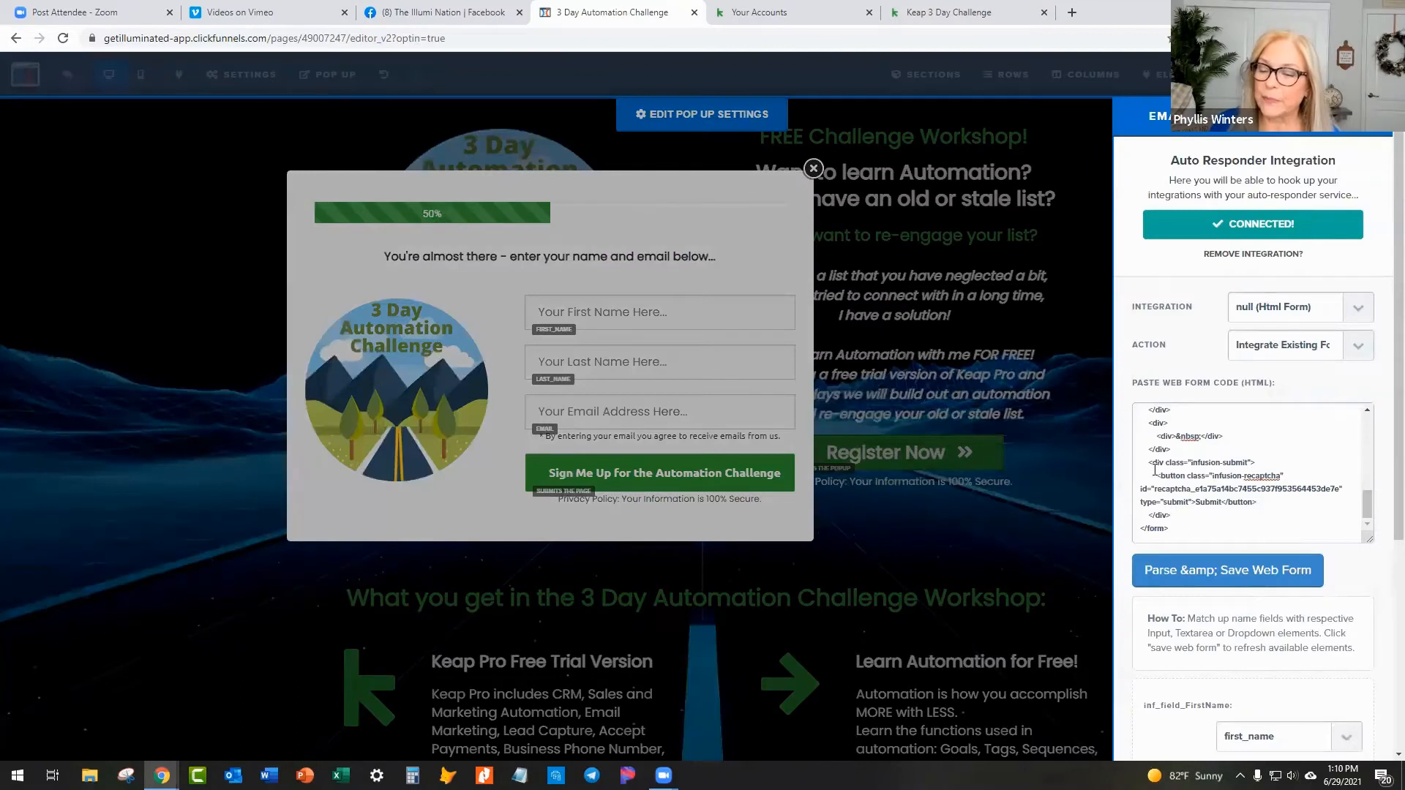
pyautogui.click(811, 169)
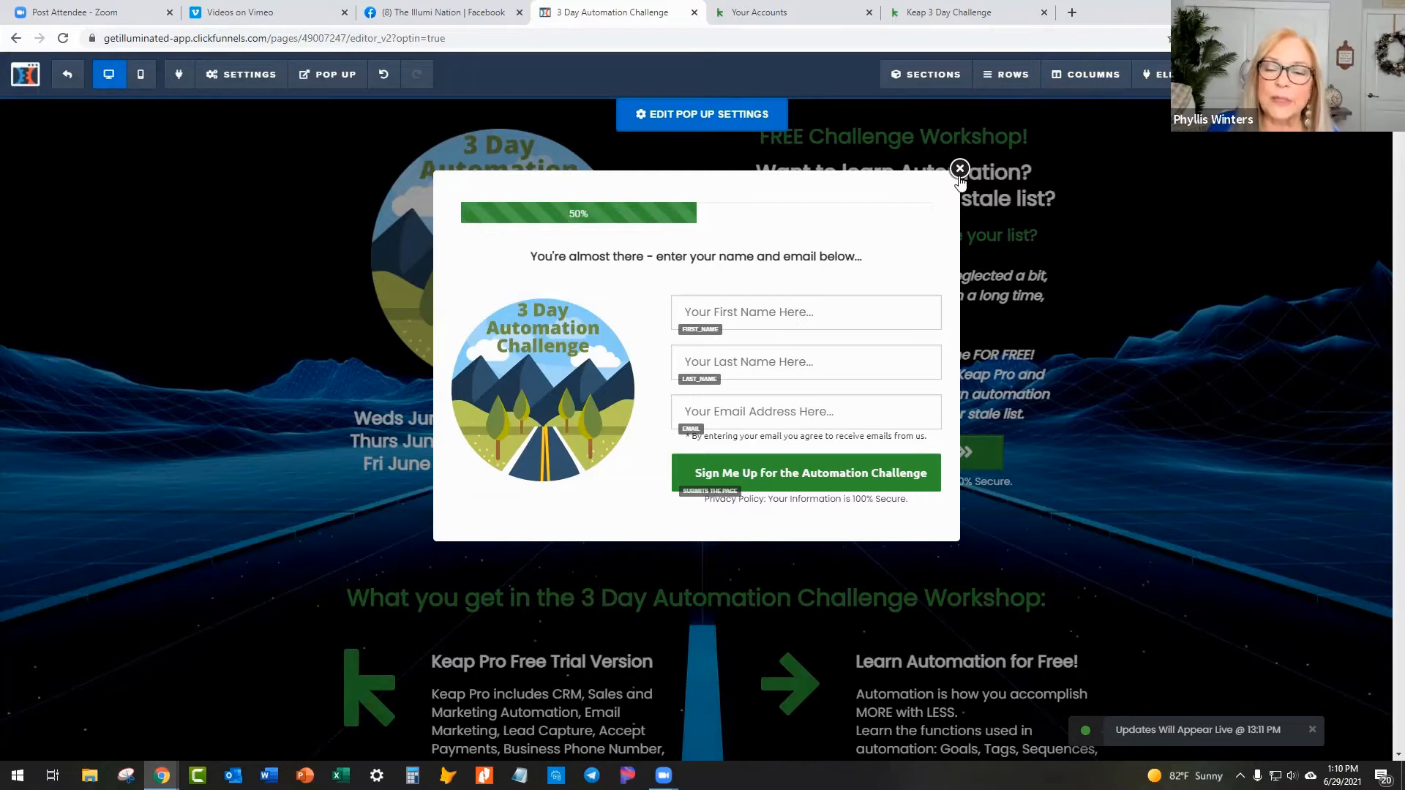
# Step: Leave the page editor and open the Promo Solve the Tech Puzzle Bundle funnel from the funnels list
pyautogui.click(68, 76)
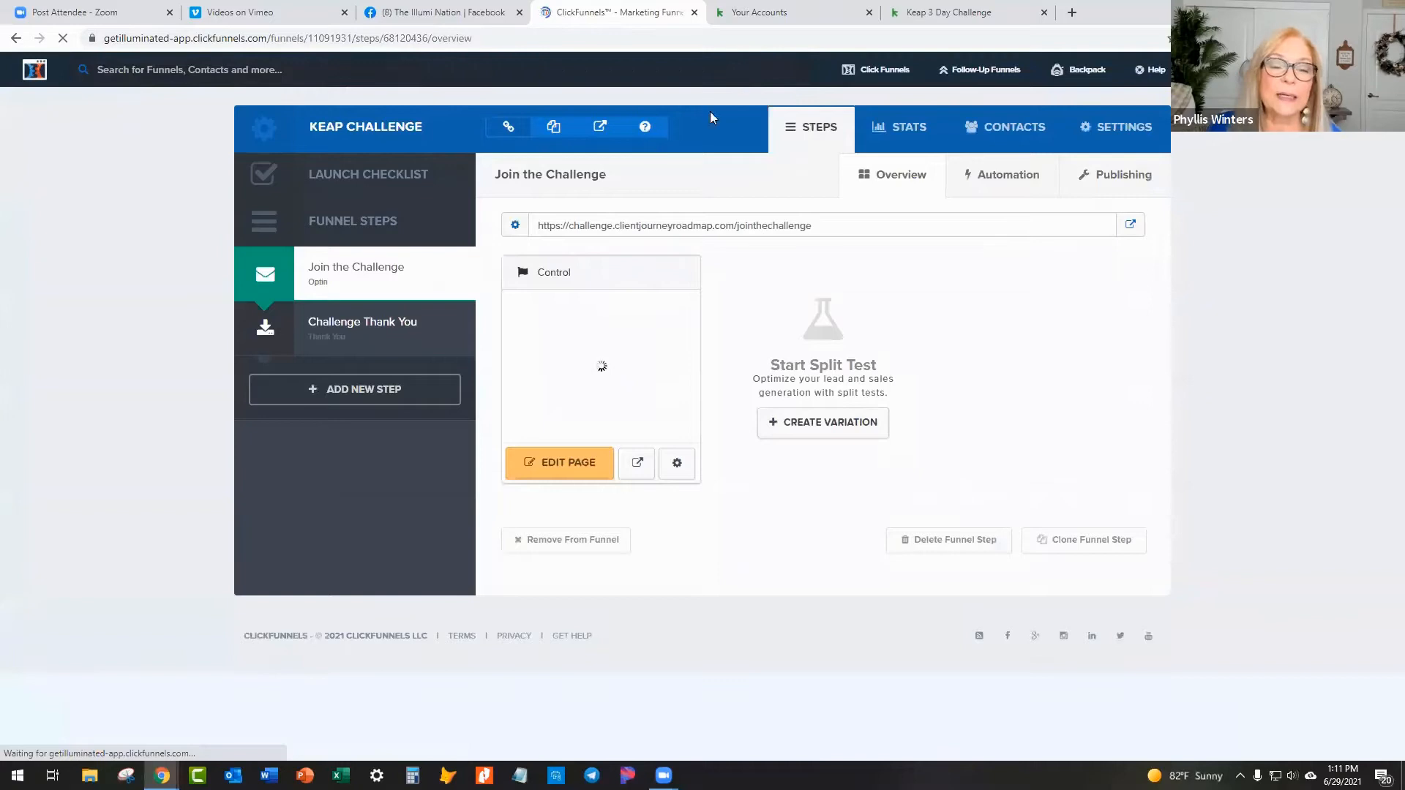
pyautogui.moveTo(876, 73)
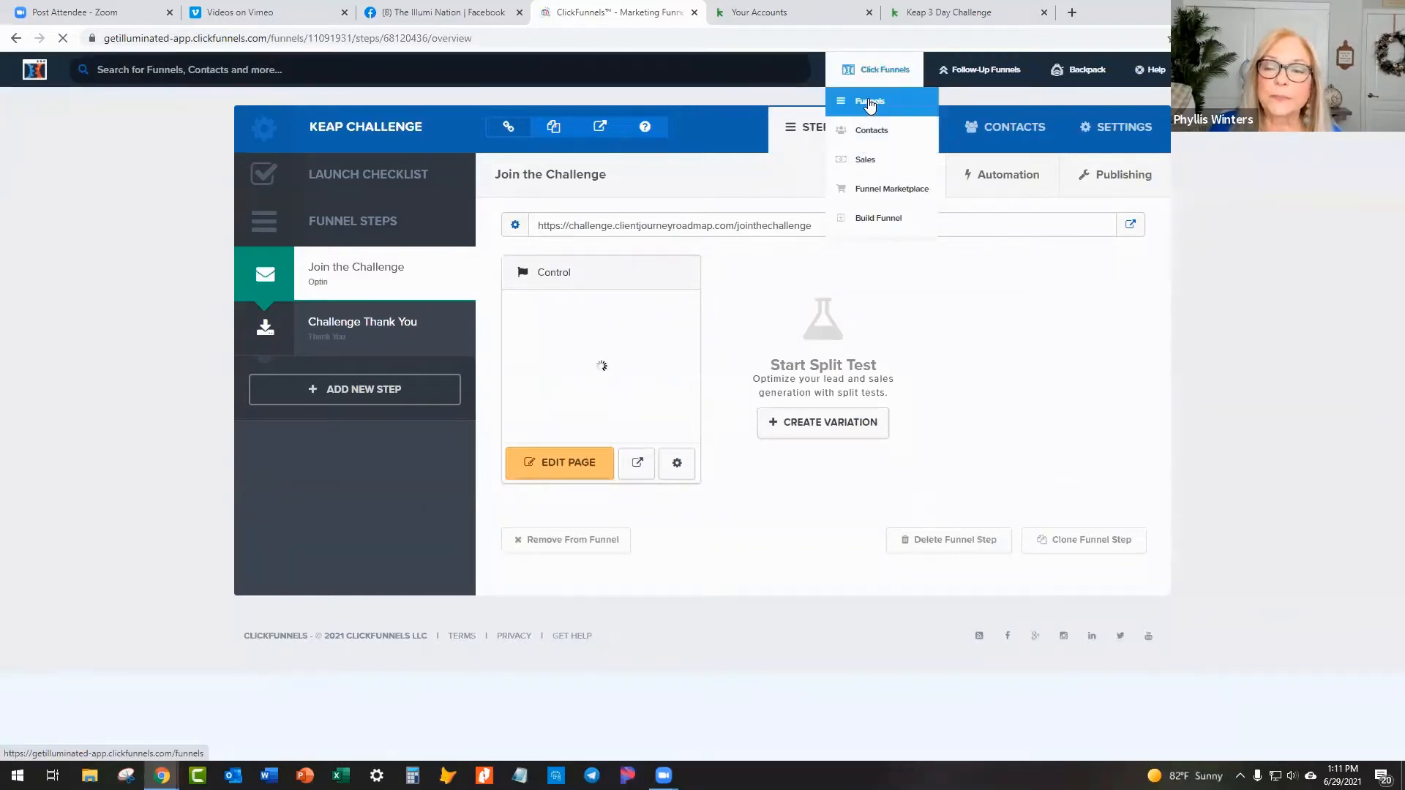
pyautogui.click(869, 103)
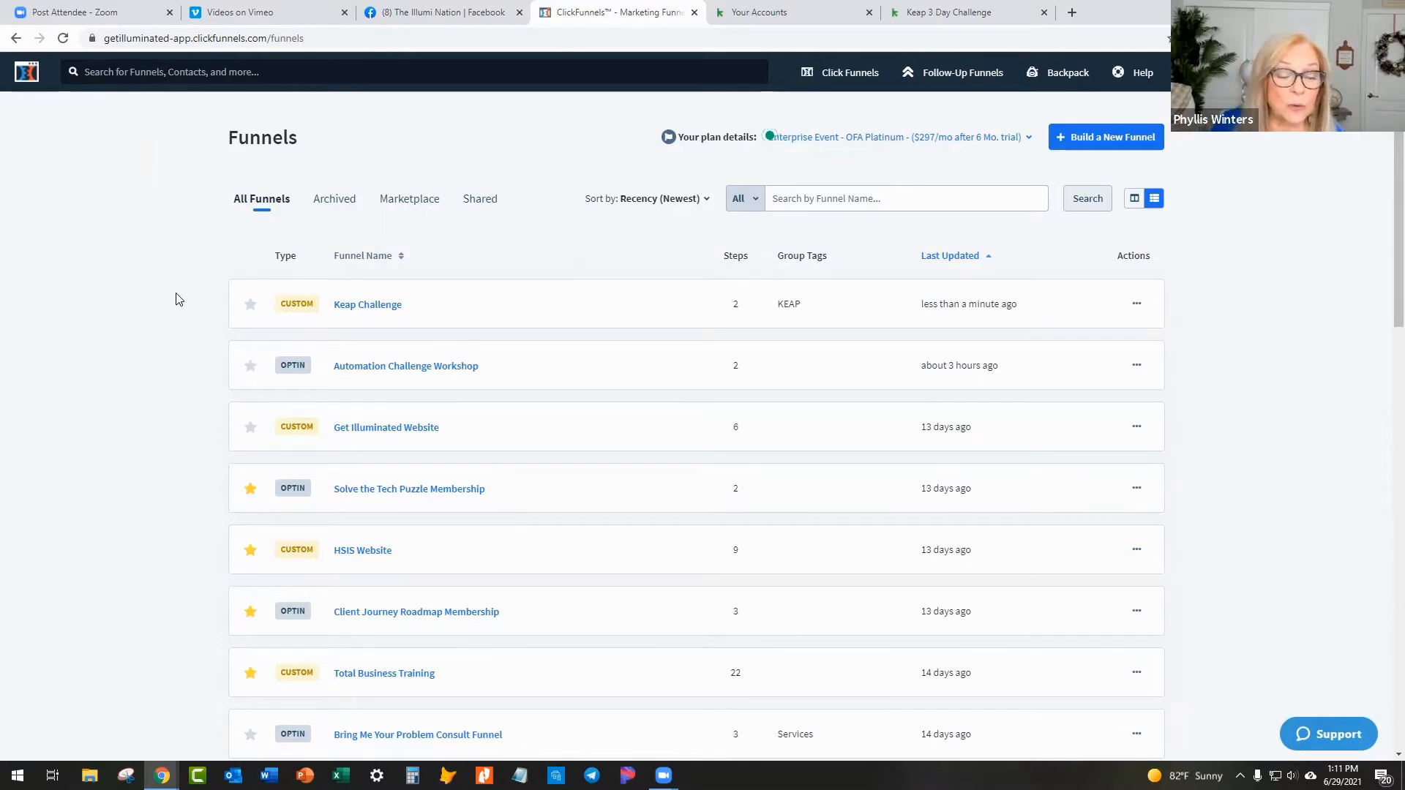
pyautogui.scroll(-1, 176, 299)
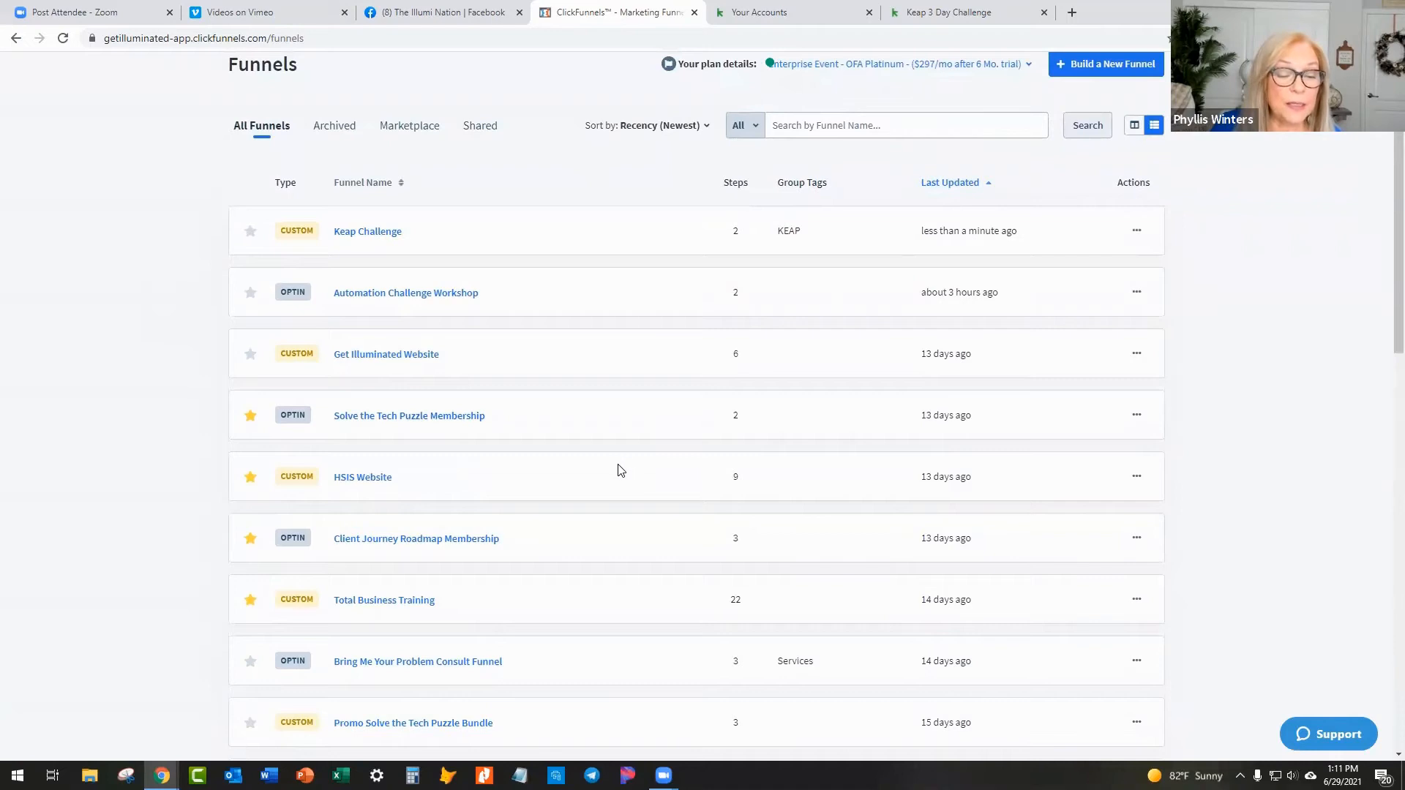
pyautogui.scroll(-3, 622, 470)
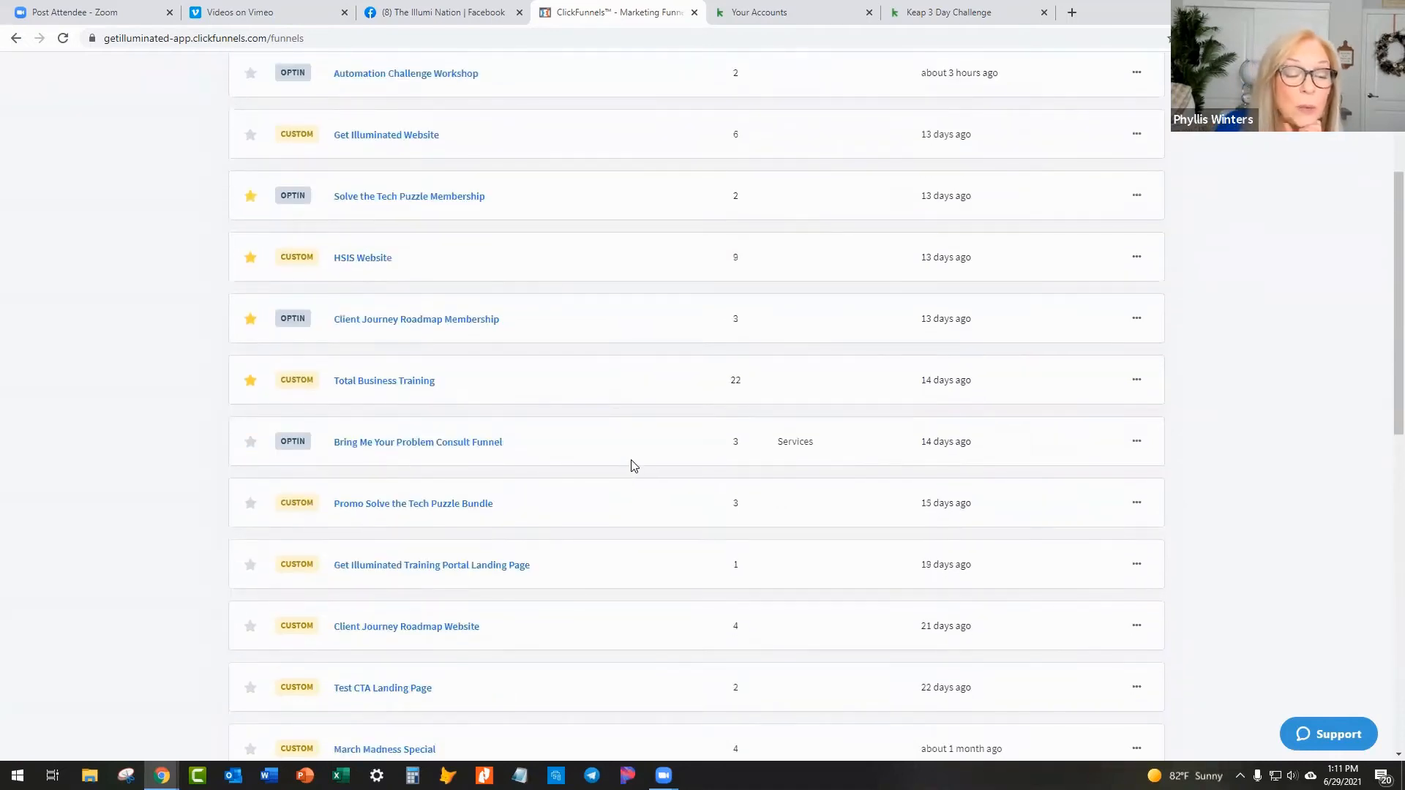
pyautogui.click(397, 505)
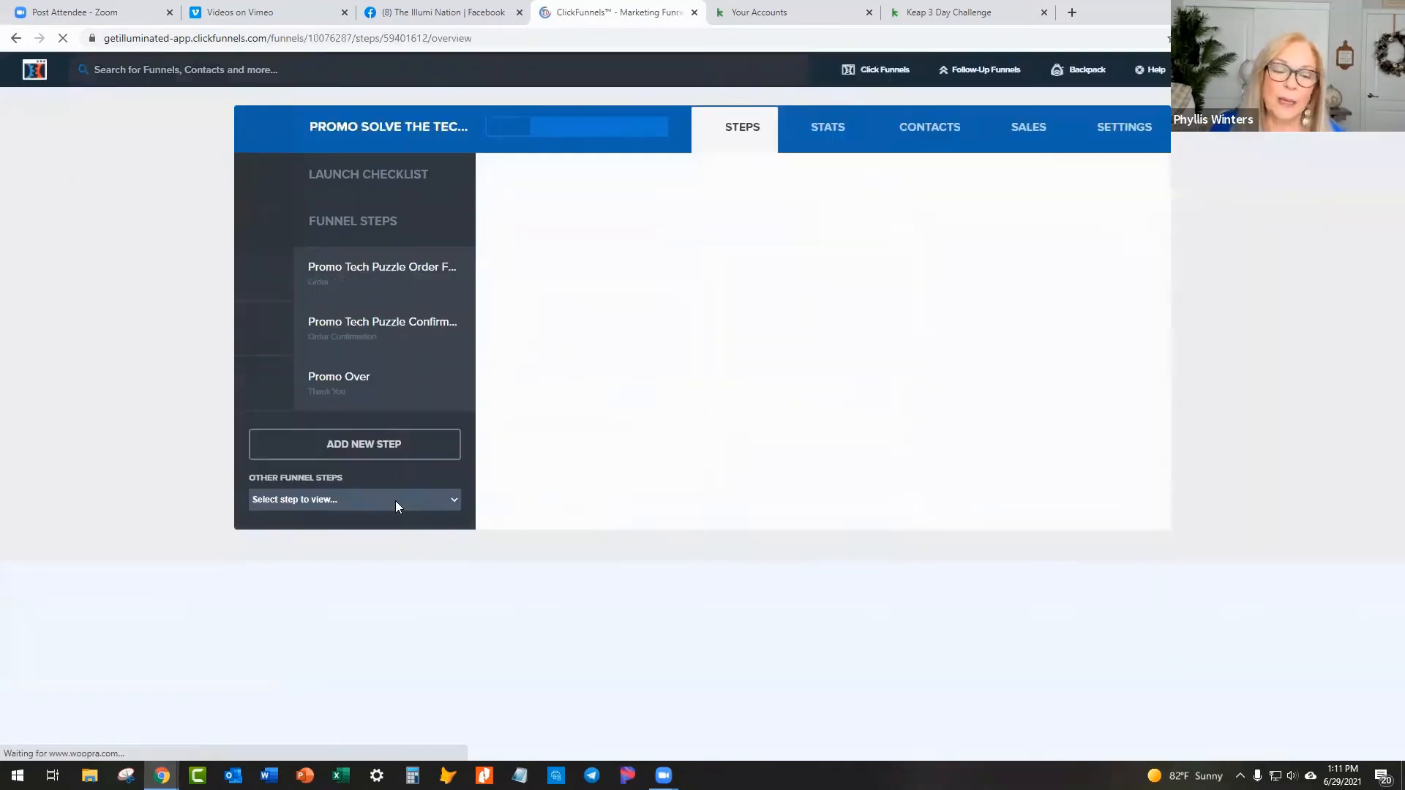
# Step: Open the funnel's Promo Tech Puzzle Order Form page for editing
pyautogui.click(349, 322)
pyautogui.click(349, 278)
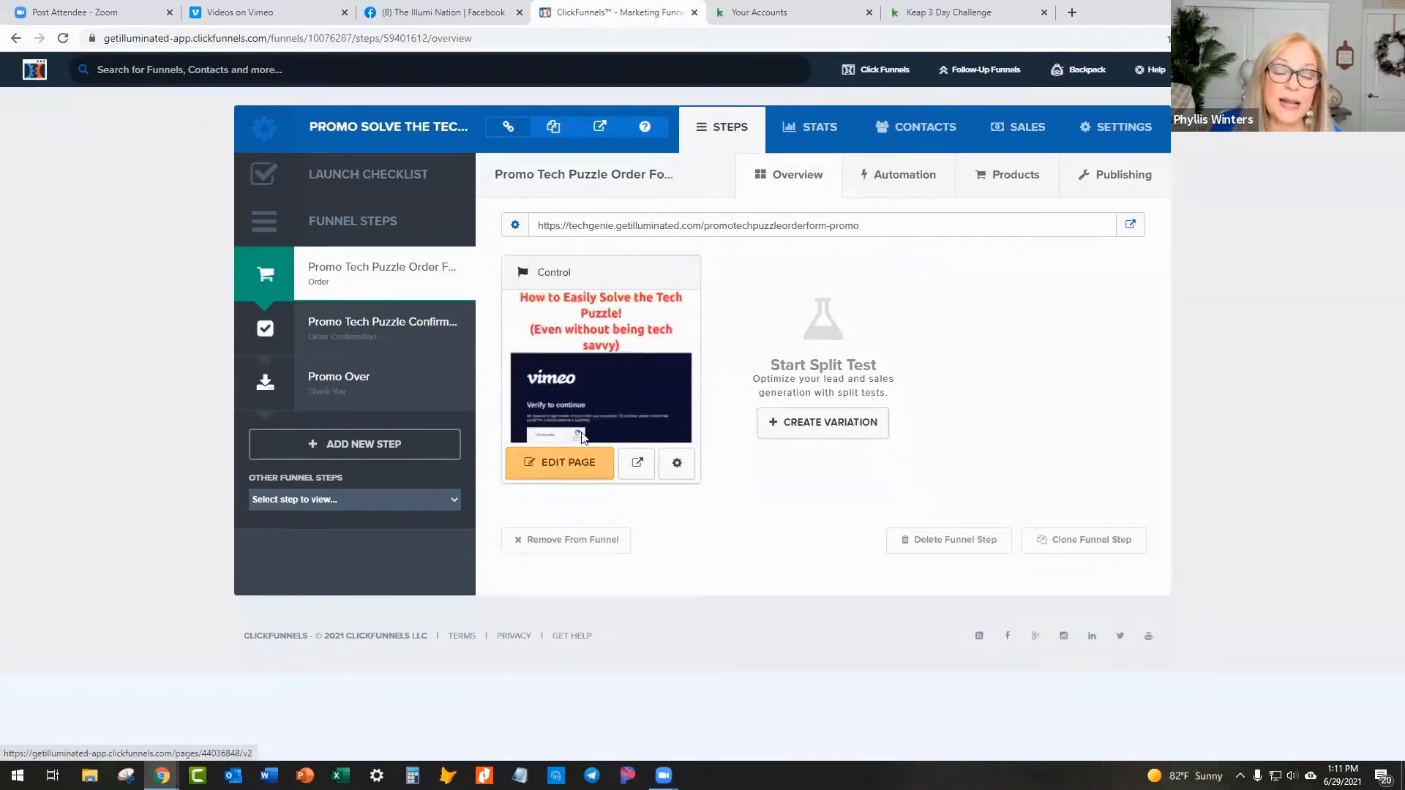
pyautogui.click(557, 469)
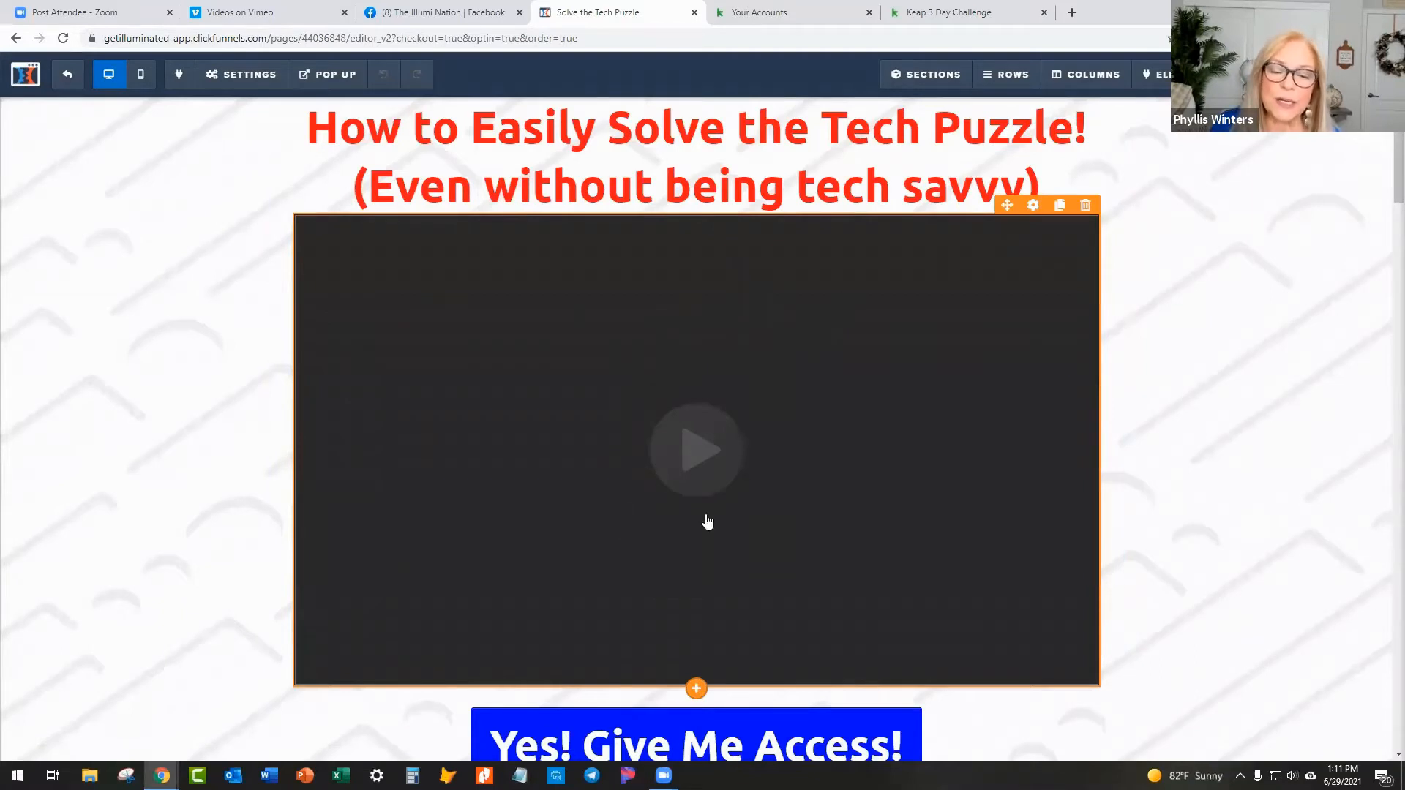
# Step: Open the settings of the video below the page headline and review the video type options, keeping Vimeo
pyautogui.click(693, 454)
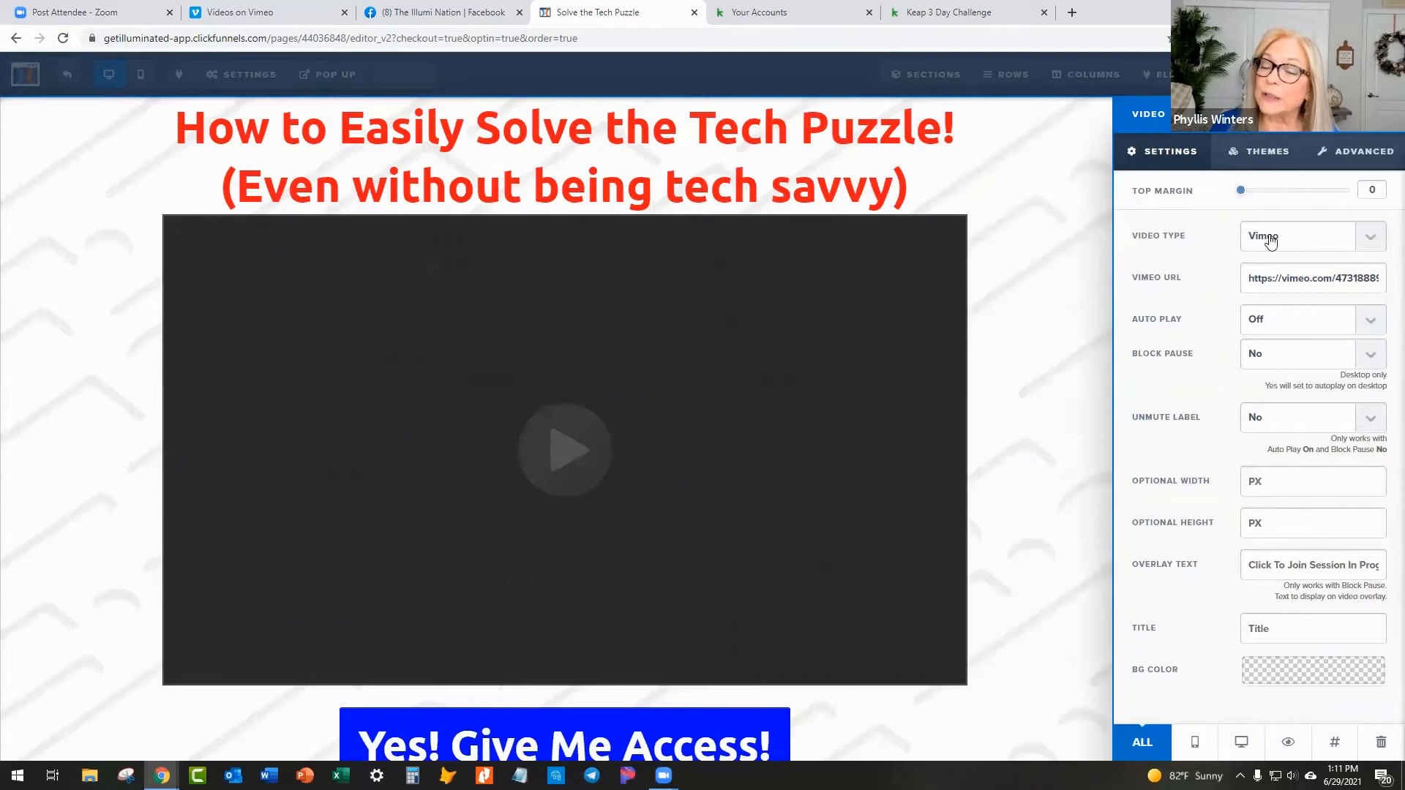
pyautogui.click(1380, 241)
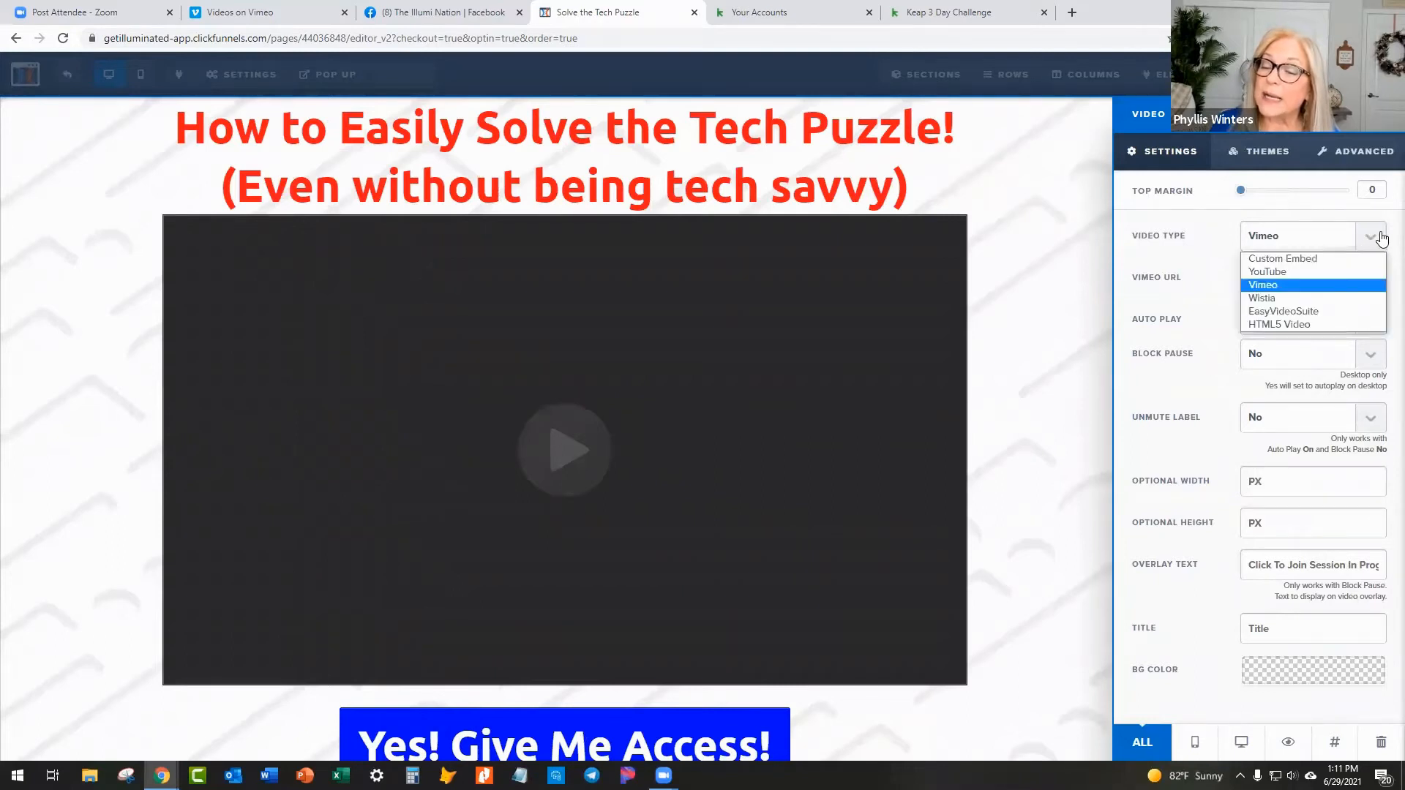
pyautogui.click(1282, 286)
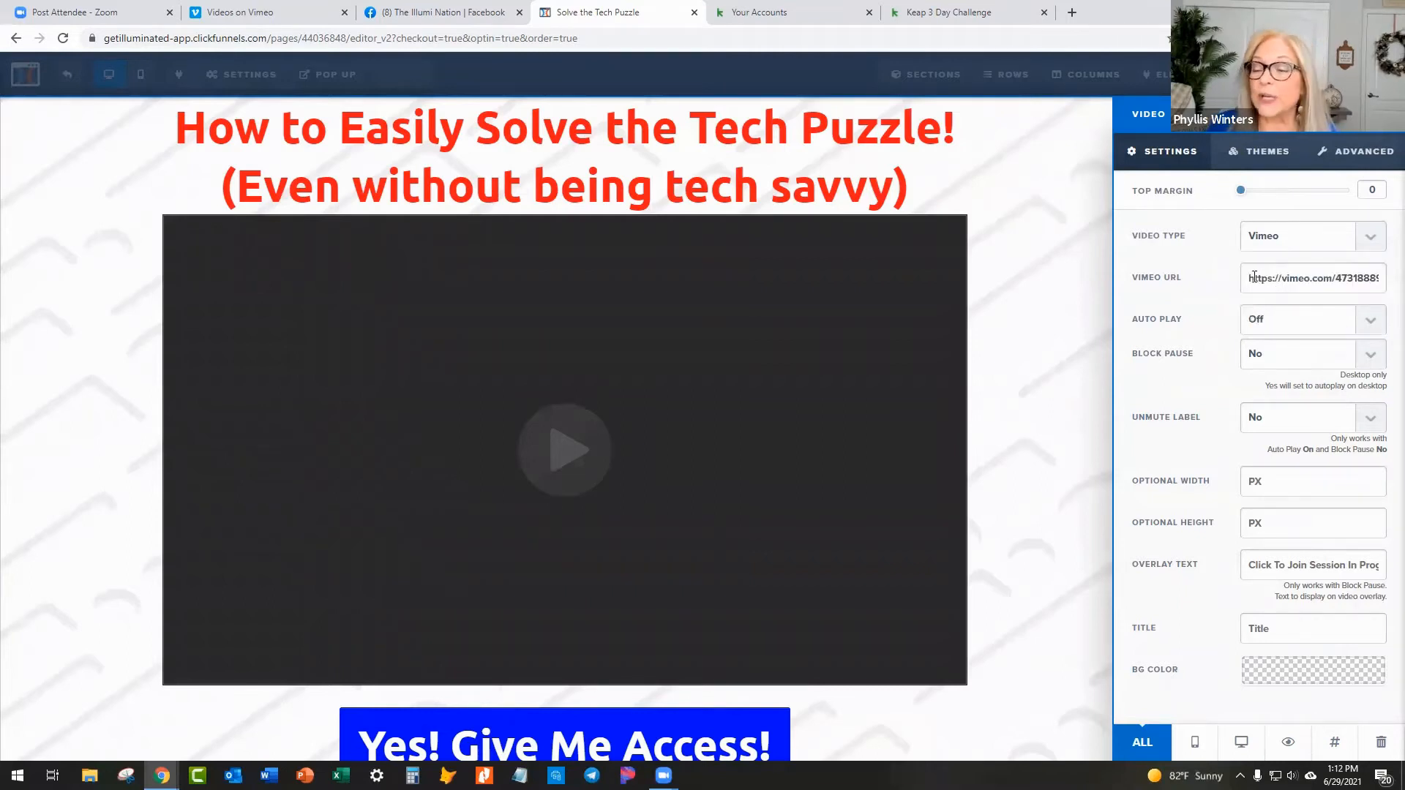
# Step: Copy the video link of "Welcome to the Challenge Replays" from Vimeo's Challenge Workshop folder and return to the ClickFunnels page editor
pyautogui.click(272, 17)
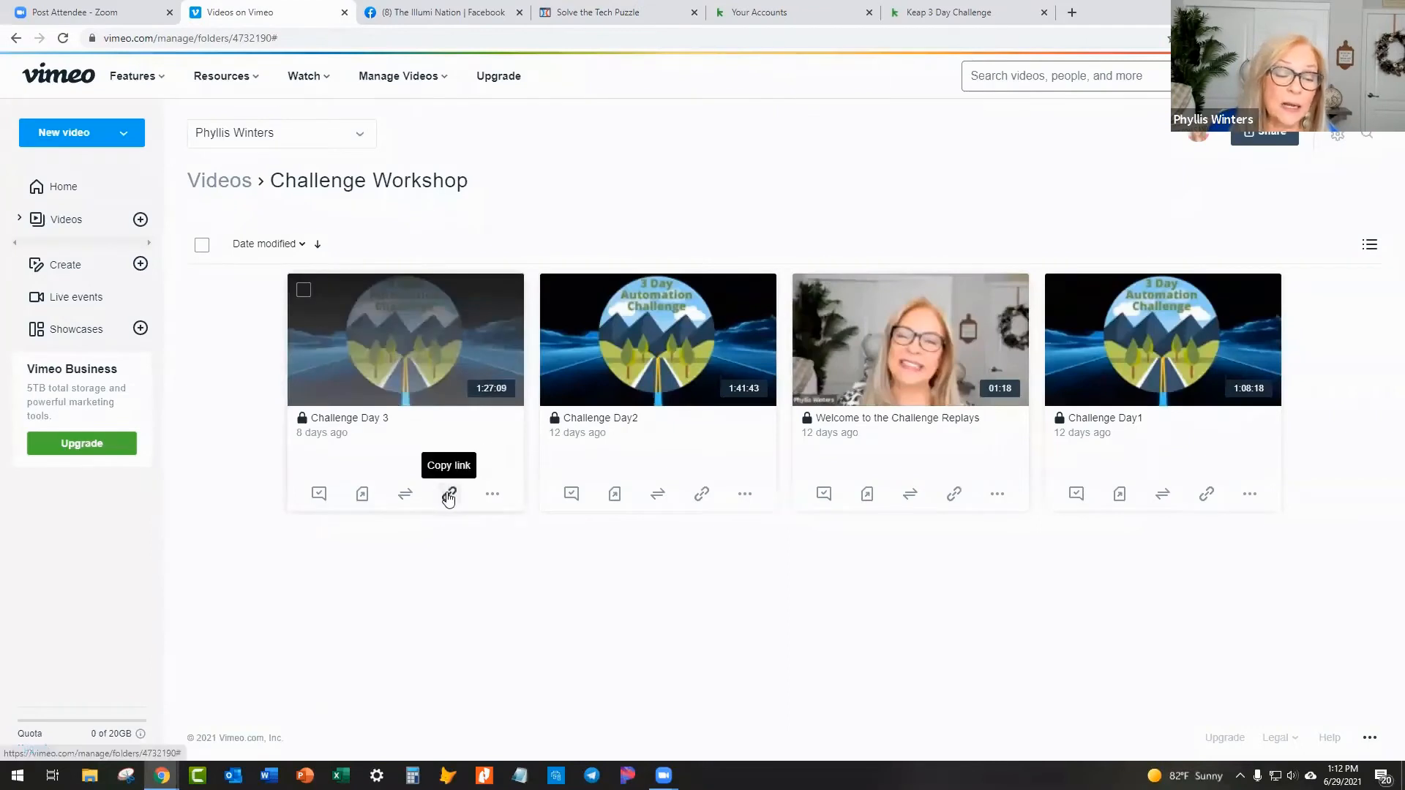
pyautogui.click(954, 496)
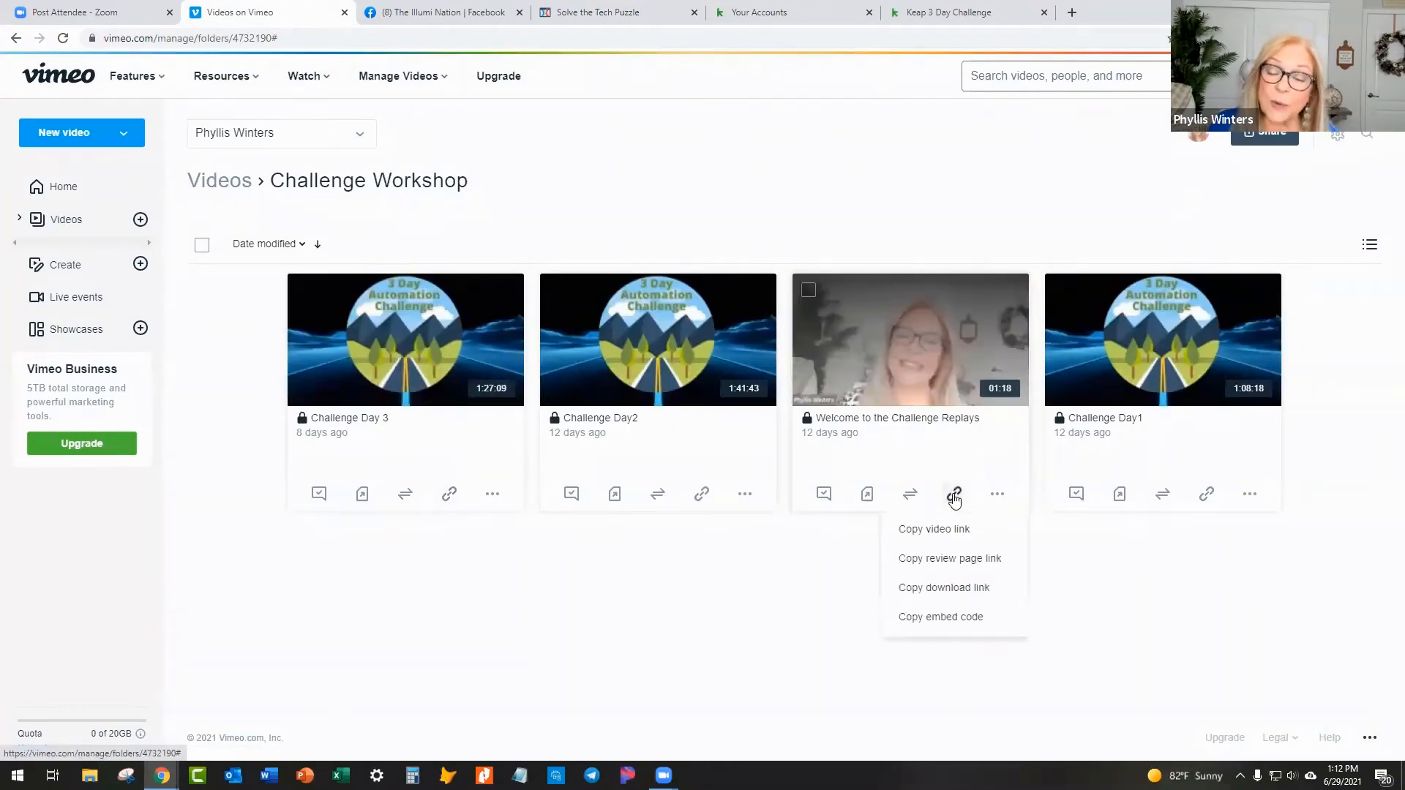
pyautogui.click(939, 533)
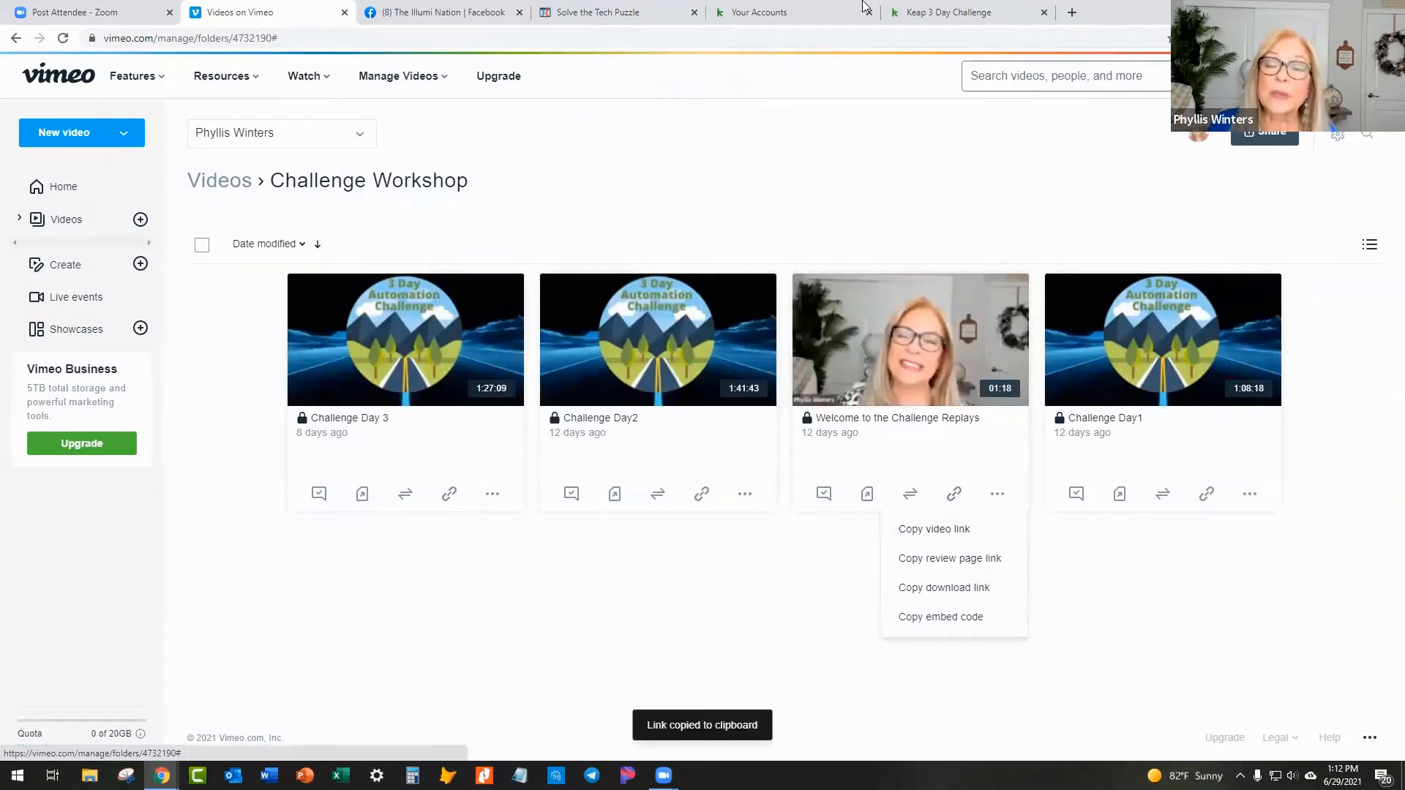
pyautogui.click(606, 15)
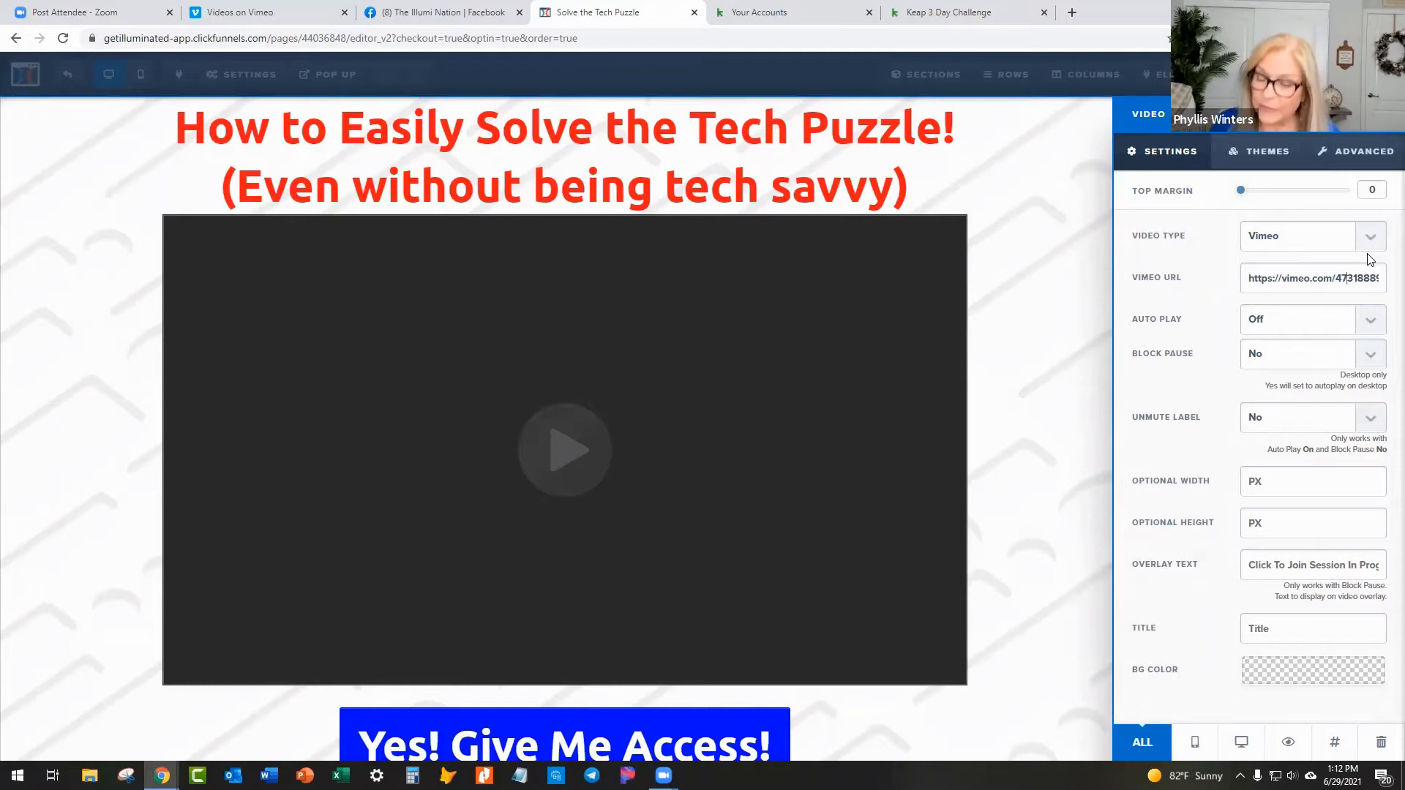
# Step: Paste the copied Vimeo link into the search box of a new browser tab and highlight everything after the video number
pyautogui.click(296, 13)
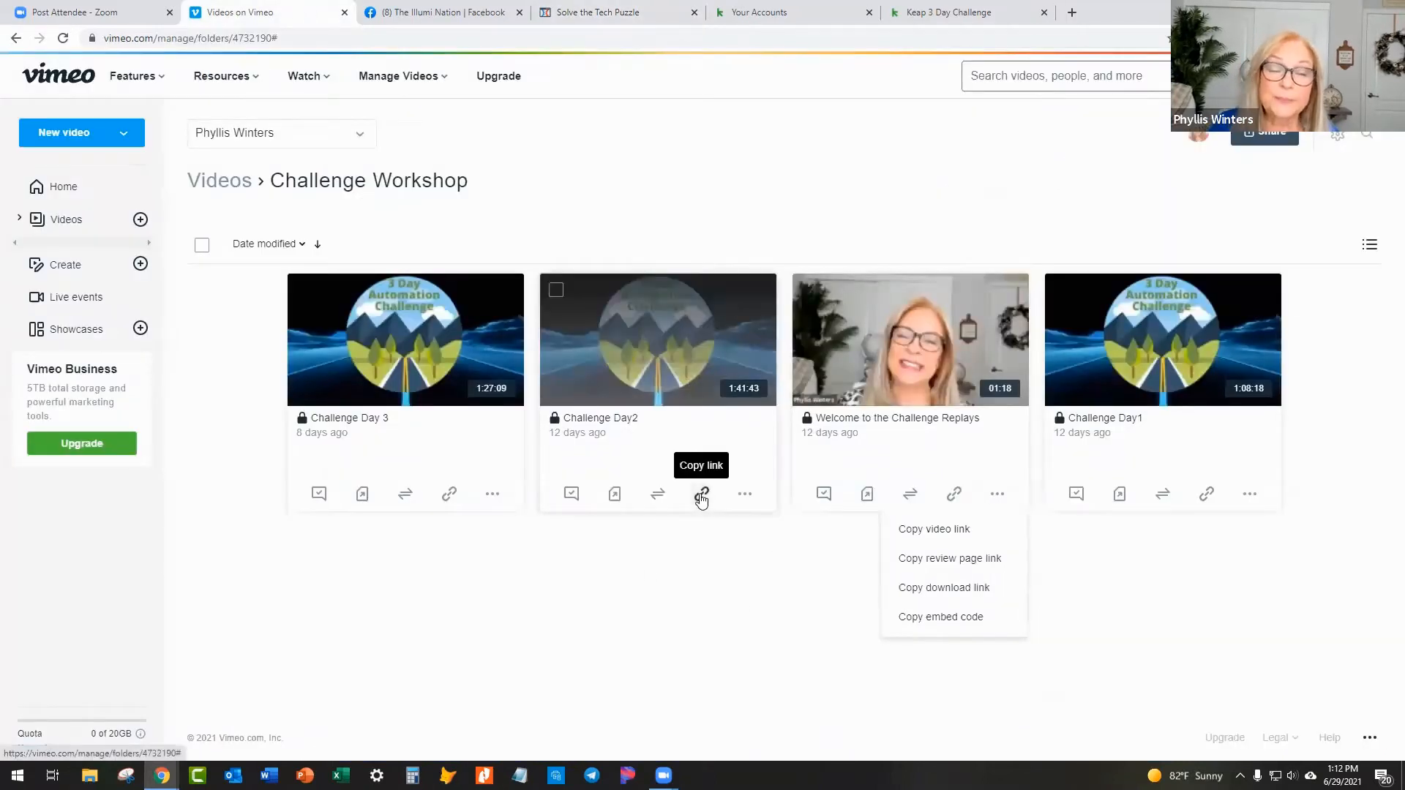
pyautogui.click(1073, 13)
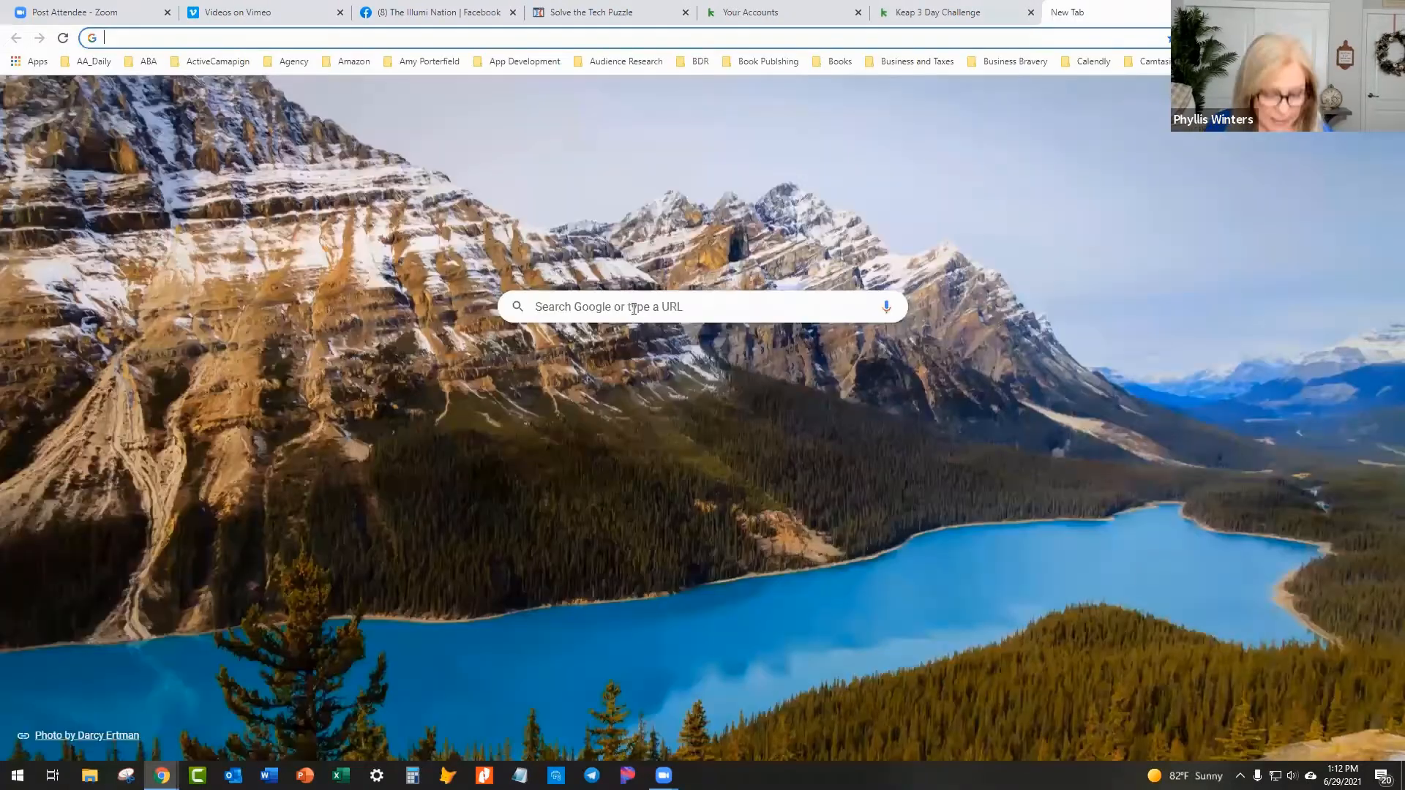
pyautogui.click(633, 308)
pyautogui.hotkey('ctrl', 'v')
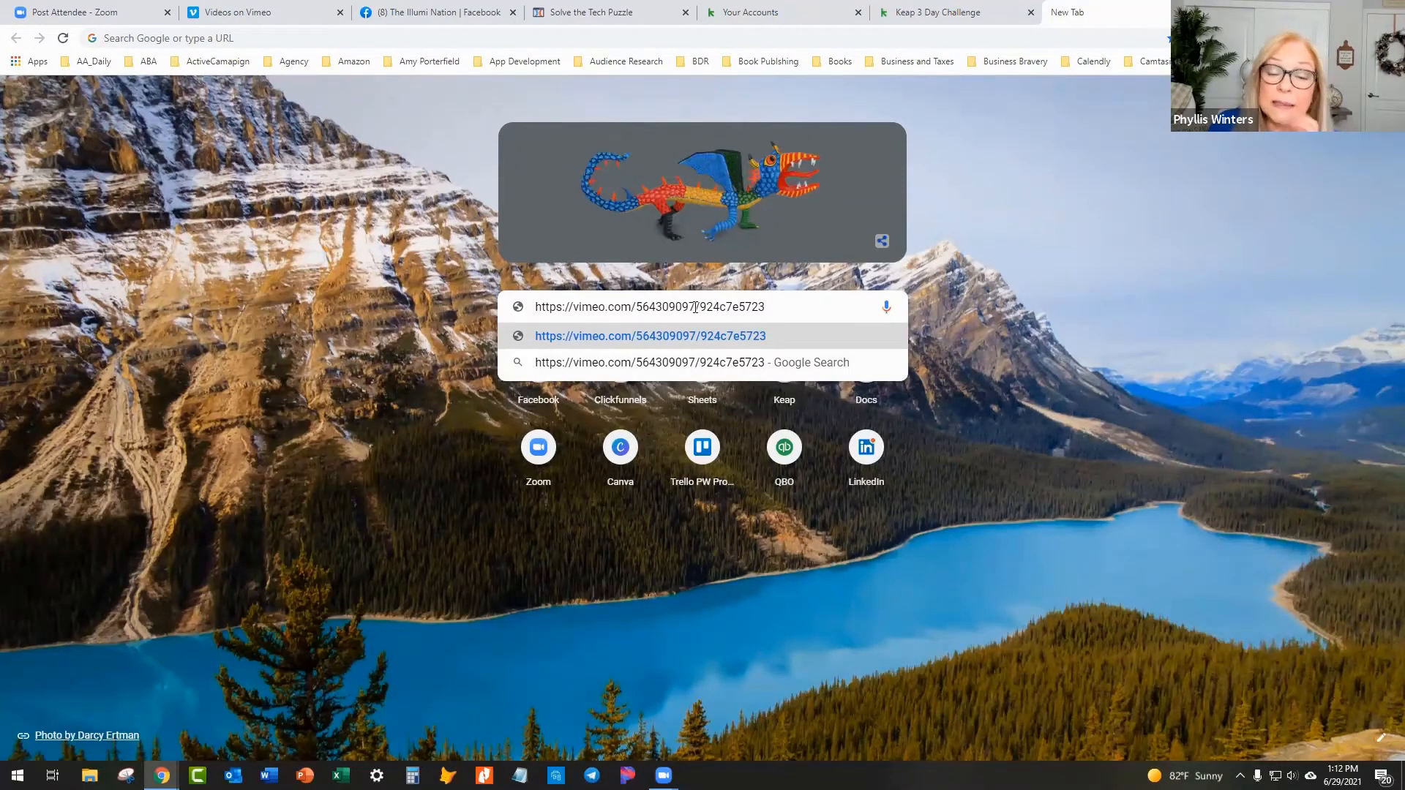
pyautogui.moveTo(695, 308); pyautogui.dragTo(769, 308)
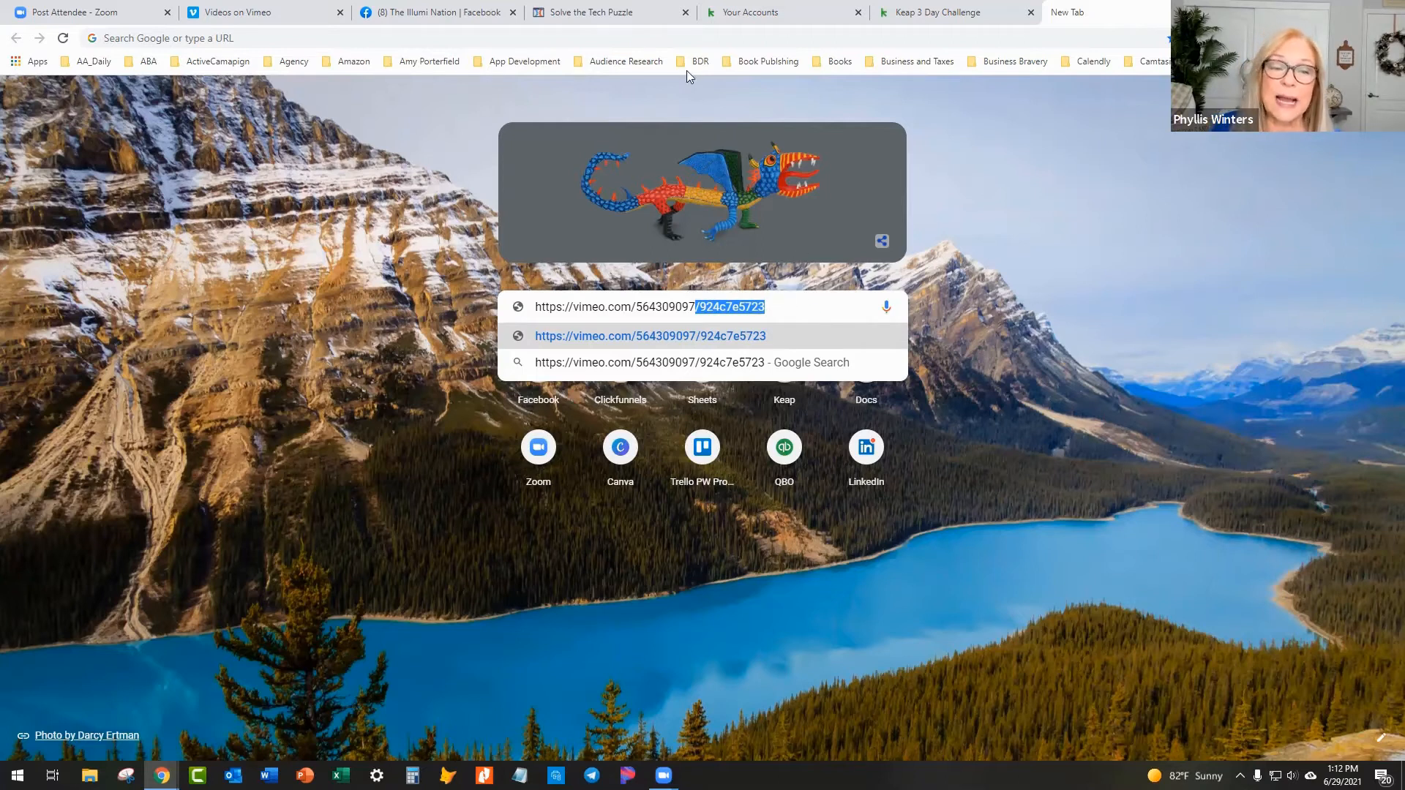
# Step: Return to the ClickFunnels page editor and examine the Vimeo URL in the video settings through to its end
pyautogui.click(615, 13)
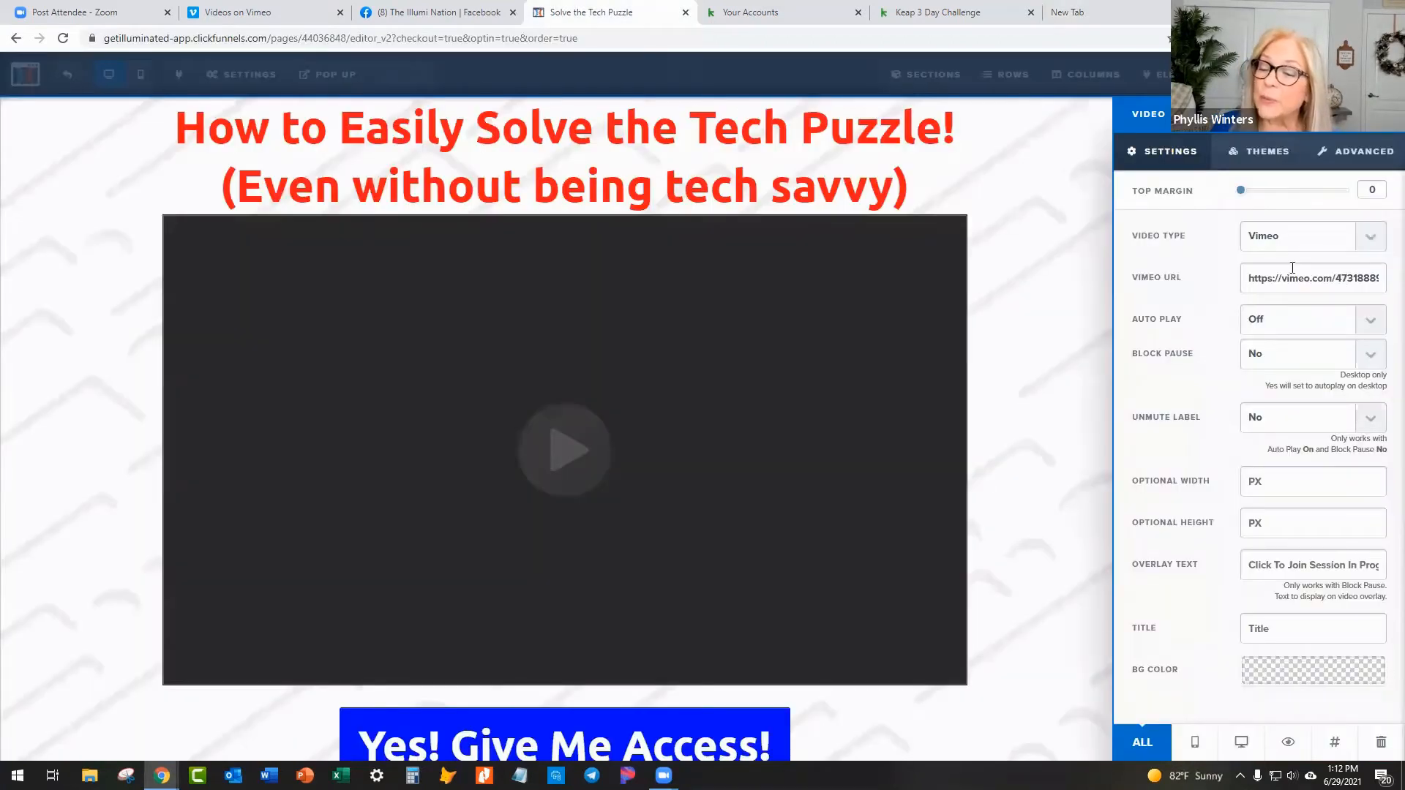
pyautogui.press('Right')
pyautogui.press('Right')
pyautogui.press('Right')
pyautogui.press('Right')
pyautogui.press('Right')
pyautogui.press('Right')
pyautogui.press('Right')
pyautogui.press('Right')
pyautogui.press('Right')
pyautogui.press('Right')
pyautogui.press('Right')
pyautogui.press('Right')
pyautogui.press('Right')
pyautogui.press('Right')
pyautogui.press('Right')
pyautogui.press('Right')
pyautogui.press('Right')
pyautogui.press('Right')
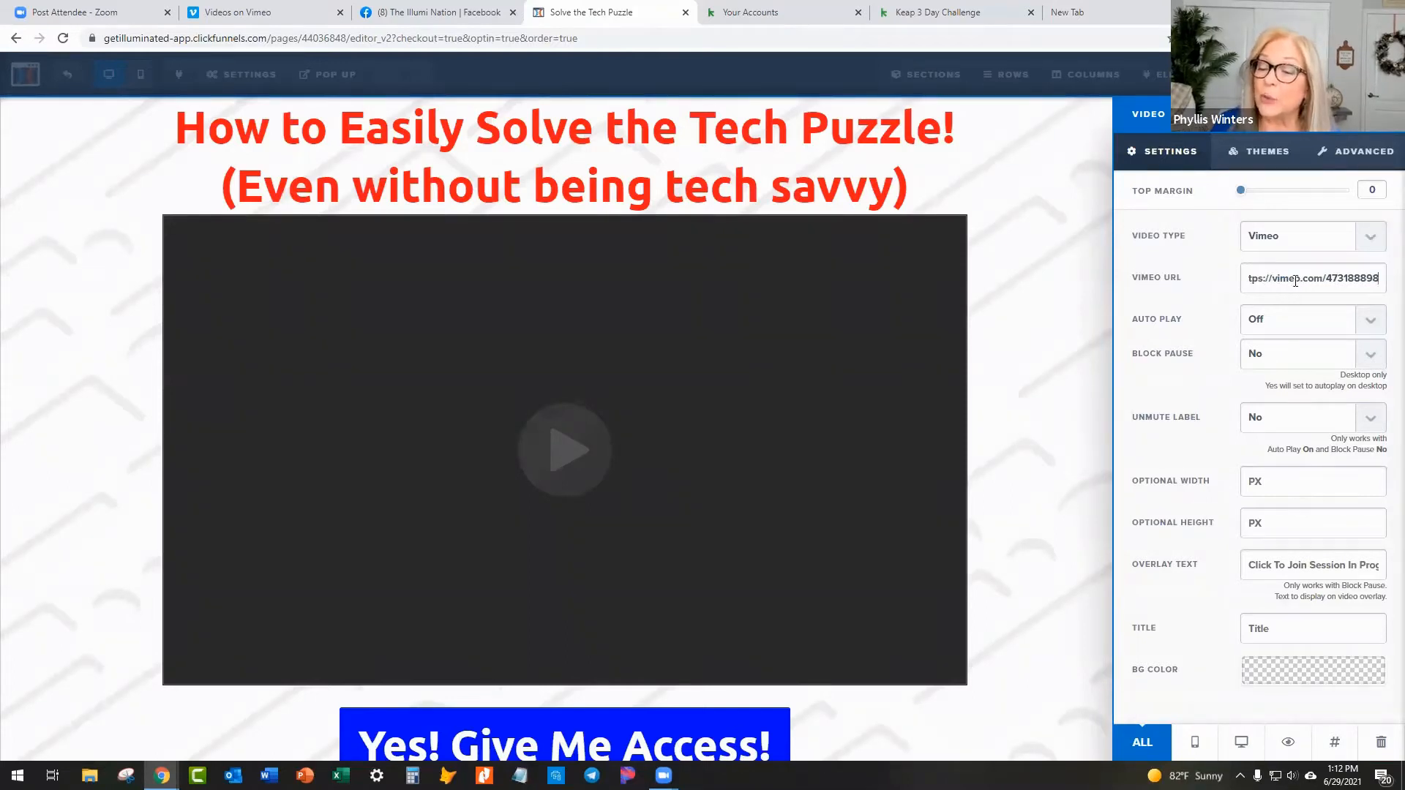
# Step: Compare the pasted link's ending with the page video's Vimeo URL and close the video settings
pyautogui.click(1089, 17)
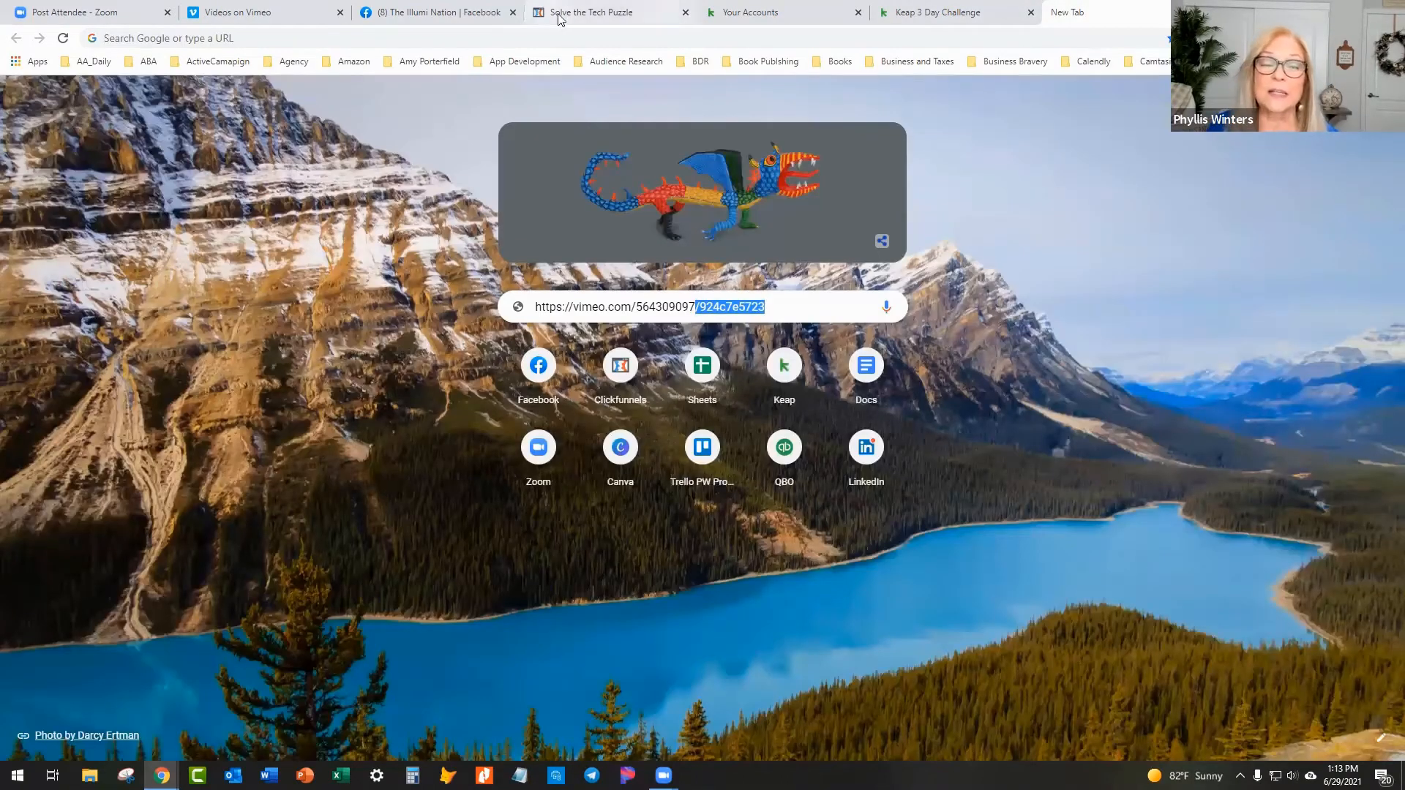
pyautogui.click(583, 13)
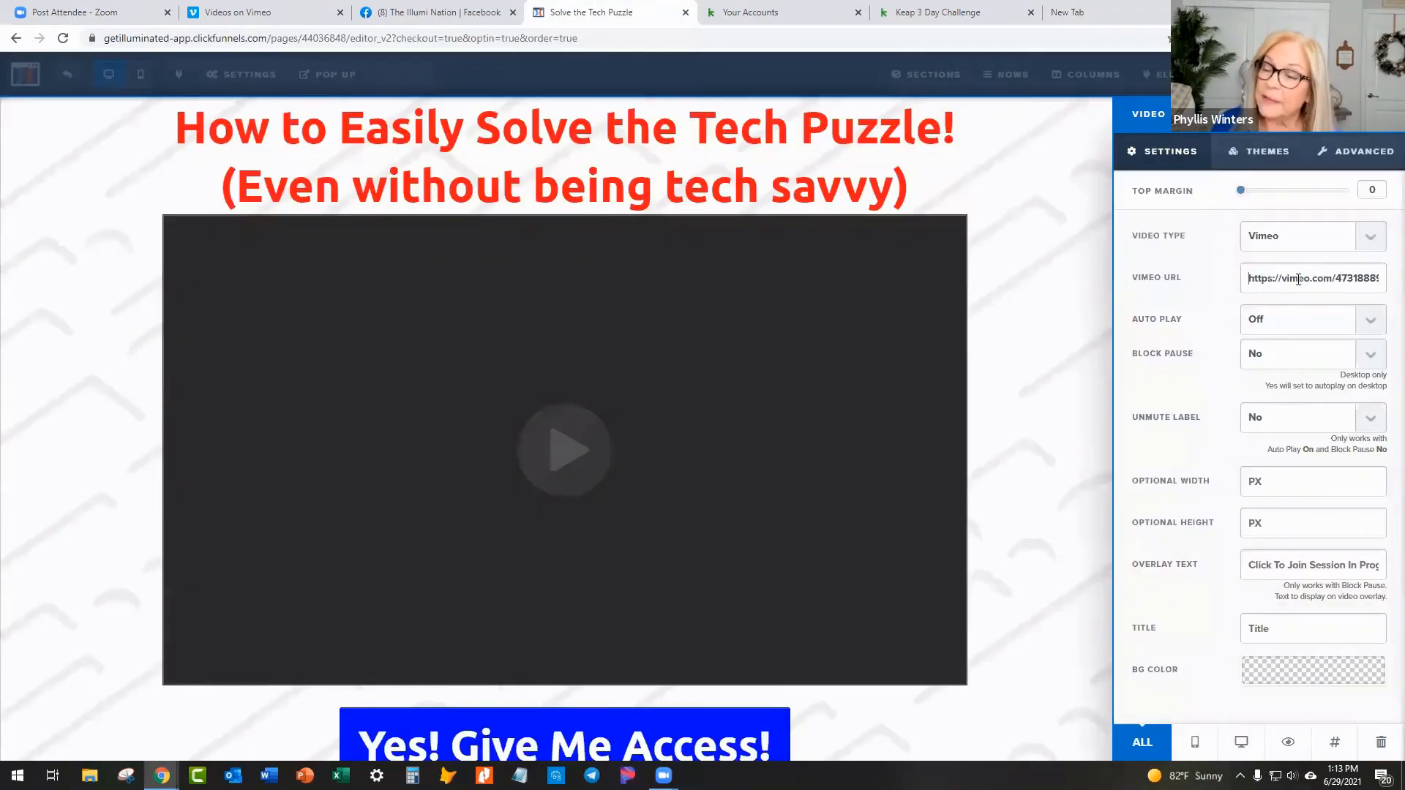
pyautogui.click(1348, 283)
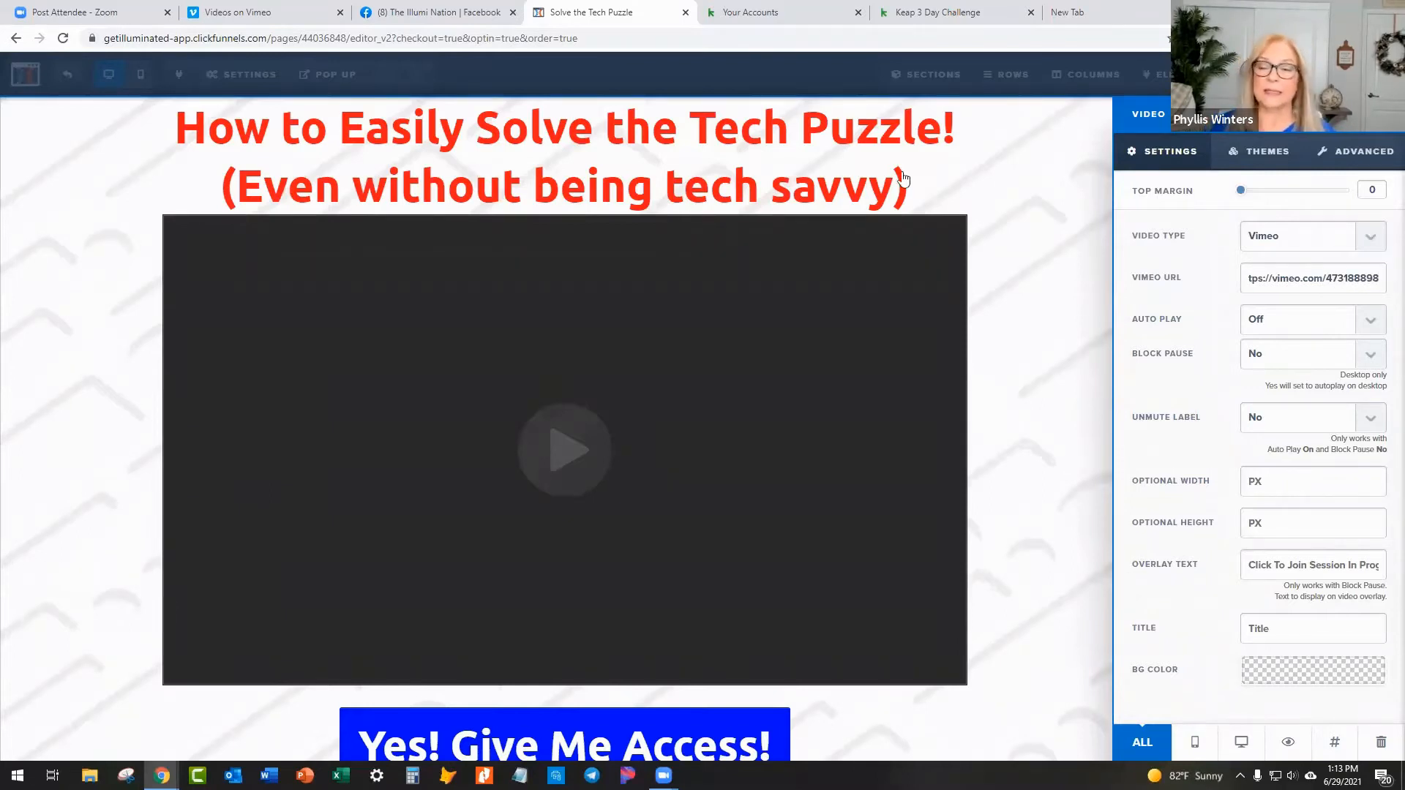
pyautogui.click(1035, 147)
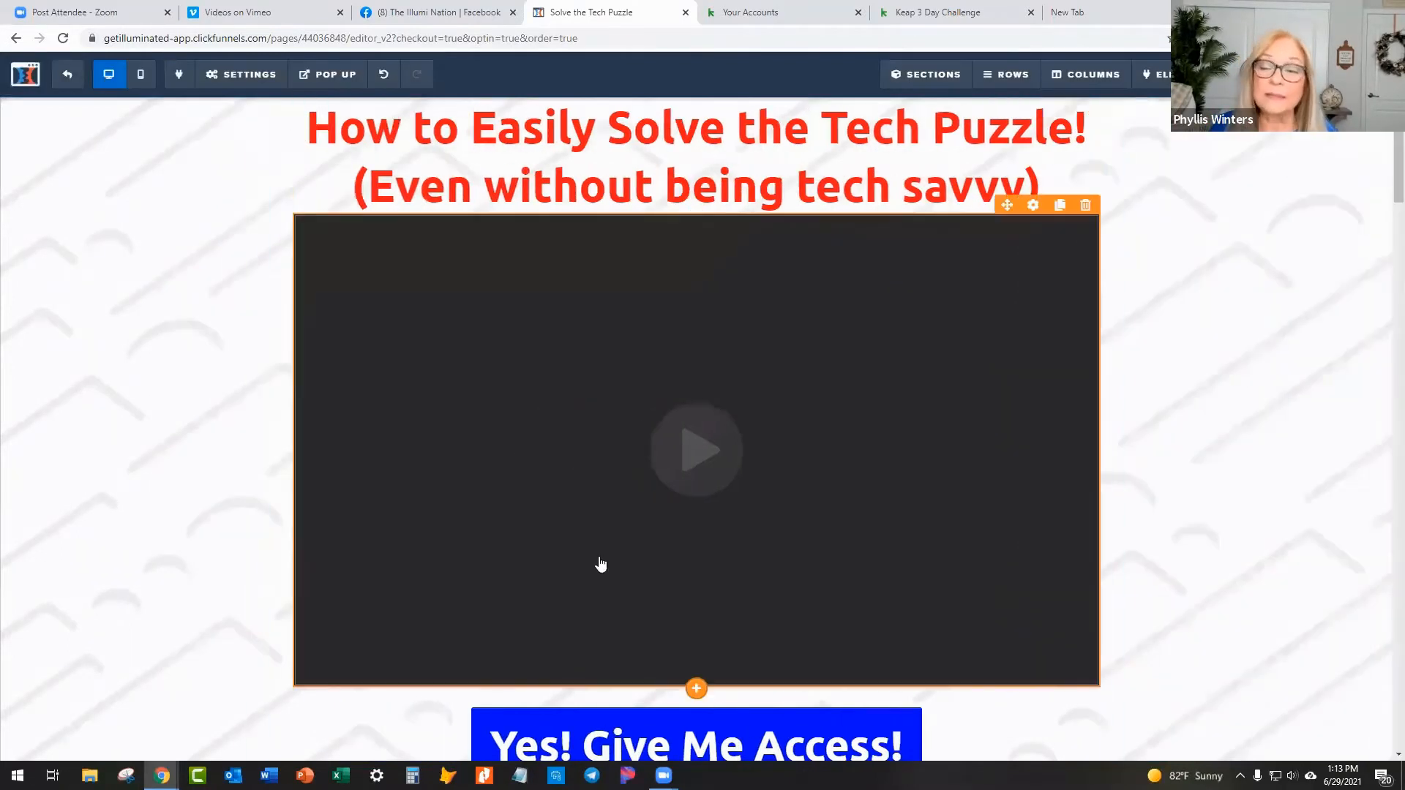
# Step: Preview the order form page to check the embedded video, close the preview, and glance back at the Vimeo folder
pyautogui.click(1350, 74)
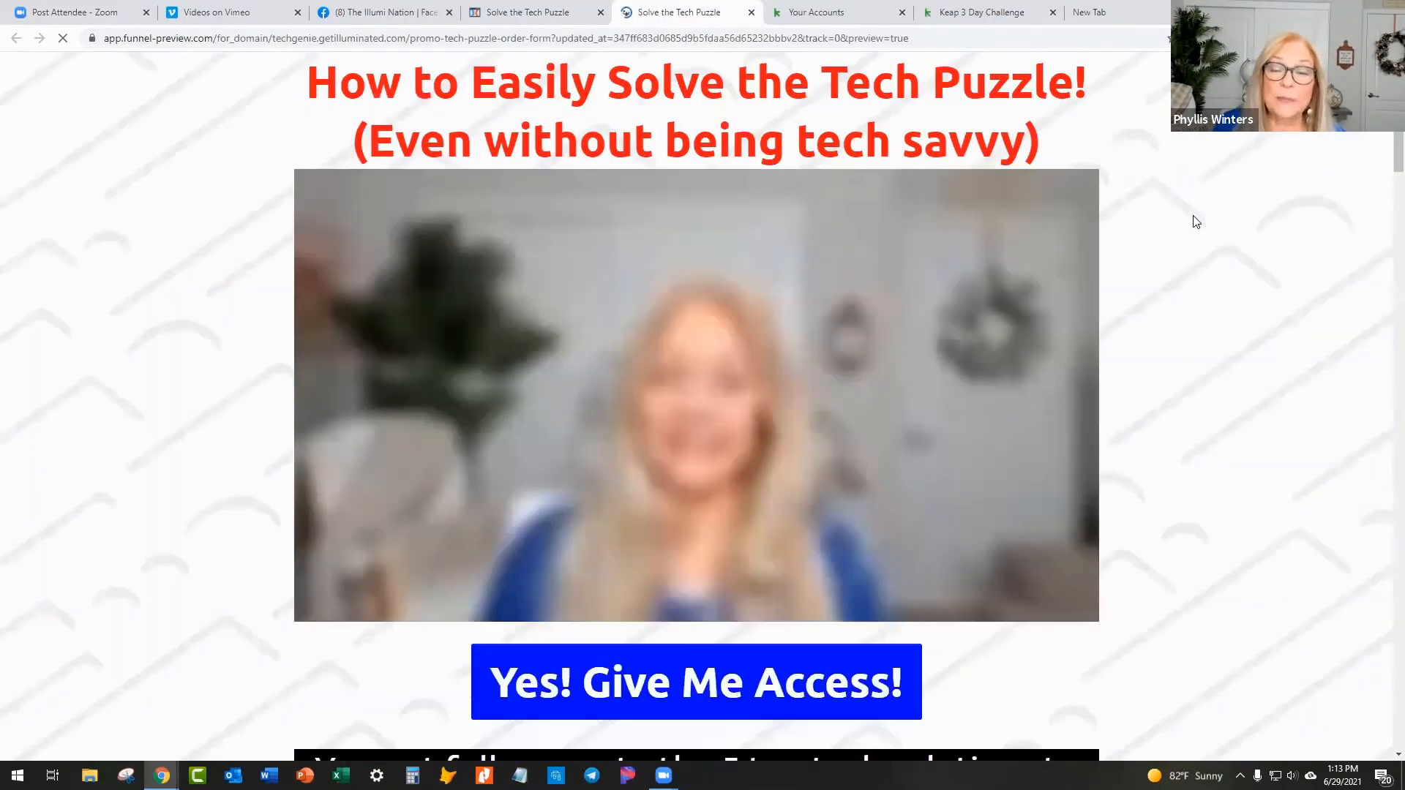
pyautogui.click(749, 13)
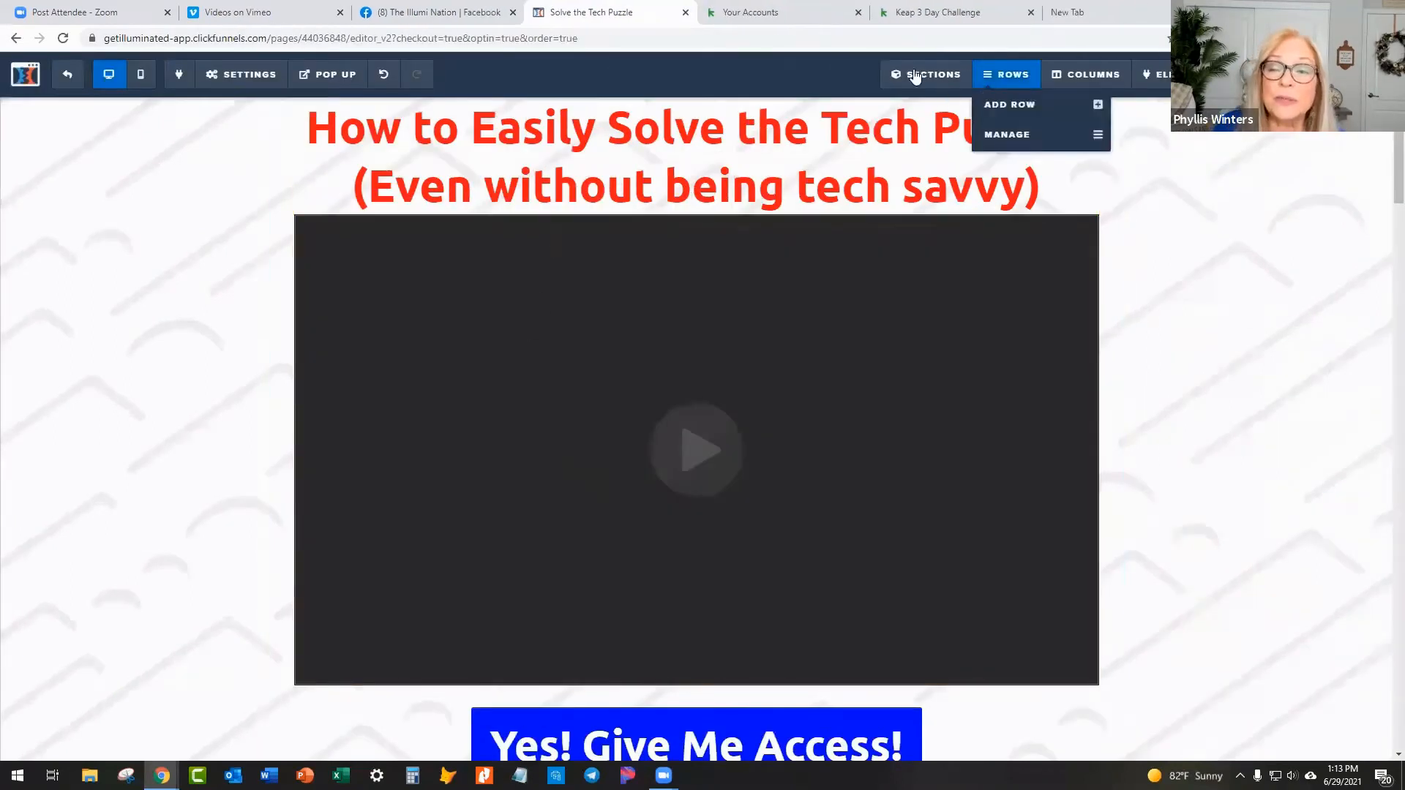
pyautogui.click(261, 12)
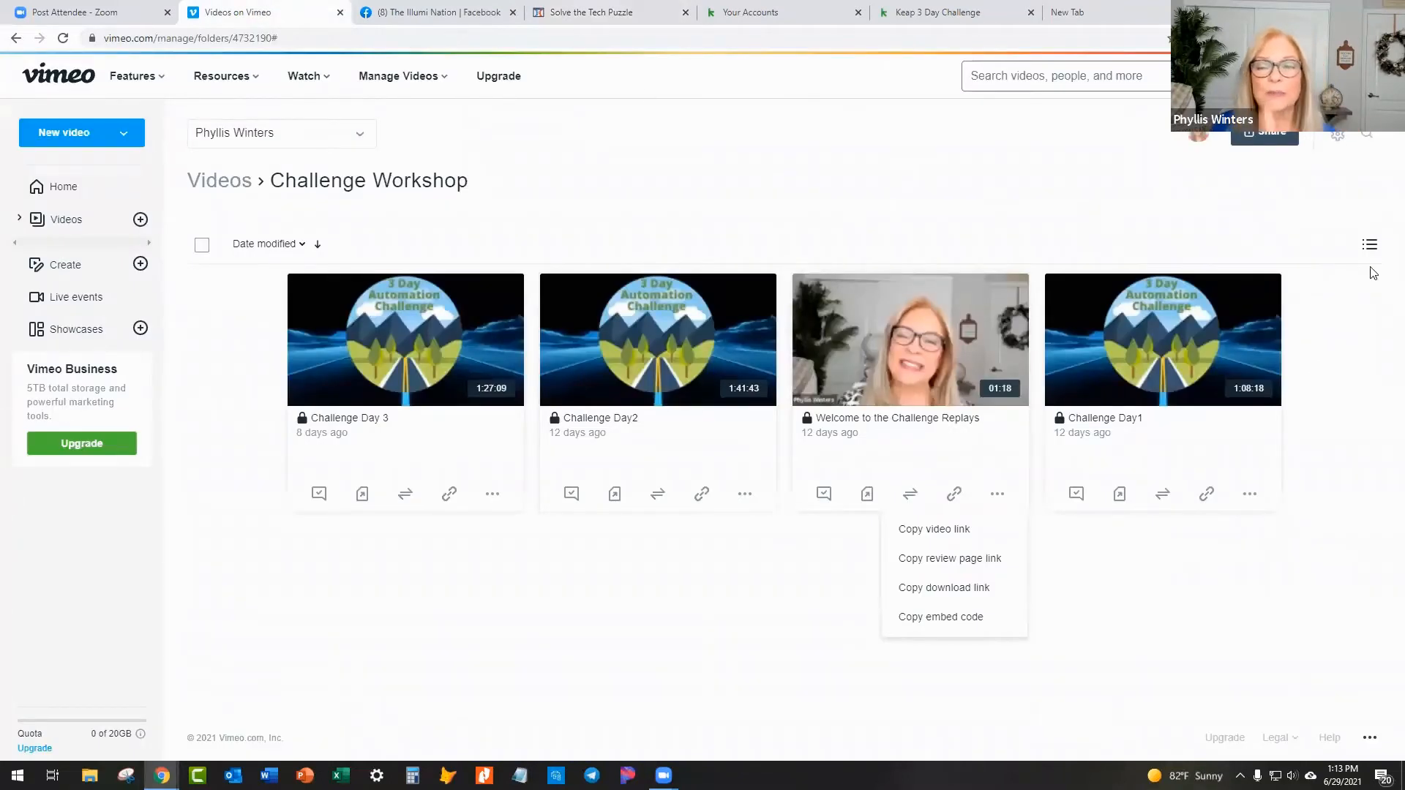
pyautogui.click(586, 13)
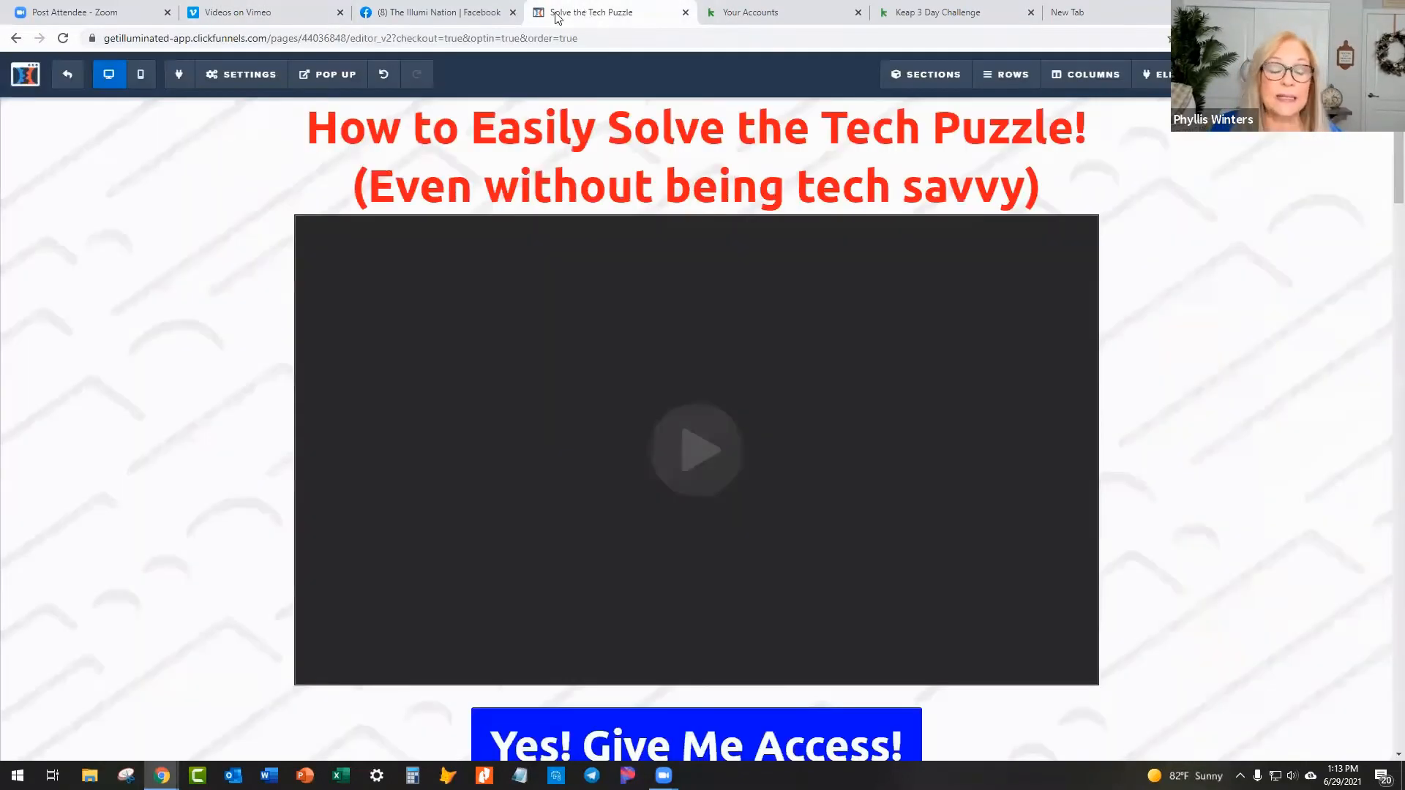
# Step: Leave the page editor and open the Bring Me Your Problem Consult Funnel from the funnels list
pyautogui.click(65, 77)
pyautogui.click(768, 120)
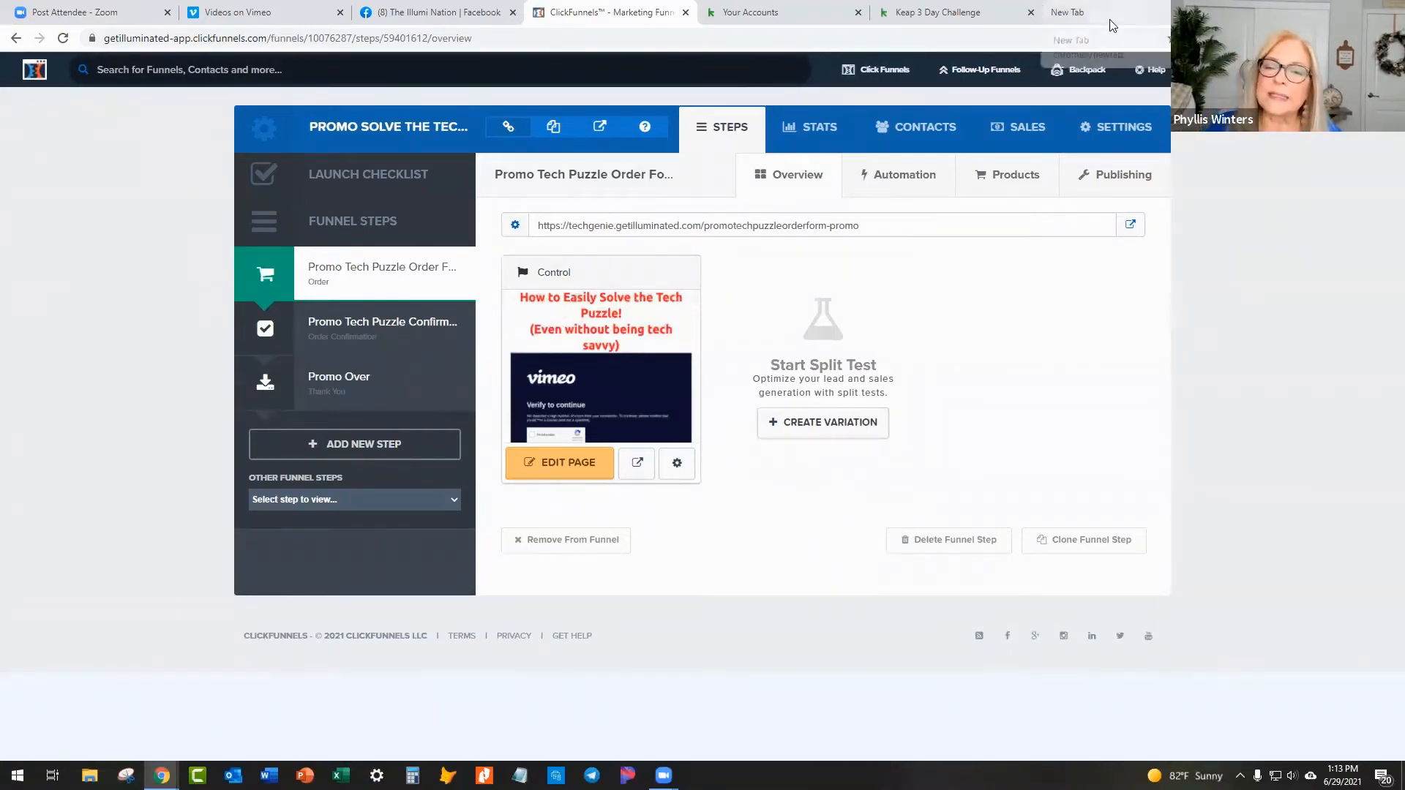
pyautogui.moveTo(882, 69)
pyautogui.click(870, 103)
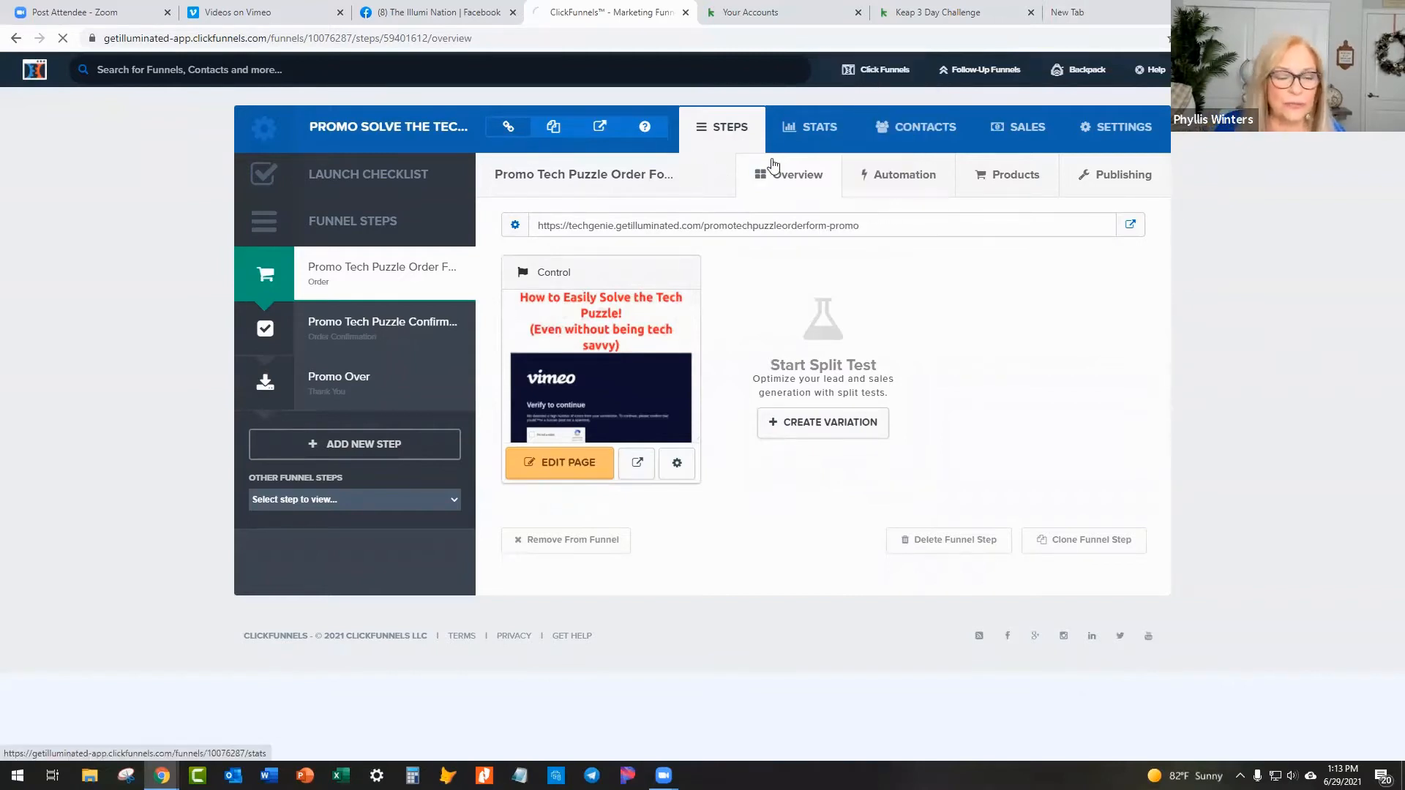
pyautogui.scroll(-5, 496, 395)
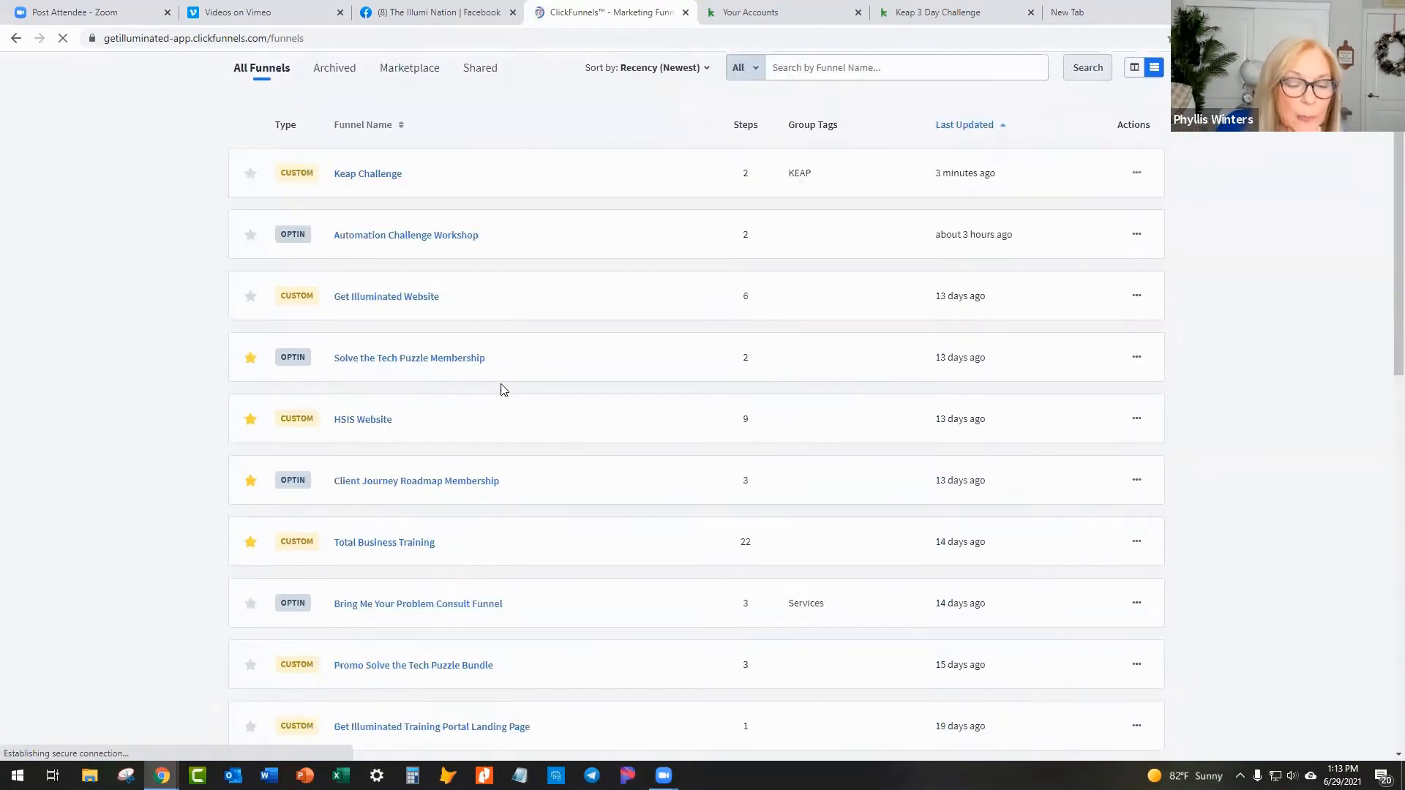
pyautogui.click(402, 373)
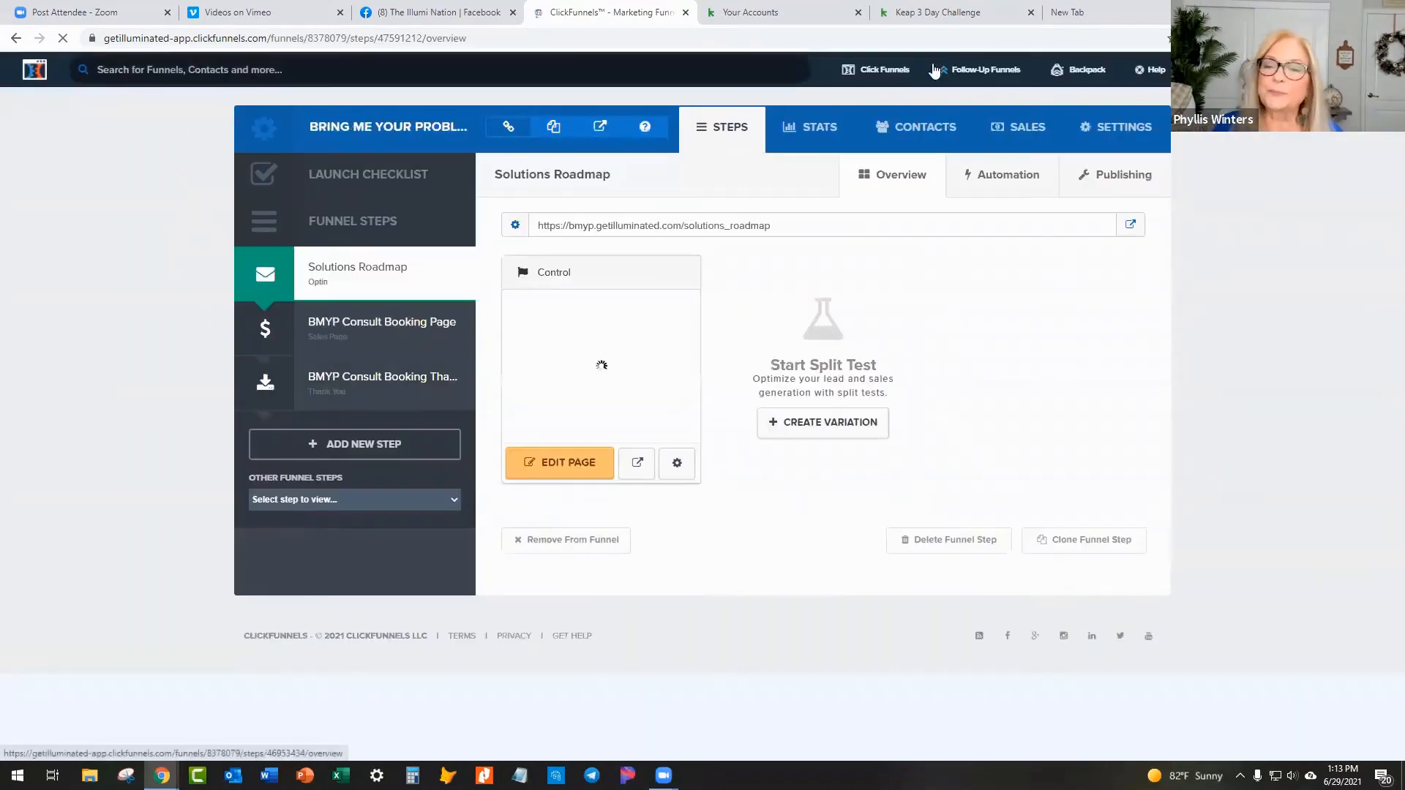
# Step: Open the funnel's BMYP Consult Booking Page for editing
pyautogui.moveTo(999, 69)
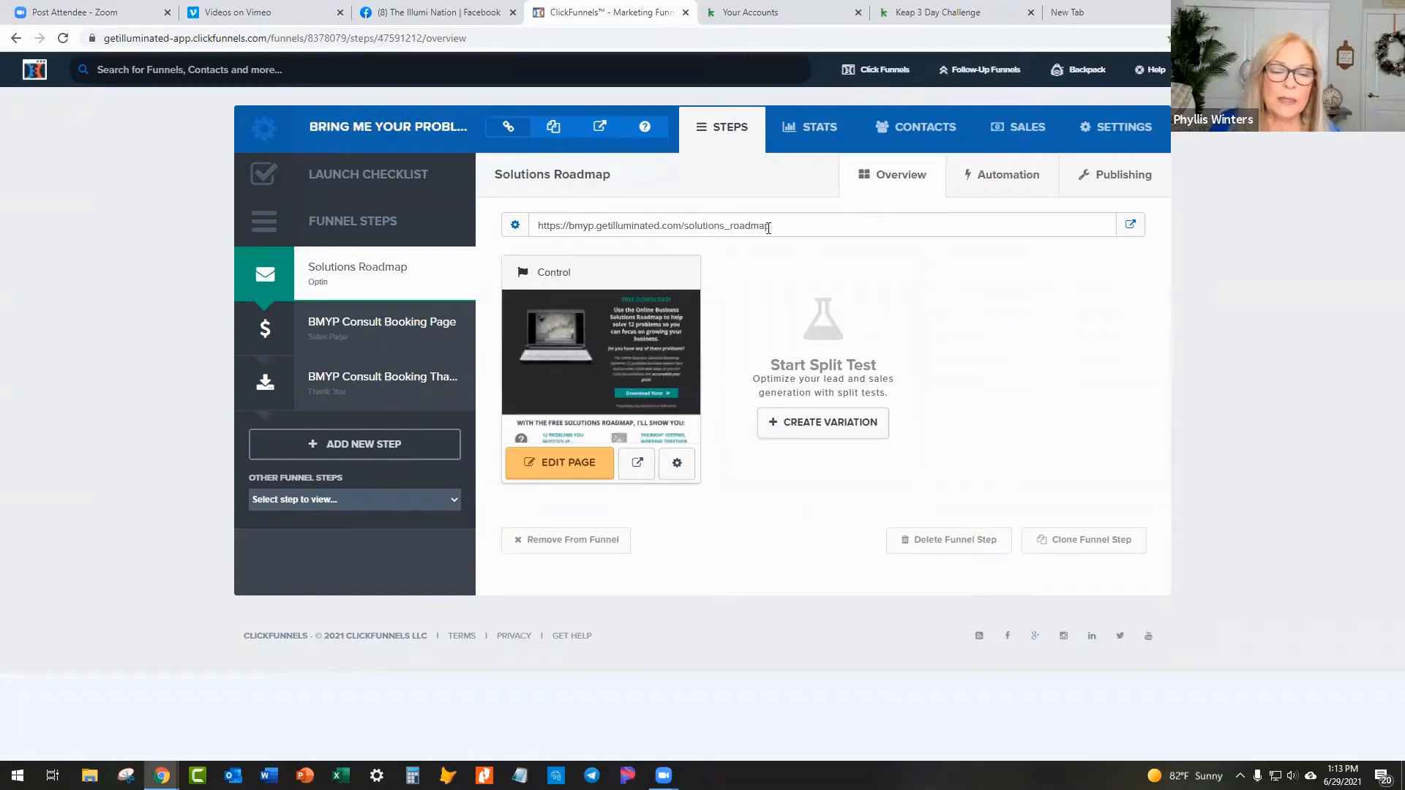
pyautogui.click(381, 324)
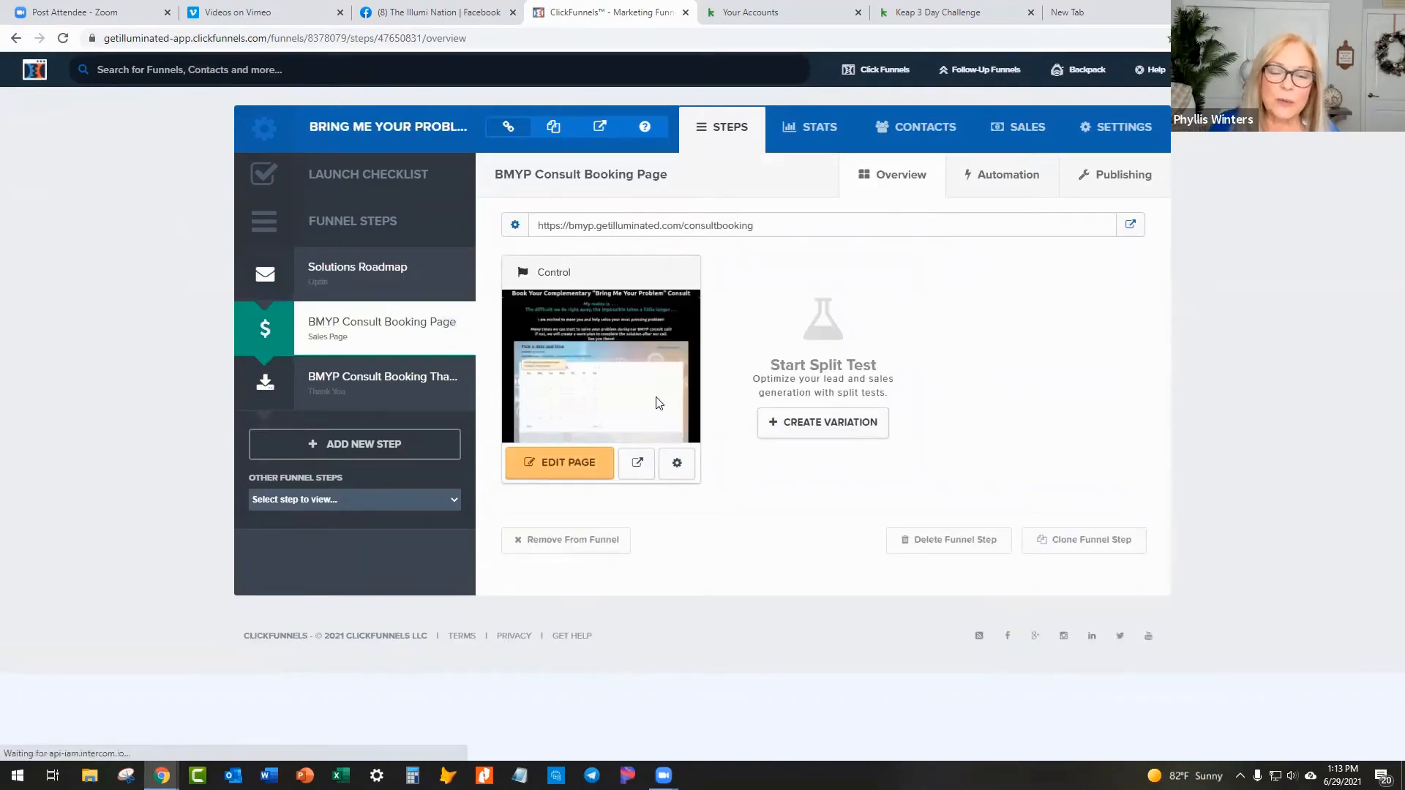
pyautogui.click(562, 463)
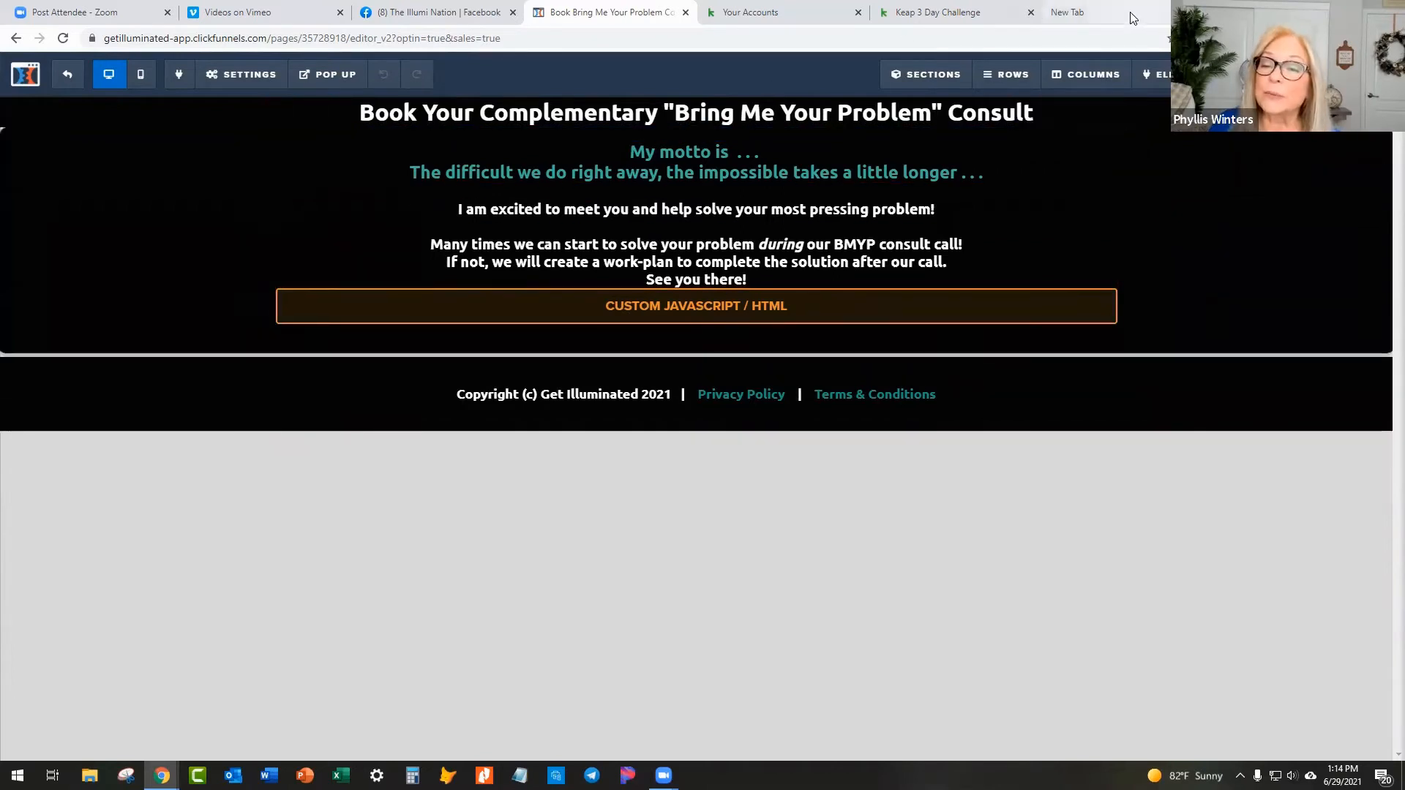
# Step: Switch to the spare browser tab, go to scheduleonce.com, and sign in to OnceHub
pyautogui.click(1067, 12)
pyautogui.write('scheduleonce.com')
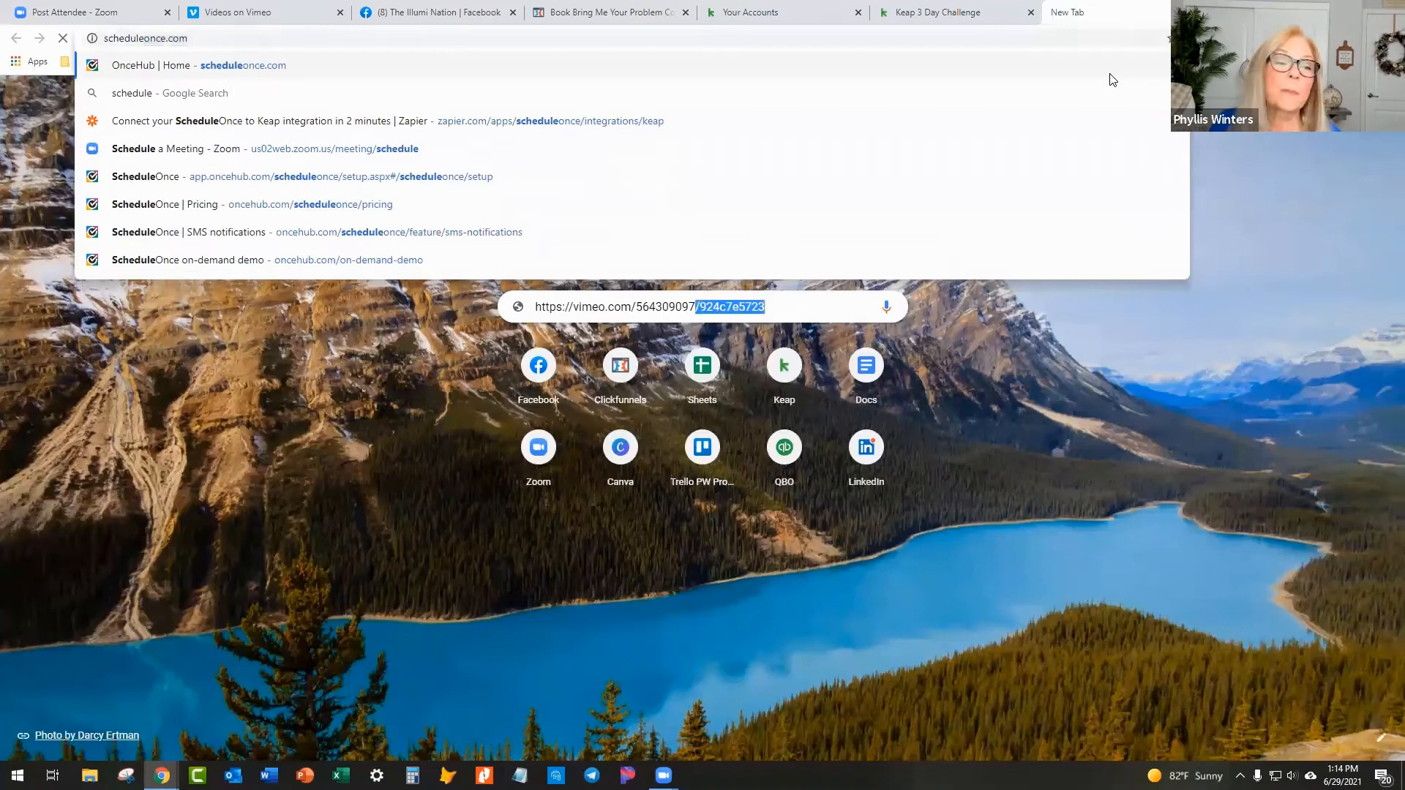
pyautogui.press('Return')
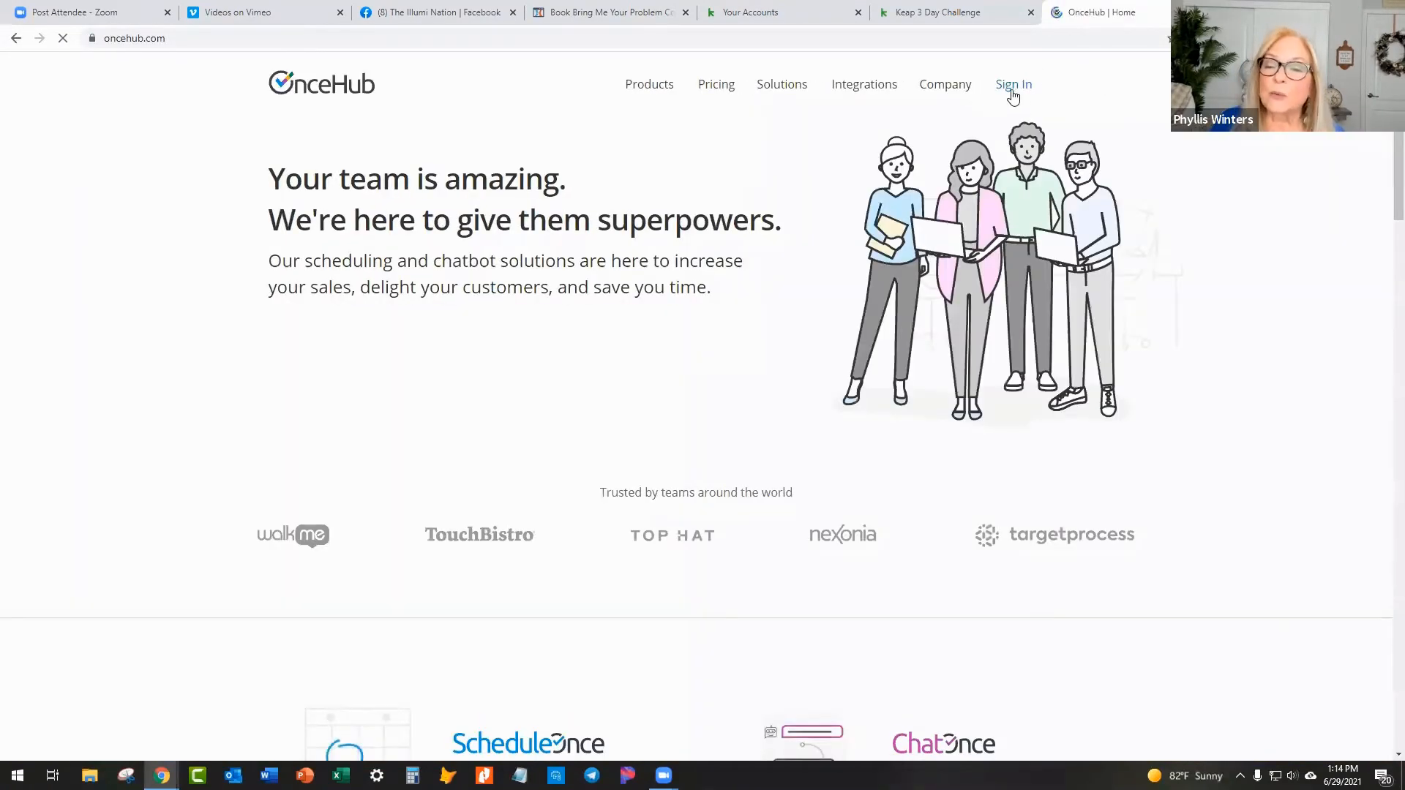
pyautogui.click(1013, 86)
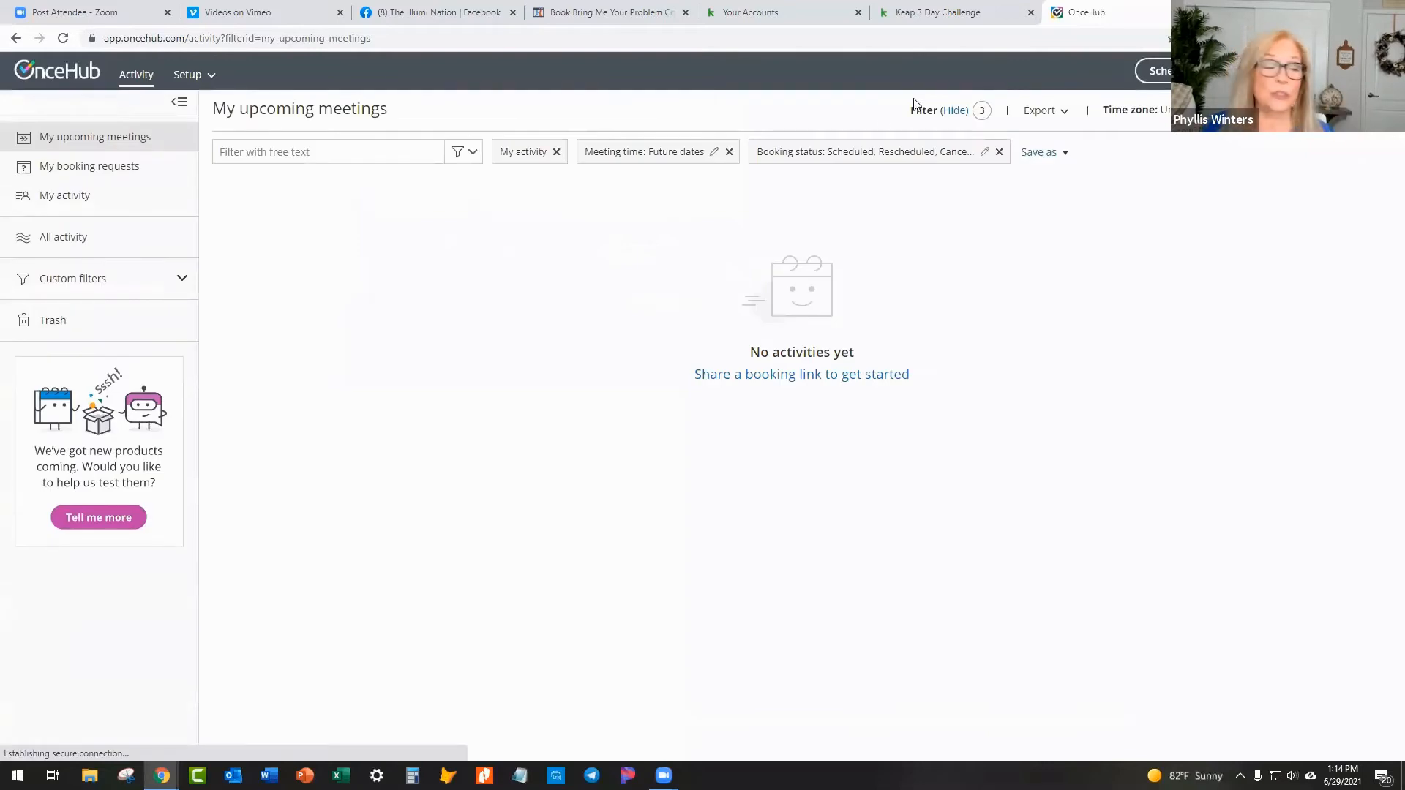
# Step: Open the BMYP Consult booking page in the ScheduleOnce setup, view its public booking link, and close that view
pyautogui.click(190, 74)
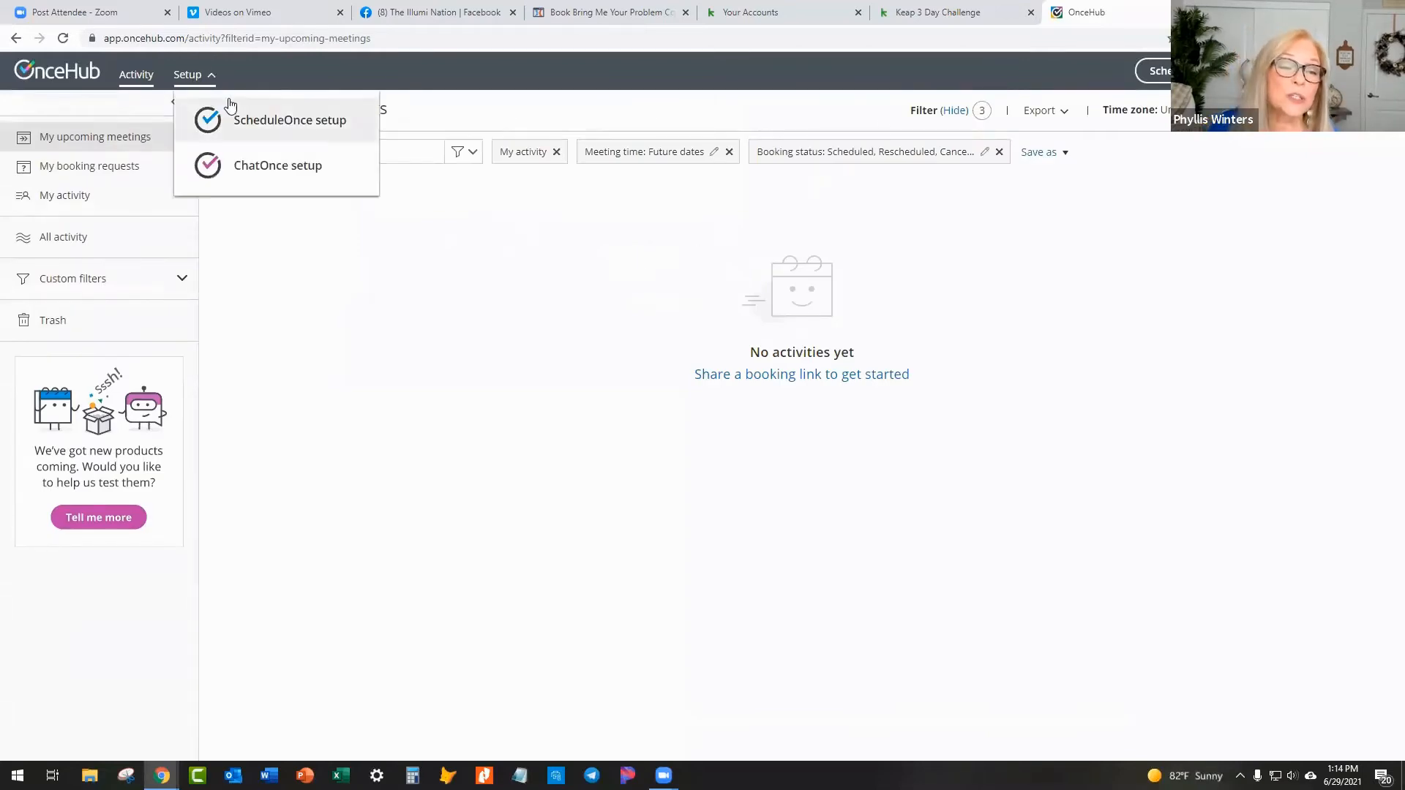
pyautogui.click(282, 121)
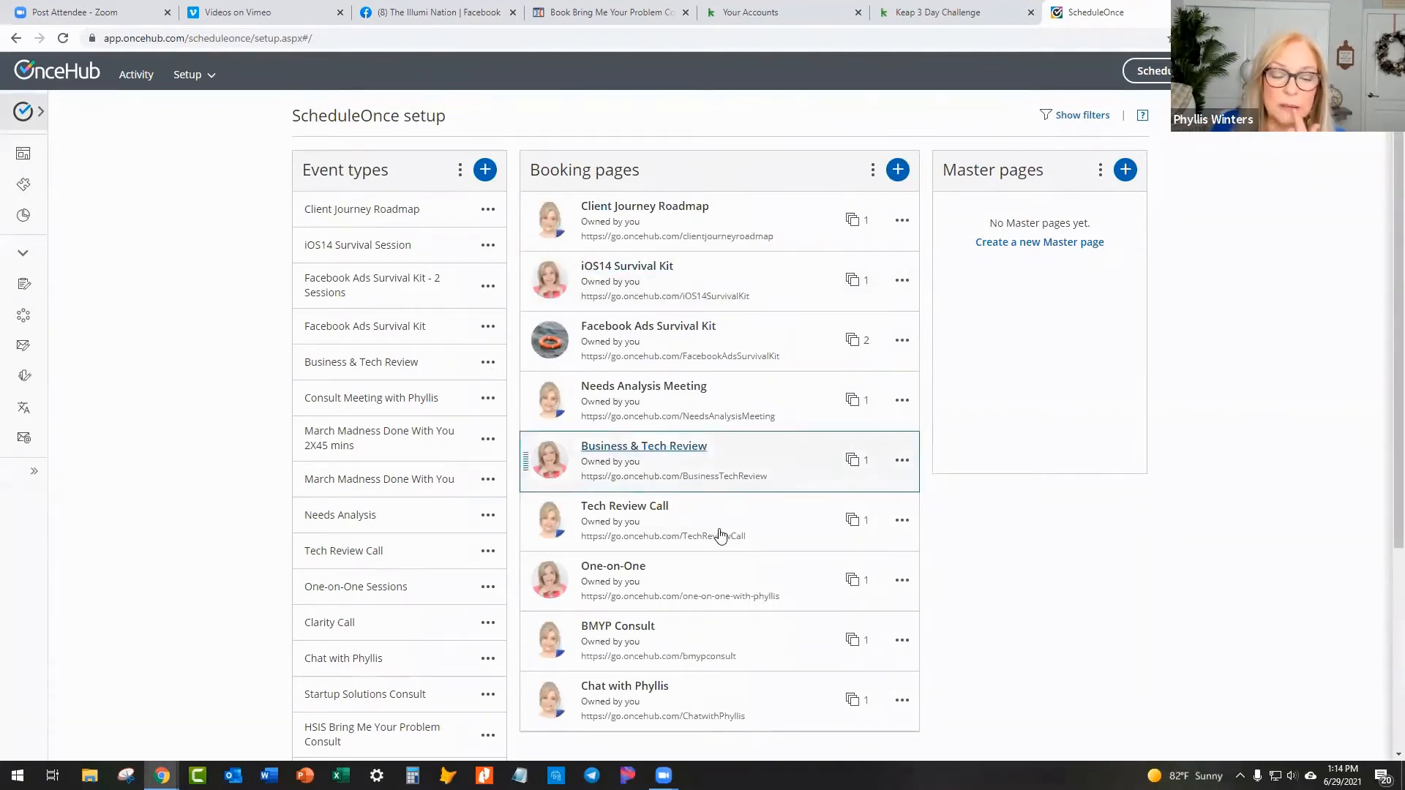
pyautogui.click(624, 628)
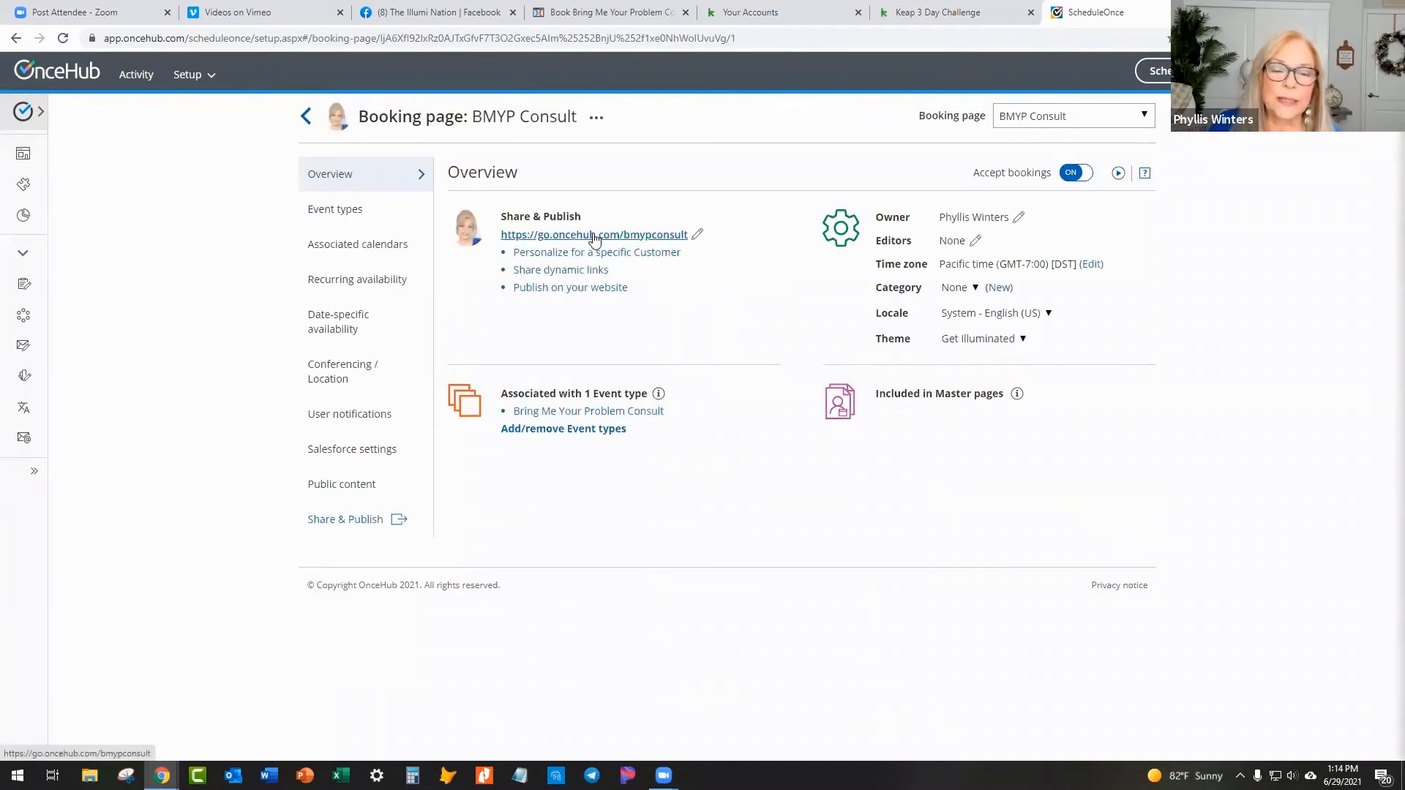
pyautogui.click(596, 236)
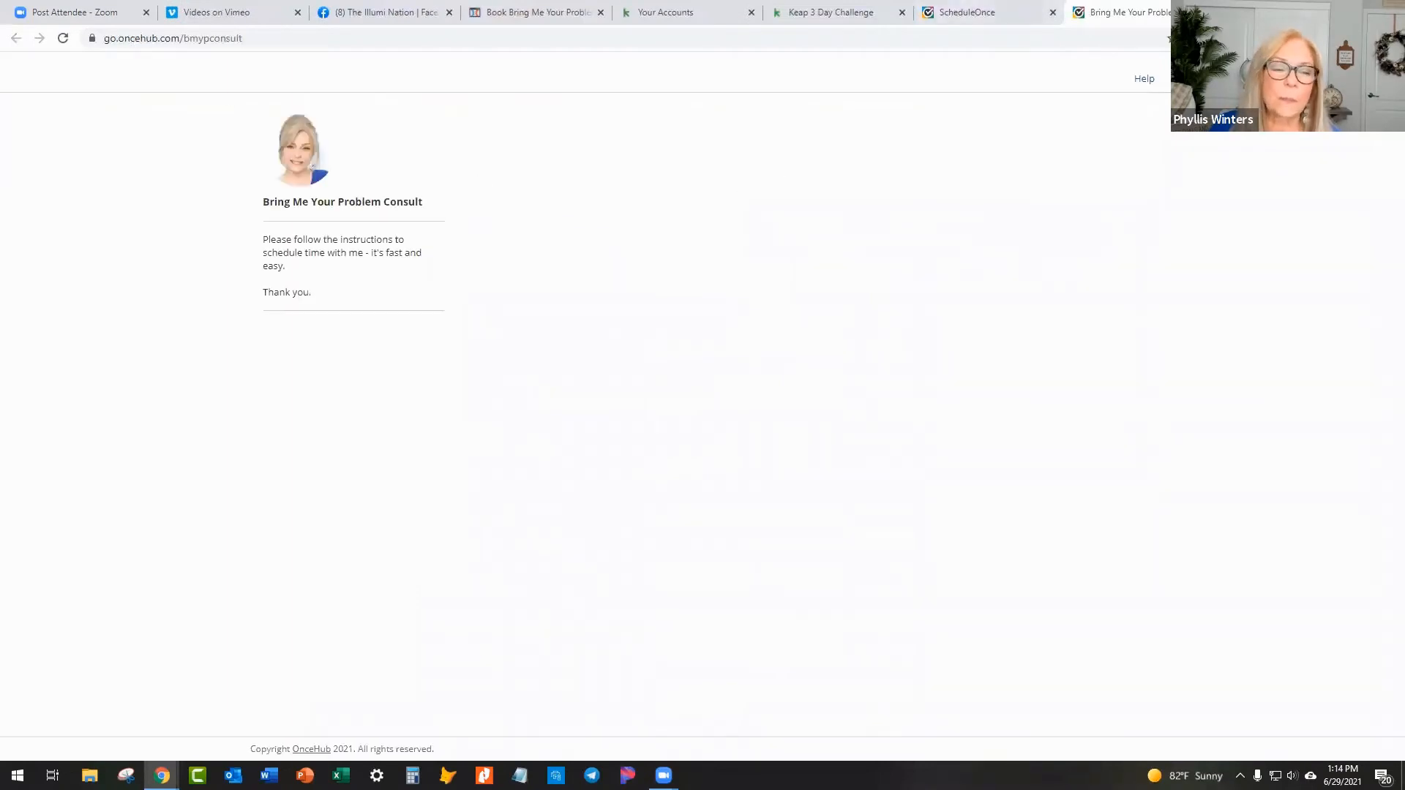
pyautogui.hotkey('ctrl', 'w')
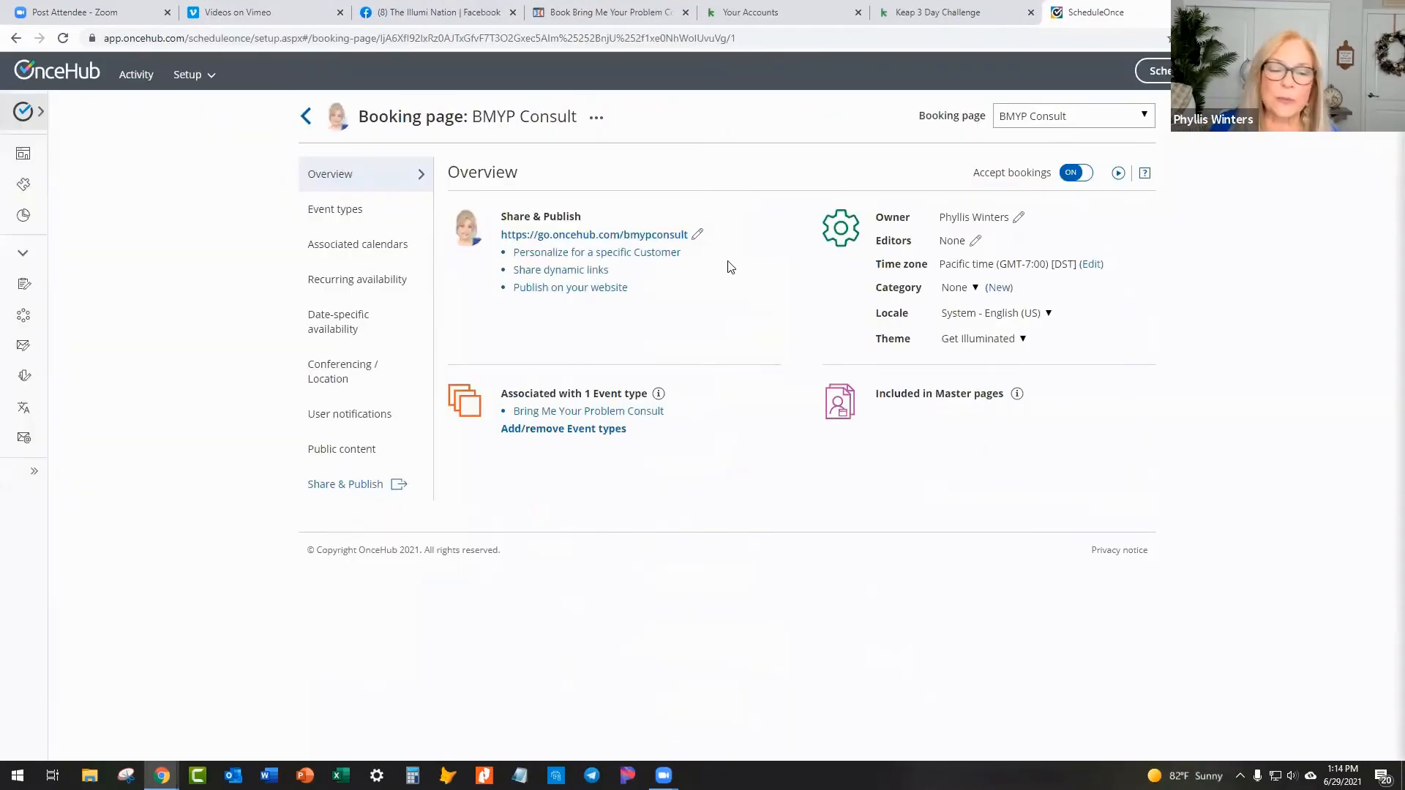
# Step: Open the website publishing options for the BMYP Consult booking page and go to its embed code
pyautogui.click(571, 290)
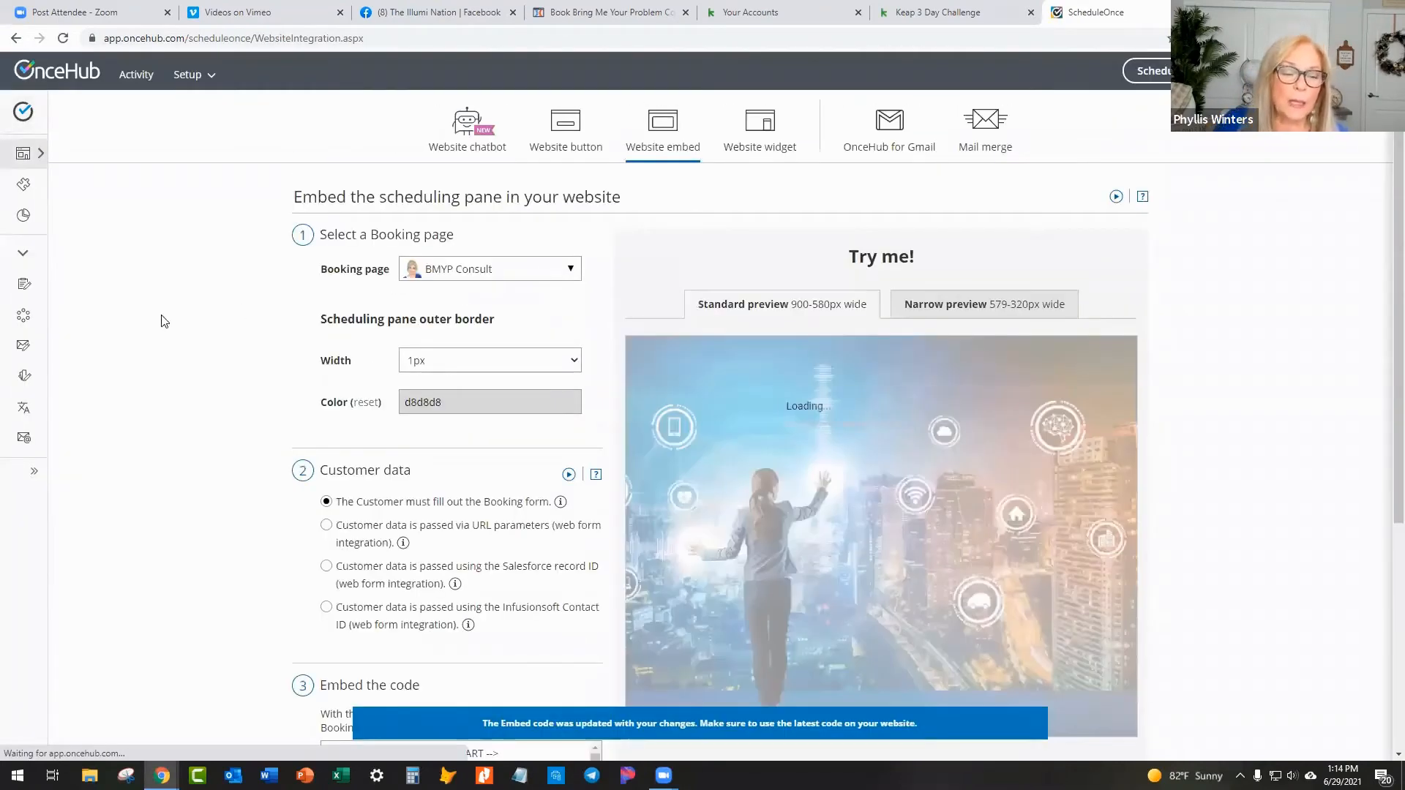
pyautogui.scroll(-2, 164, 318)
pyautogui.scroll(-2, 167, 319)
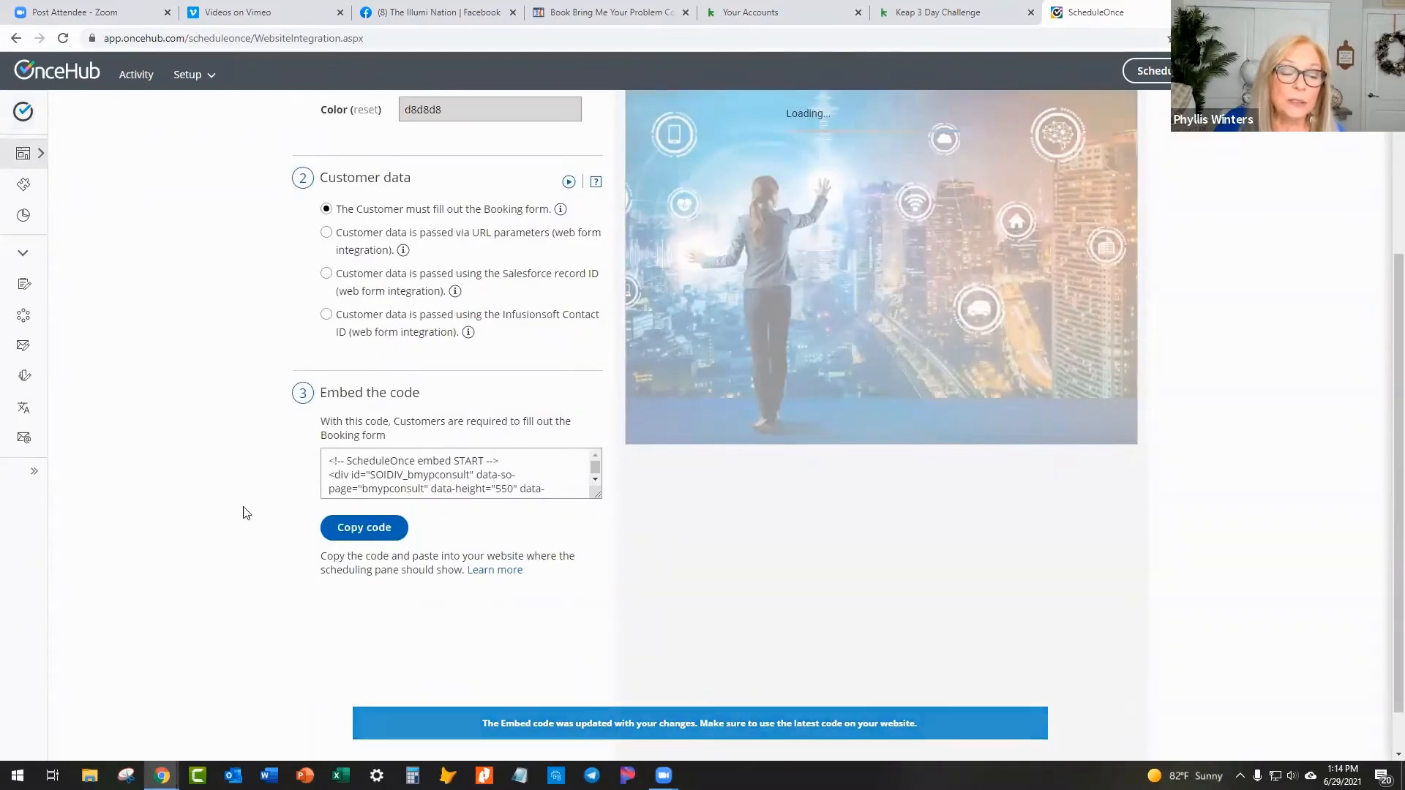
# Step: Copy the BMYP Consult embed code, switch to the ClickFunnels booking page editor, and check the code inside its custom JavaScript/HTML element
pyautogui.click(366, 530)
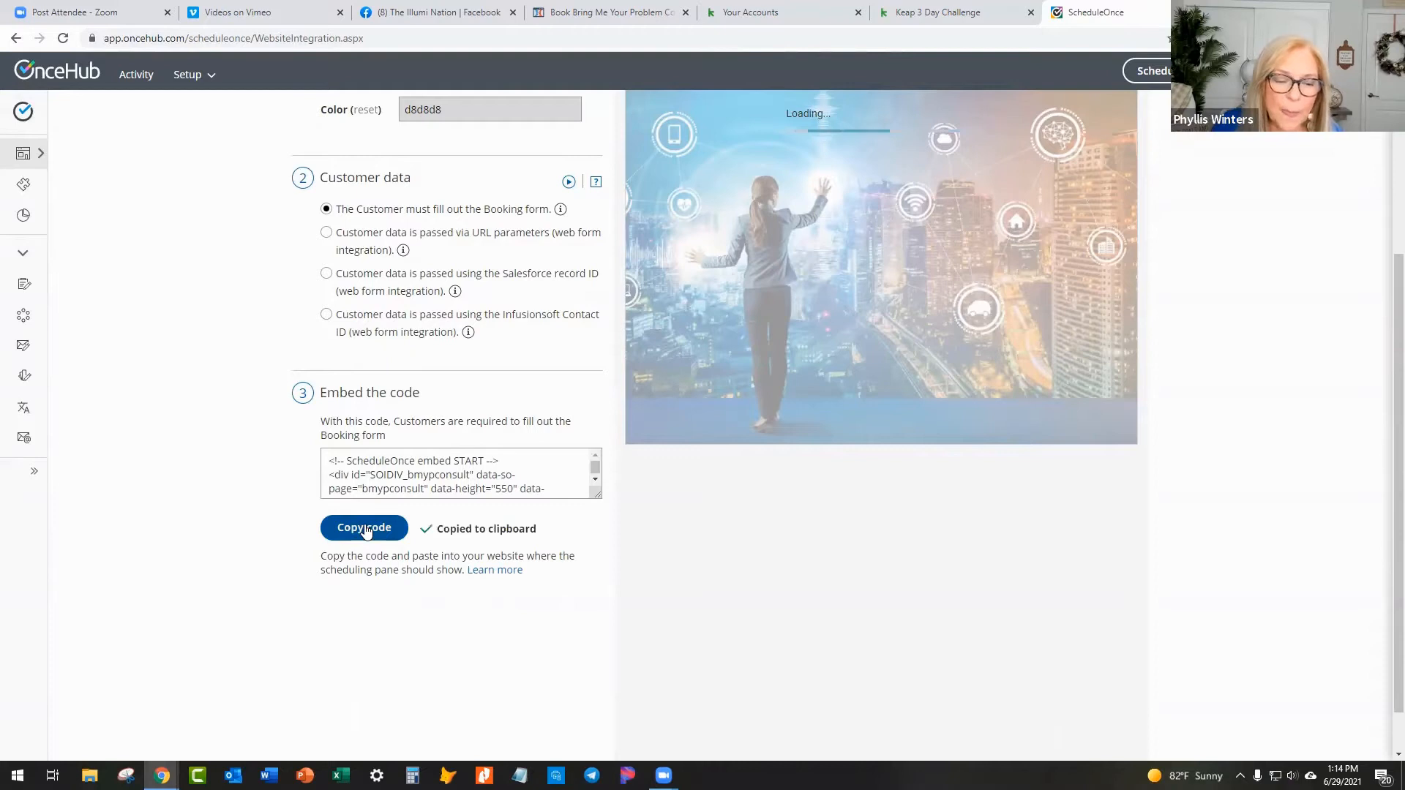
pyautogui.click(623, 15)
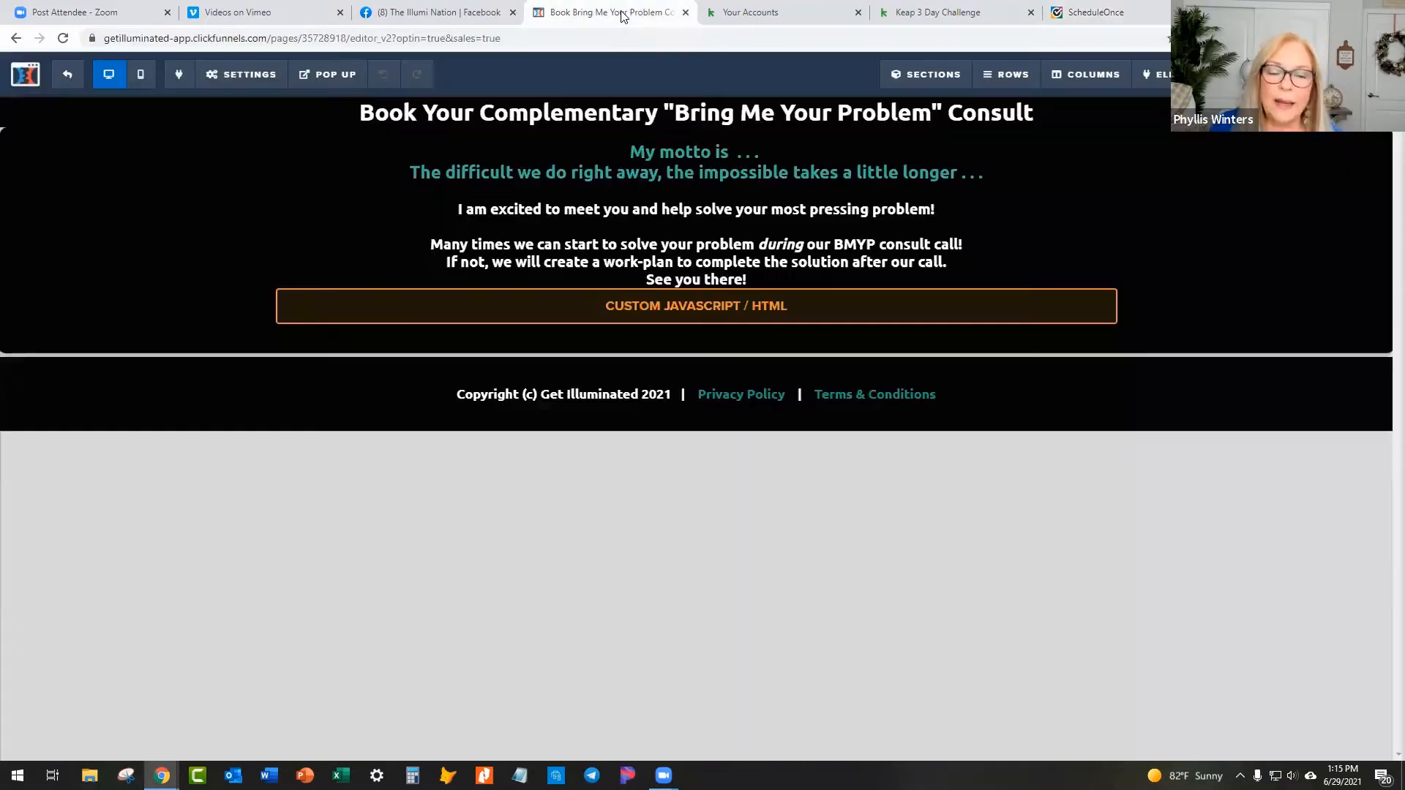
pyautogui.click(714, 309)
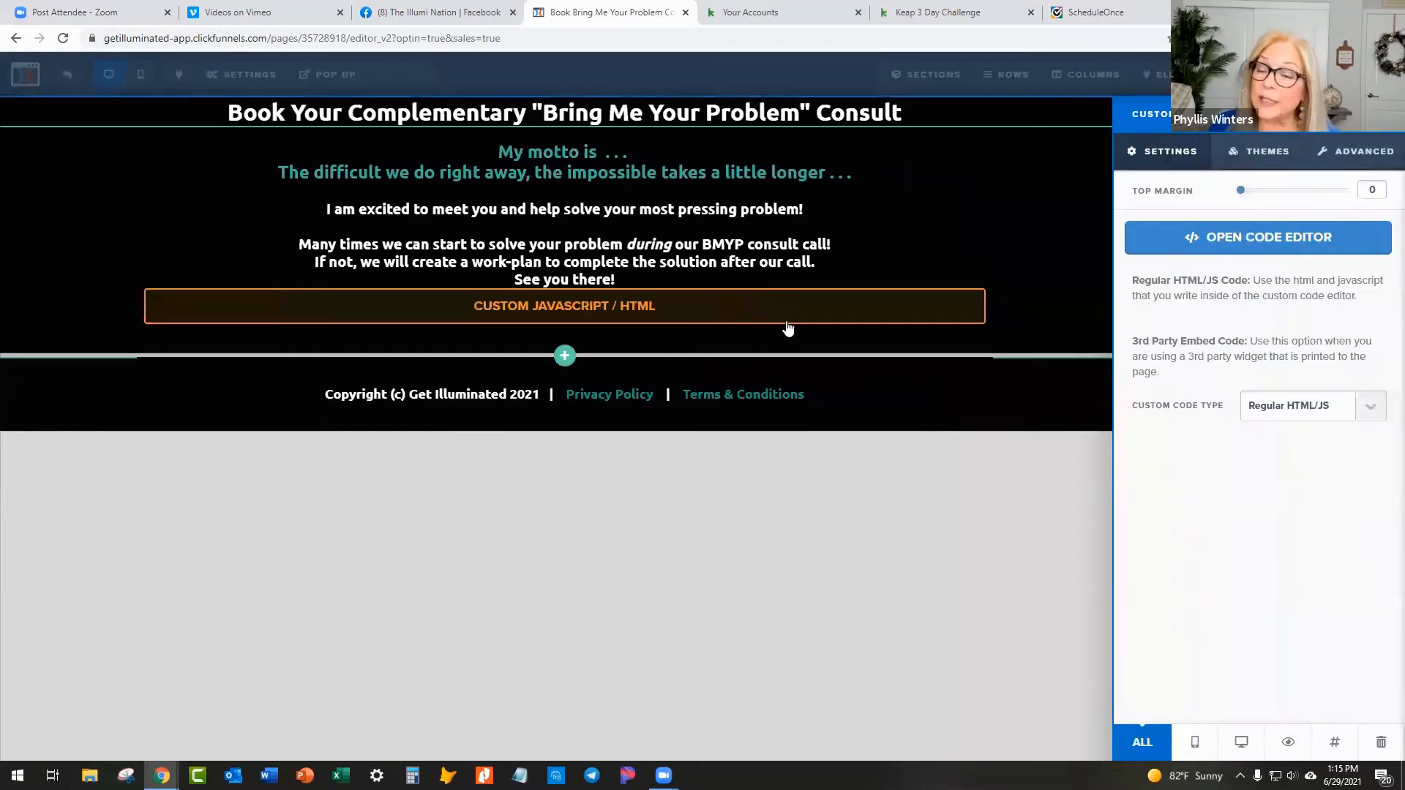
pyautogui.click(1273, 239)
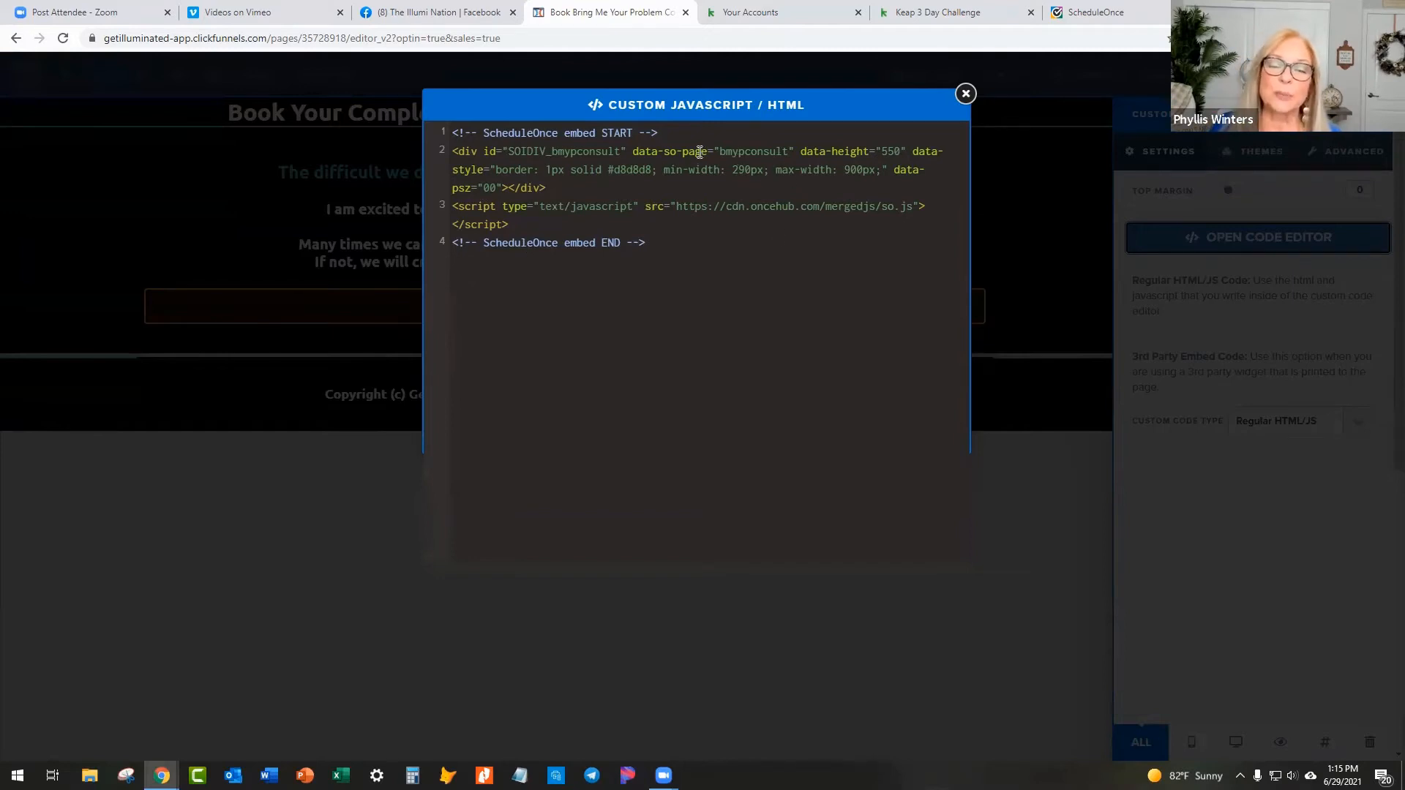
pyautogui.click(965, 94)
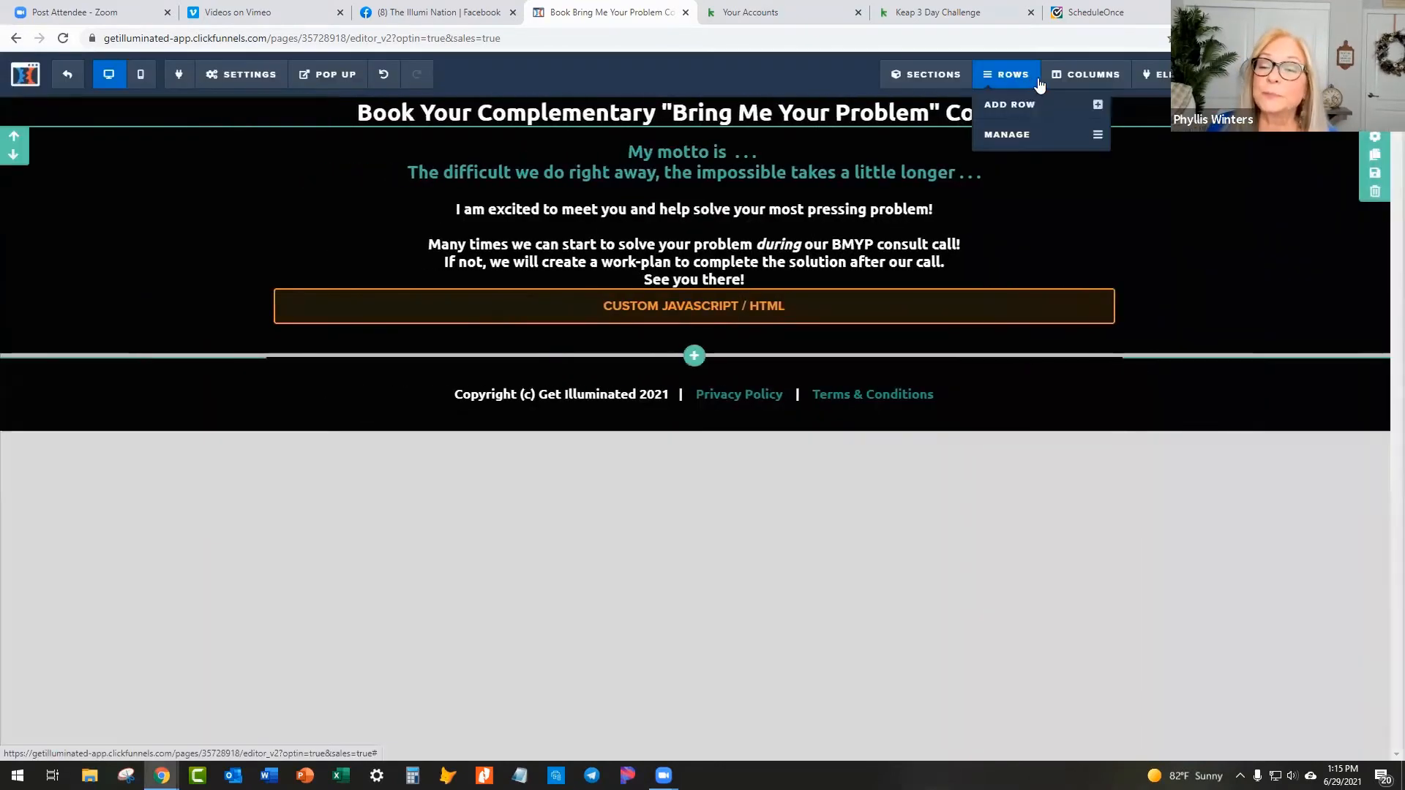
# Step: Preview the ClickFunnels booking page, compare its calendar with the ScheduleOnce scheduling pane, and dismiss the exit pop-up
pyautogui.click(1281, 75)
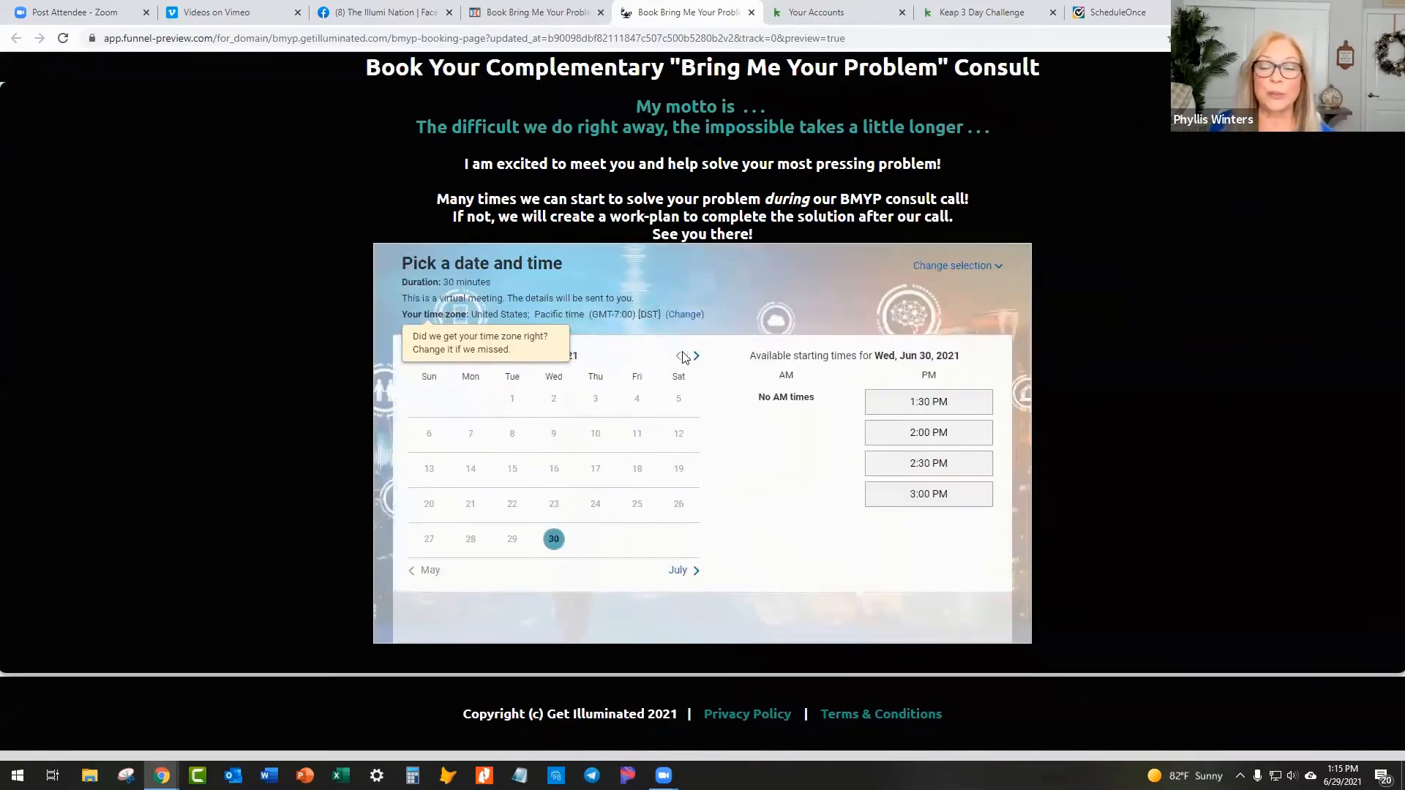
pyautogui.click(1131, 18)
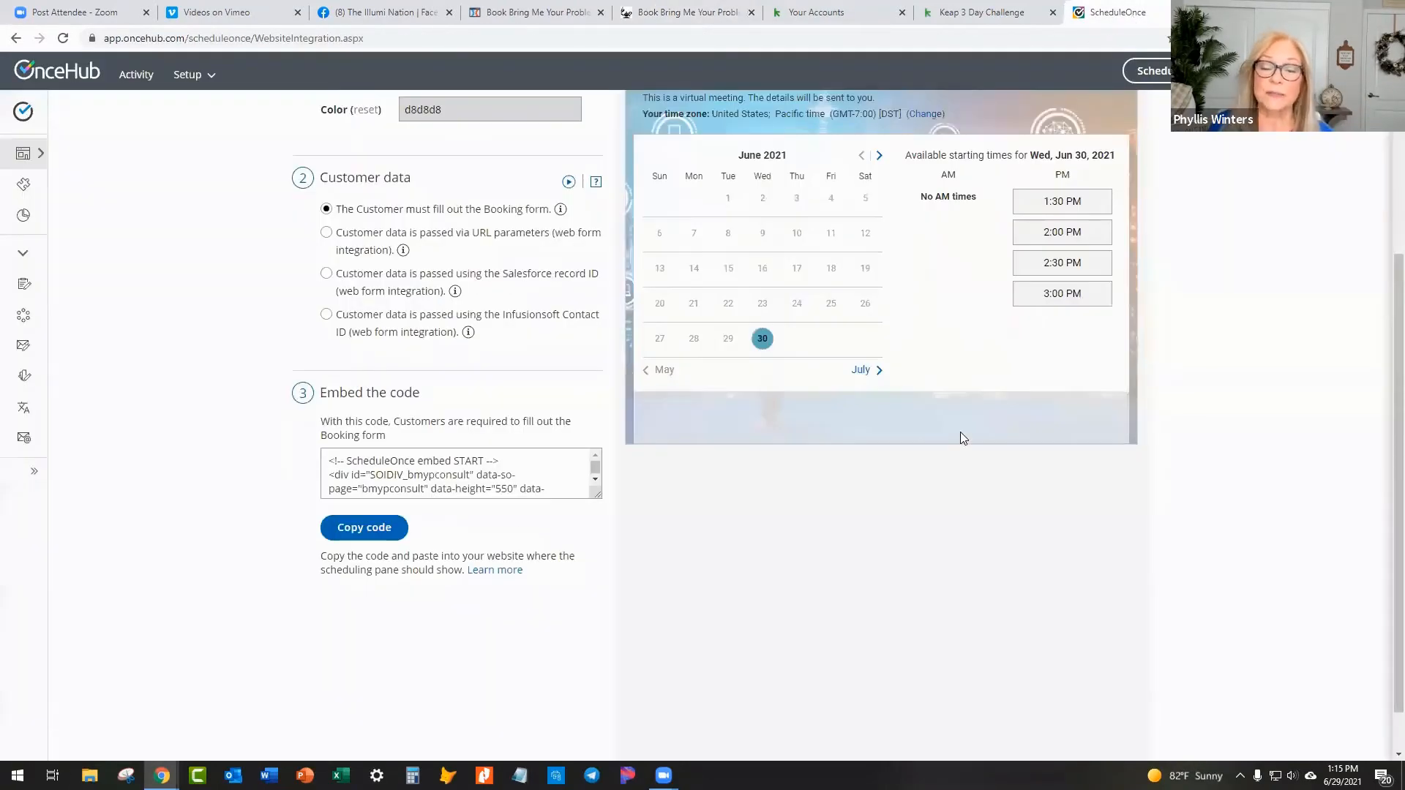
pyautogui.scroll(3, 951, 421)
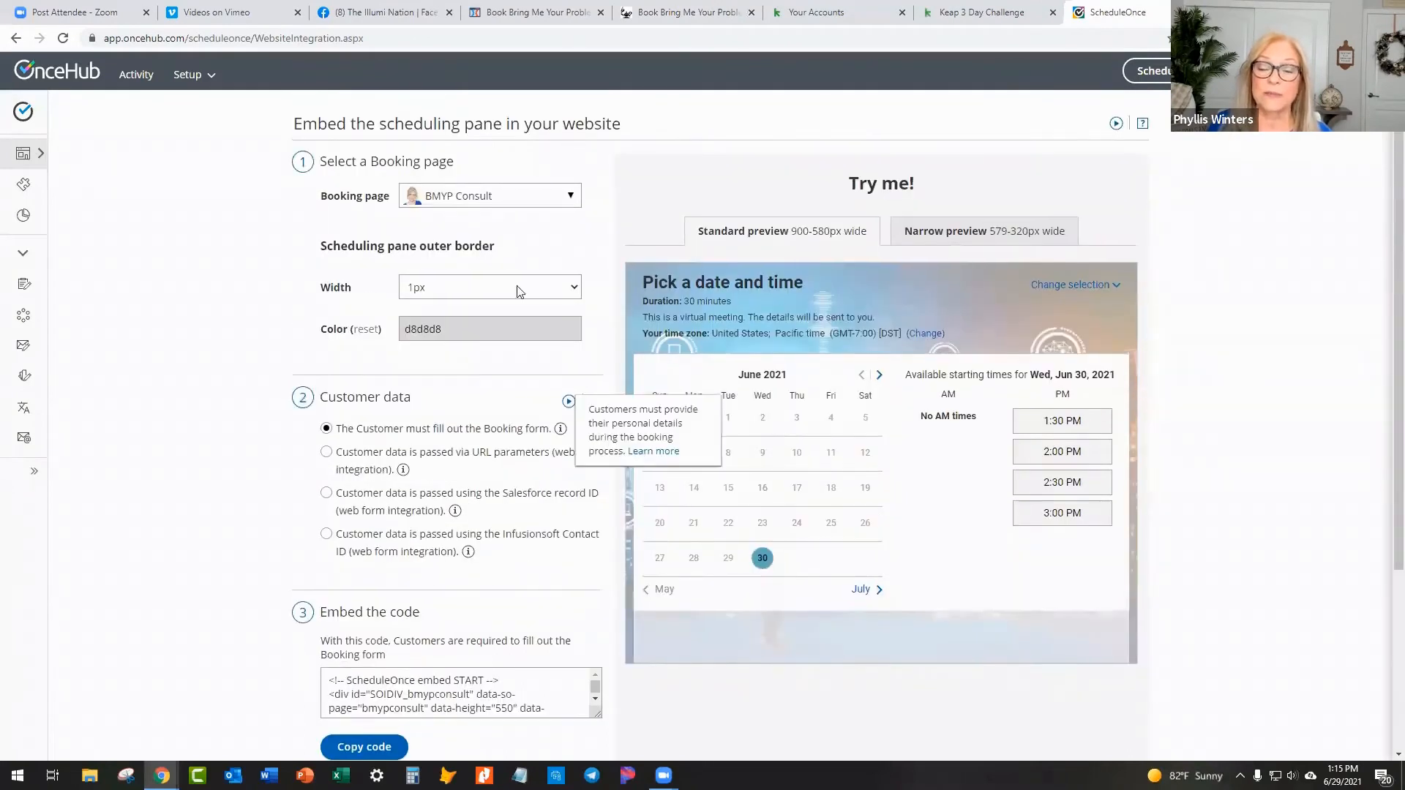
pyautogui.click(659, 11)
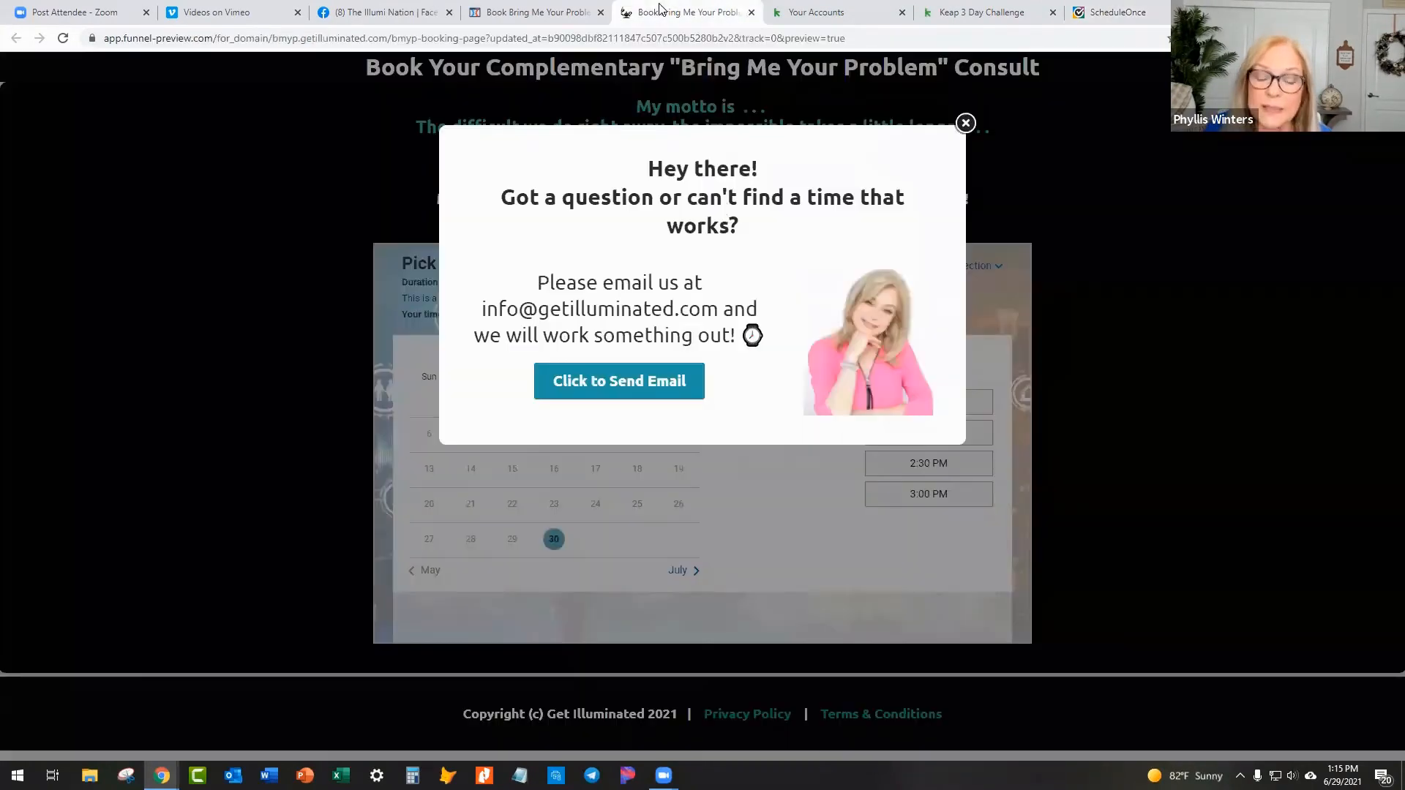
pyautogui.click(965, 123)
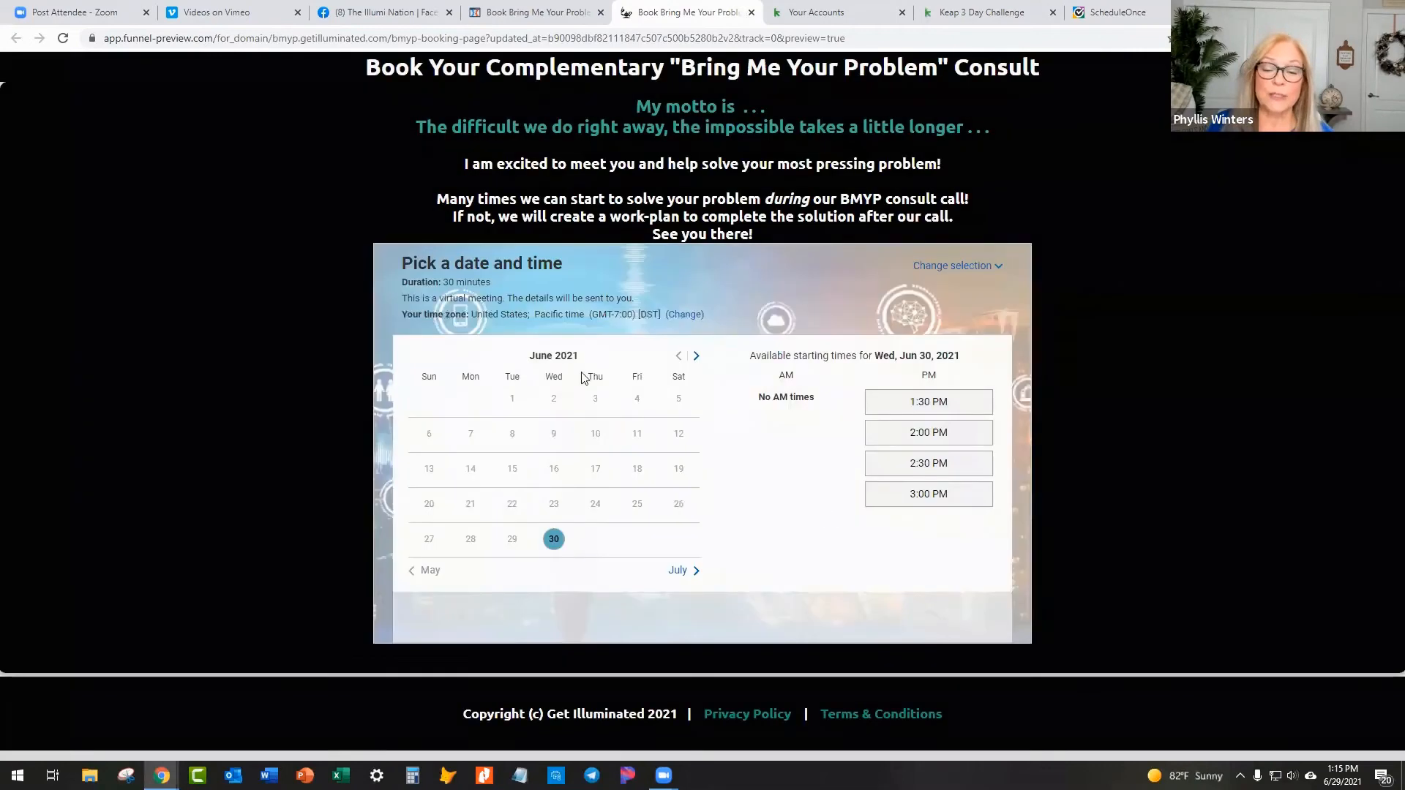
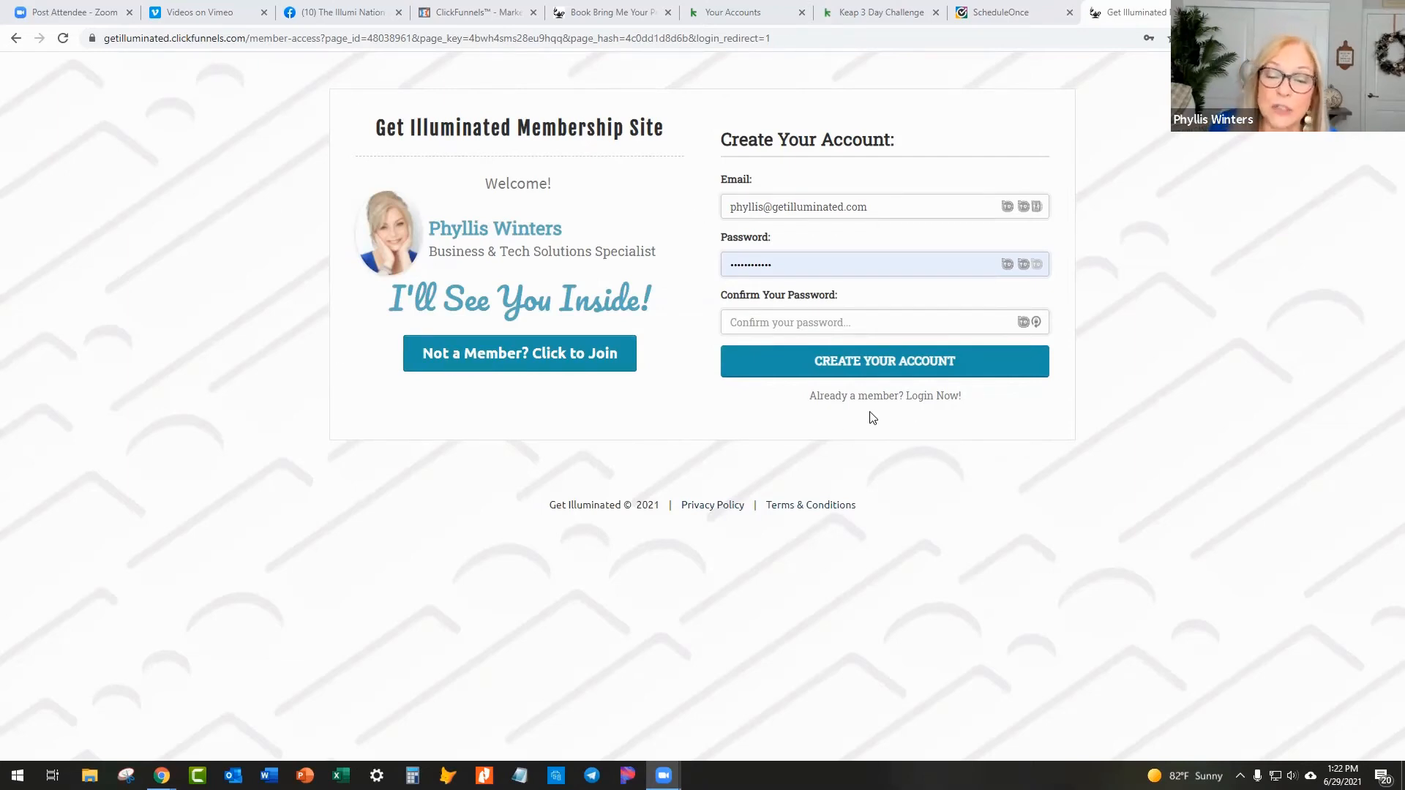
# Step: Log in to the Get Illuminated membership site as an existing member and peek into the First Step and Define the Business modules
pyautogui.click(856, 397)
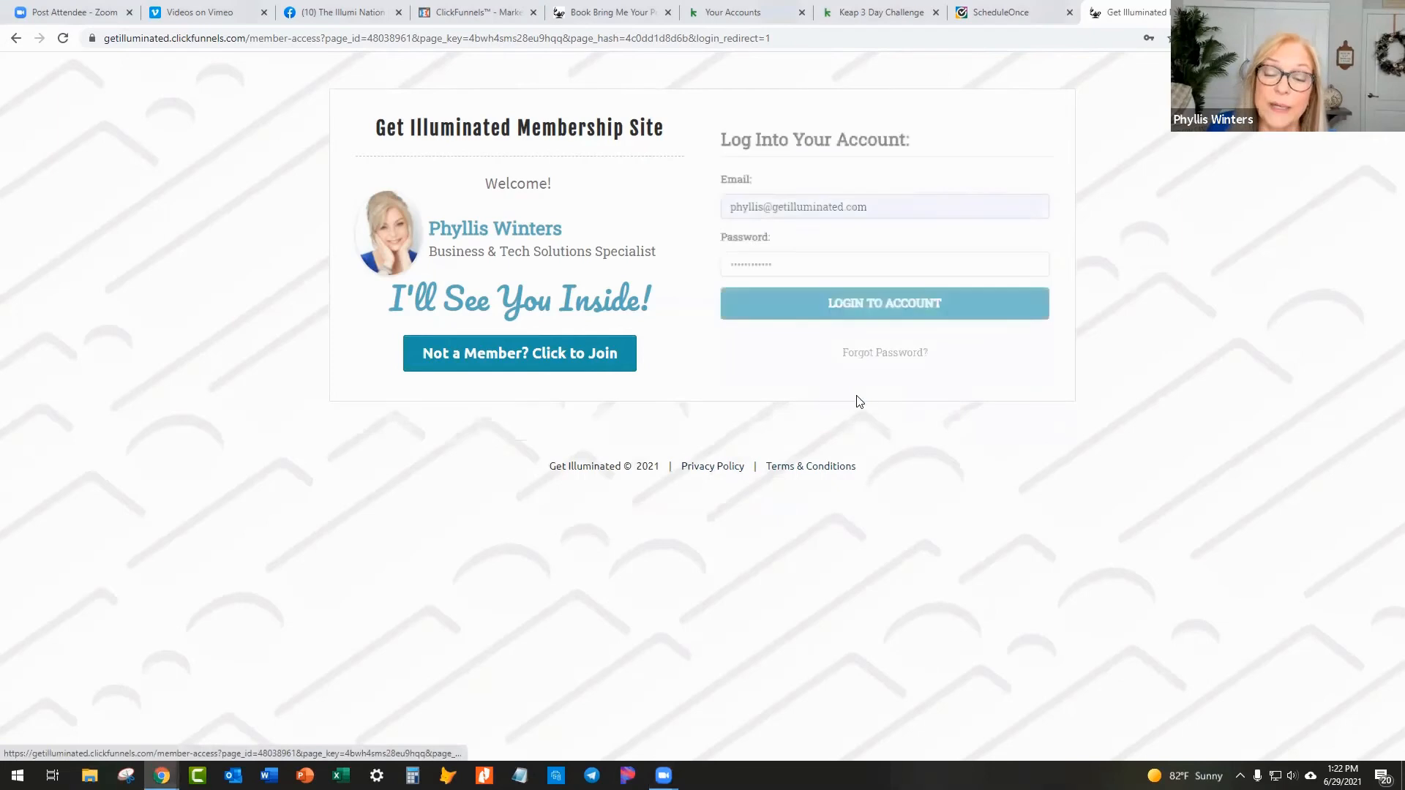
pyautogui.click(891, 306)
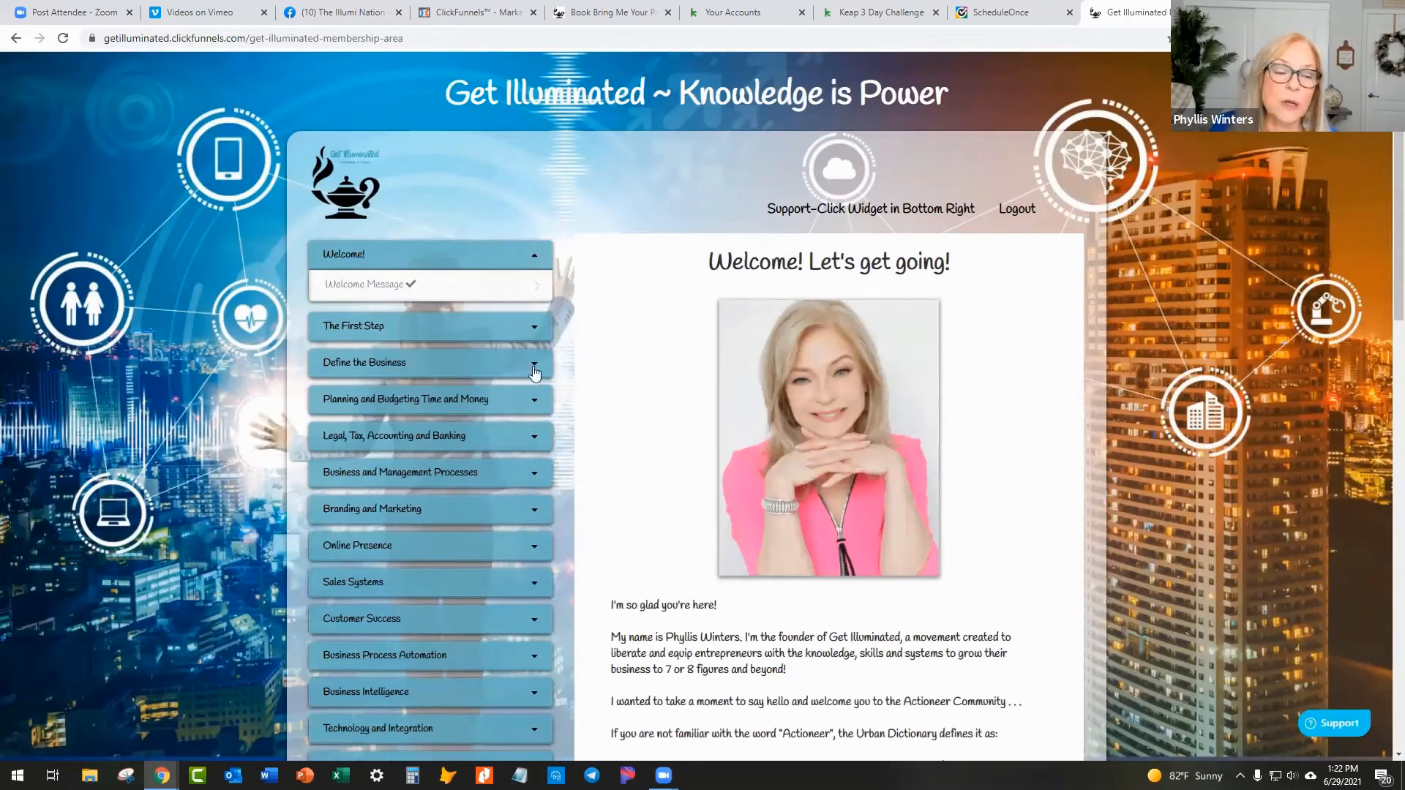
pyautogui.click(534, 327)
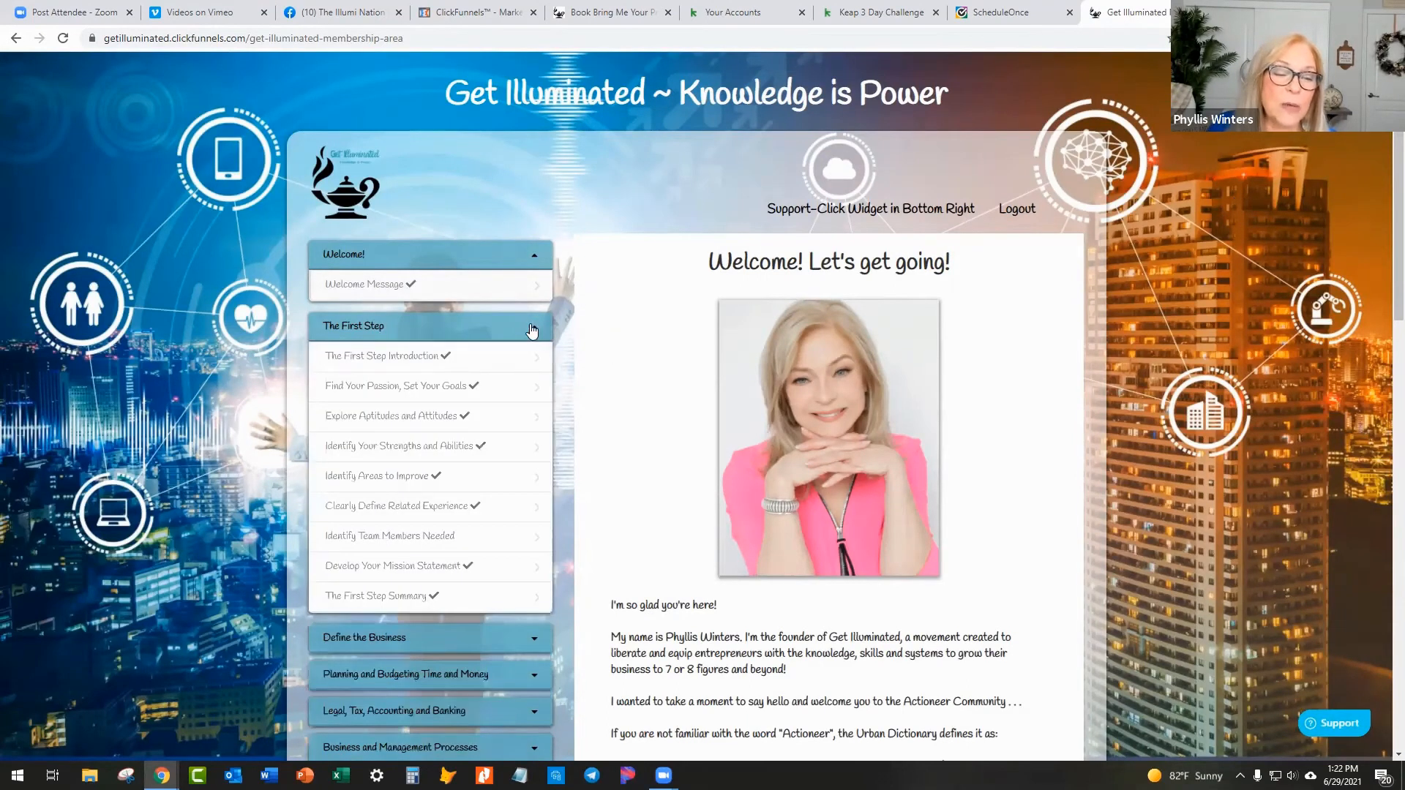
pyautogui.click(533, 330)
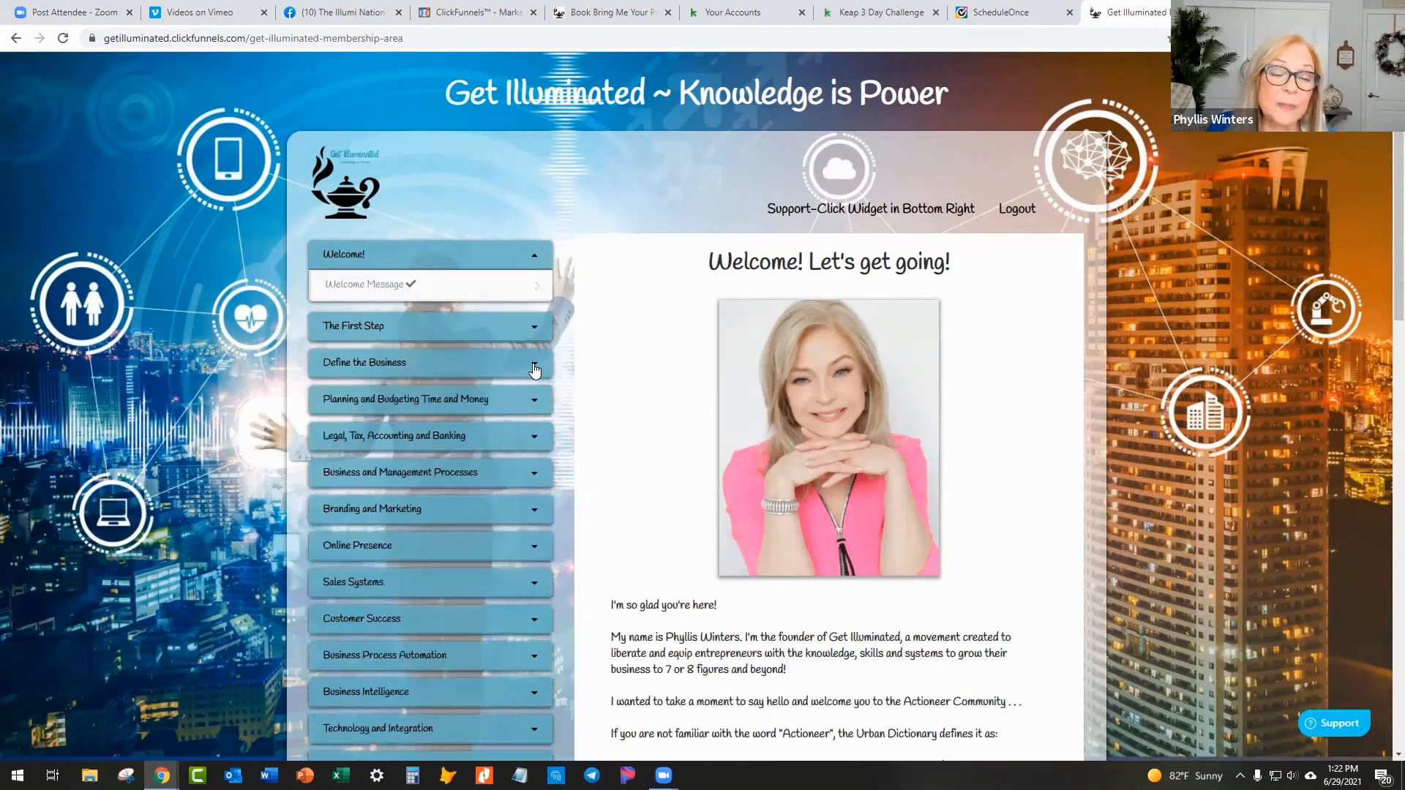
pyautogui.click(535, 367)
pyautogui.click(534, 366)
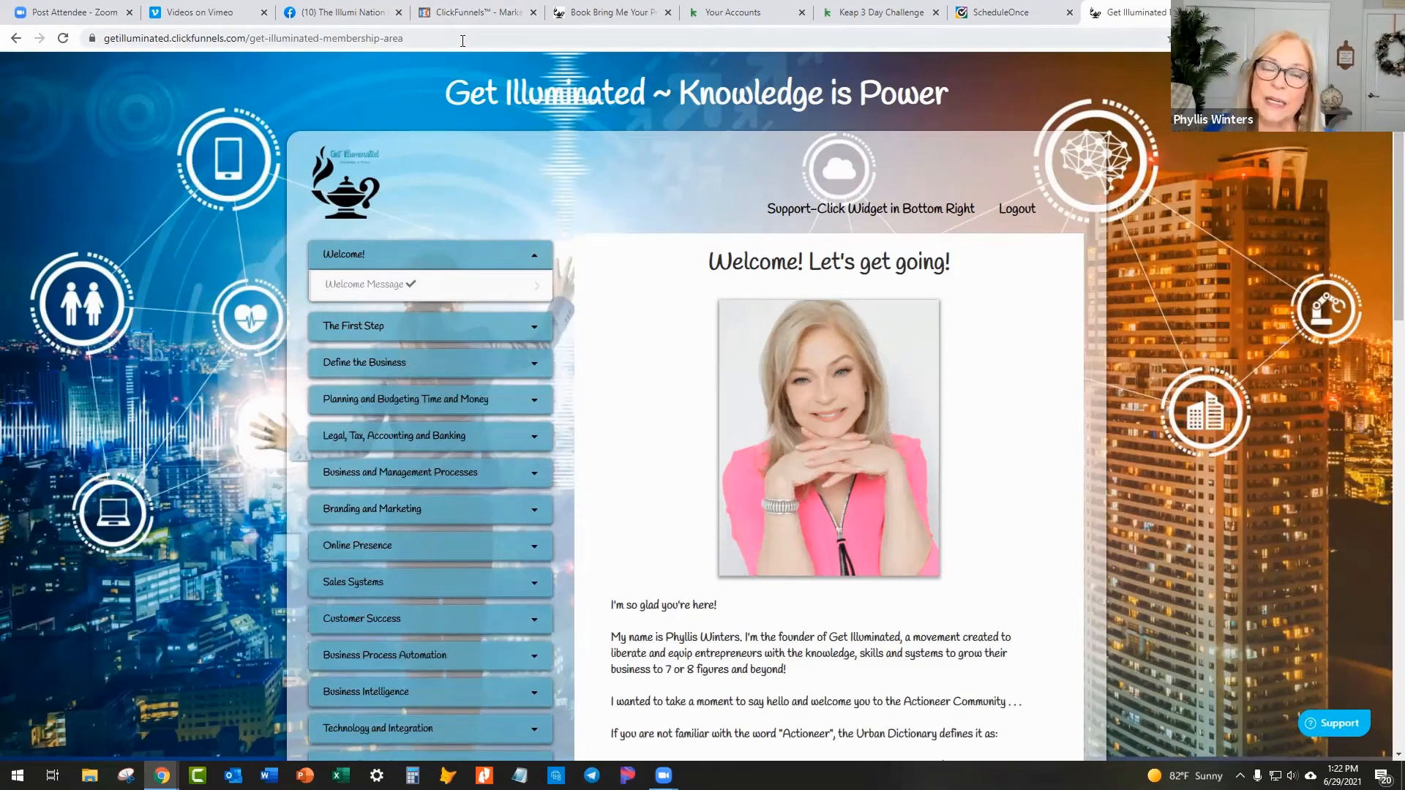
# Step: Examine the membership area's welcome page, from the module list and welcome message to the Actioneers Manifesto and the download and Facebook group links
pyautogui.scroll(-8, 423, 305)
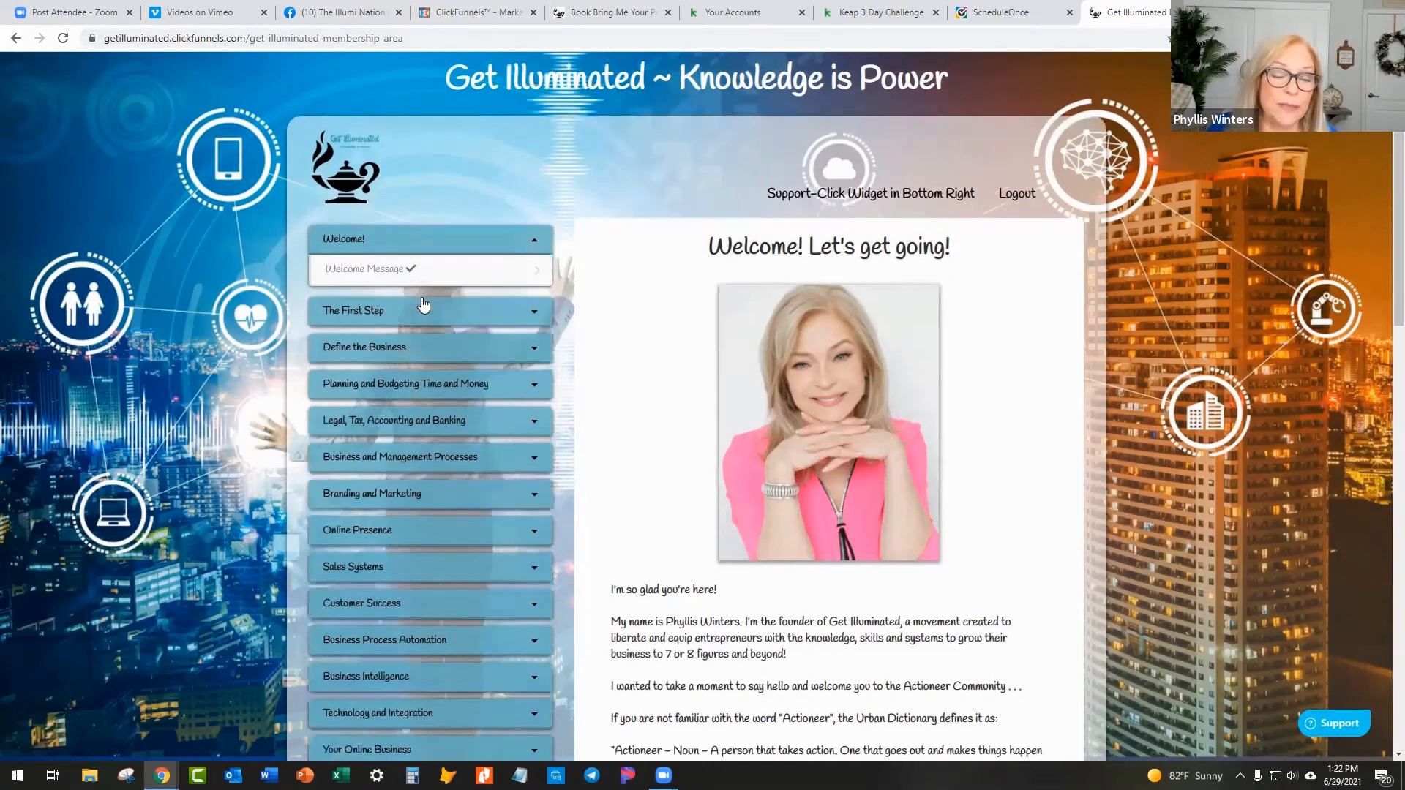
pyautogui.scroll(8, 410, 332)
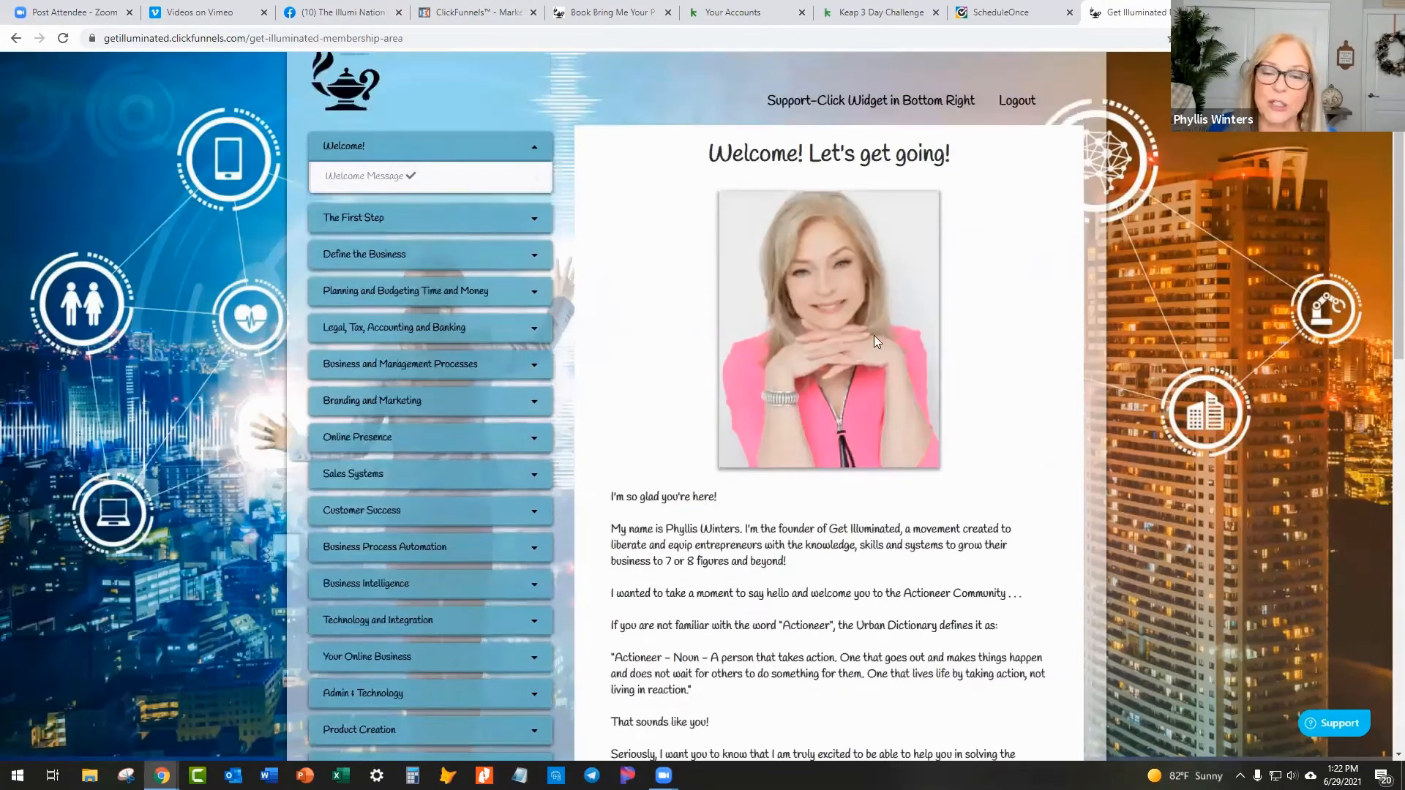
pyautogui.scroll(-7, 906, 320)
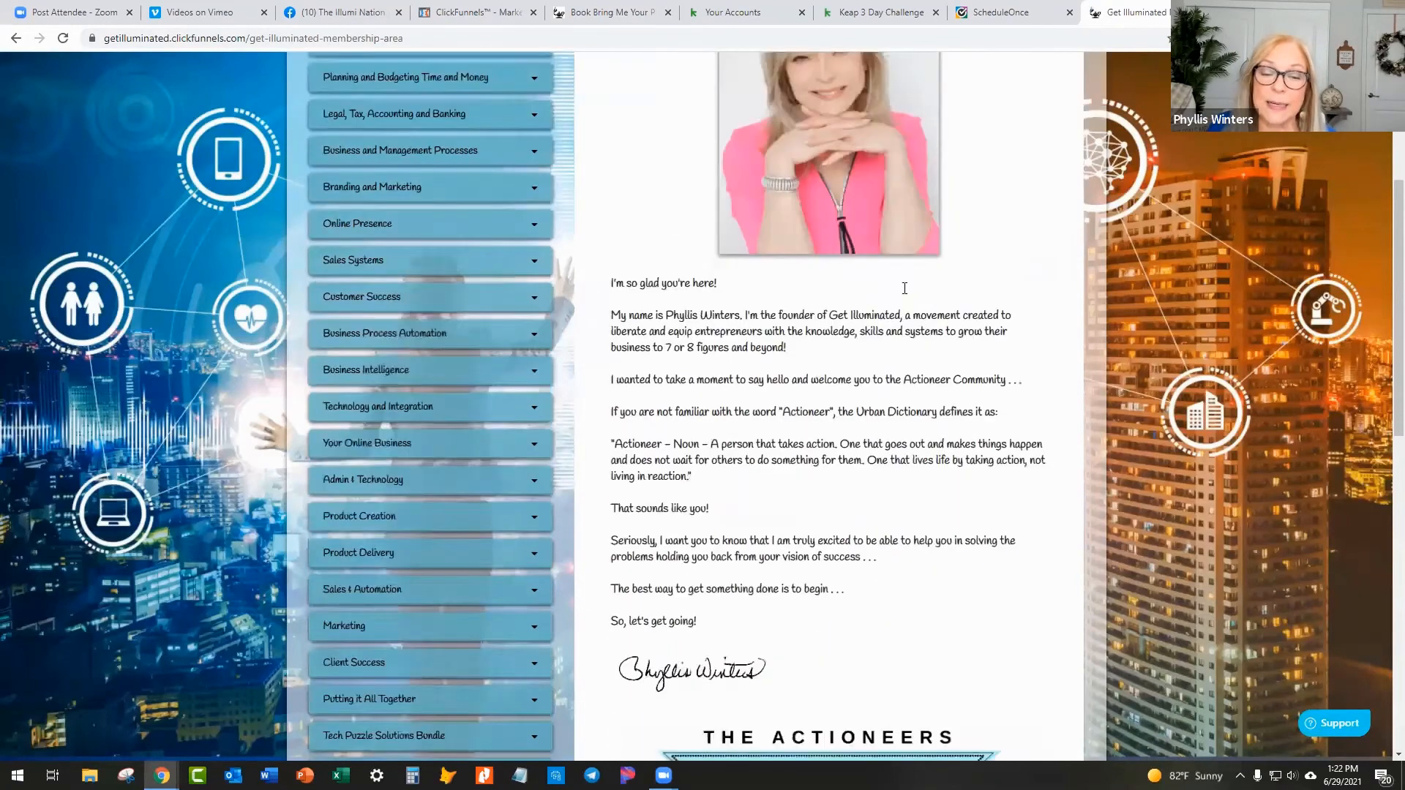
pyautogui.scroll(1, 866, 229)
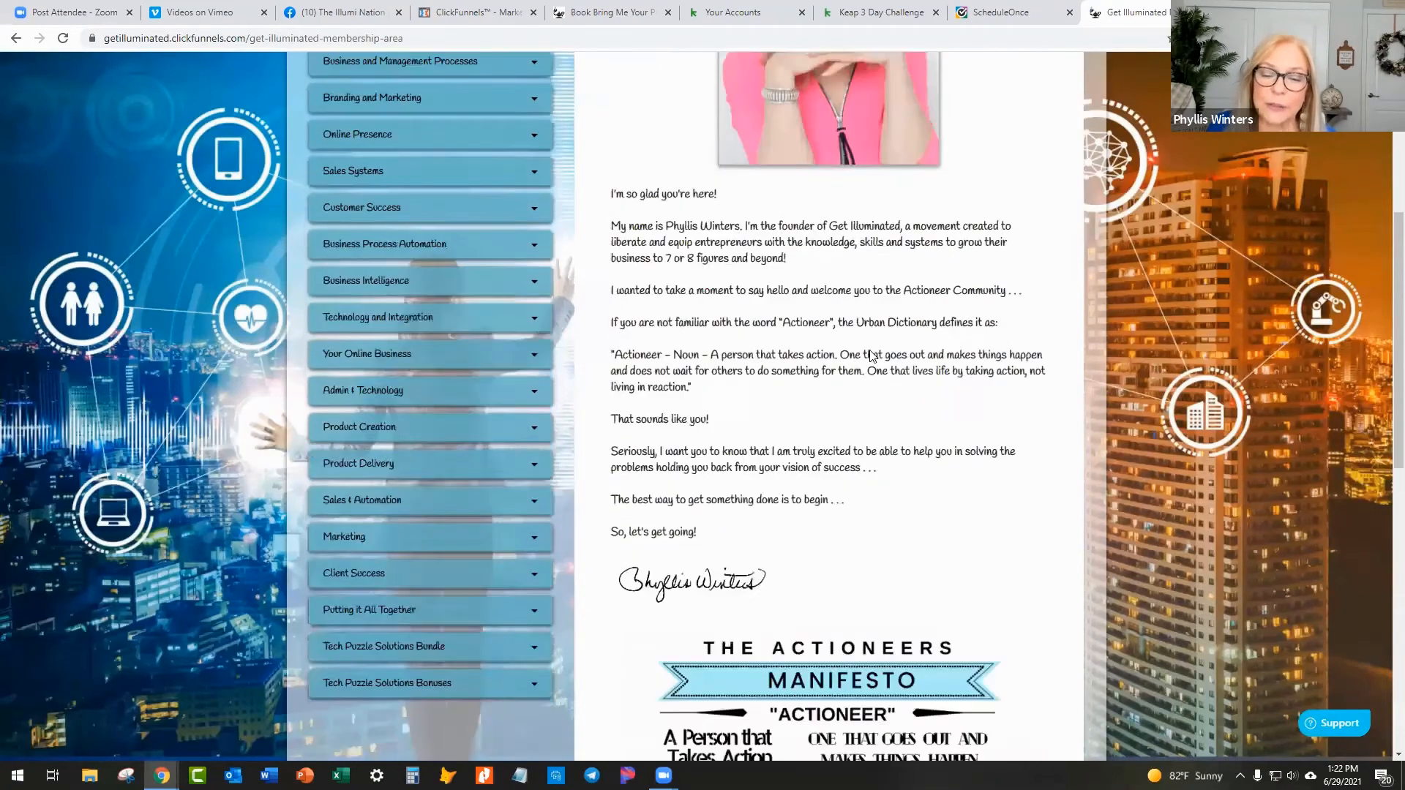
pyautogui.scroll(-6, 804, 280)
pyautogui.scroll(-5, 848, 344)
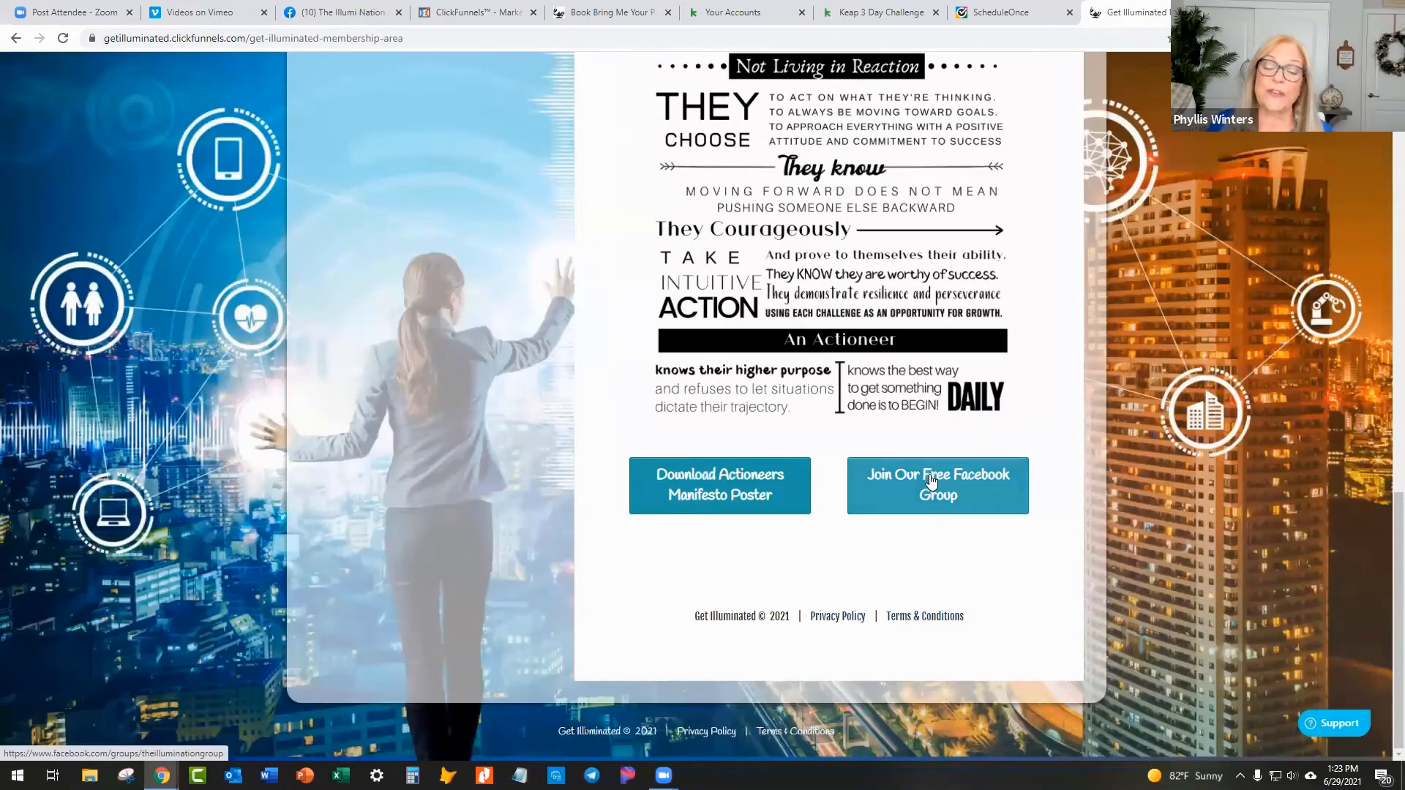
pyautogui.scroll(10, 926, 483)
pyautogui.scroll(5, 914, 460)
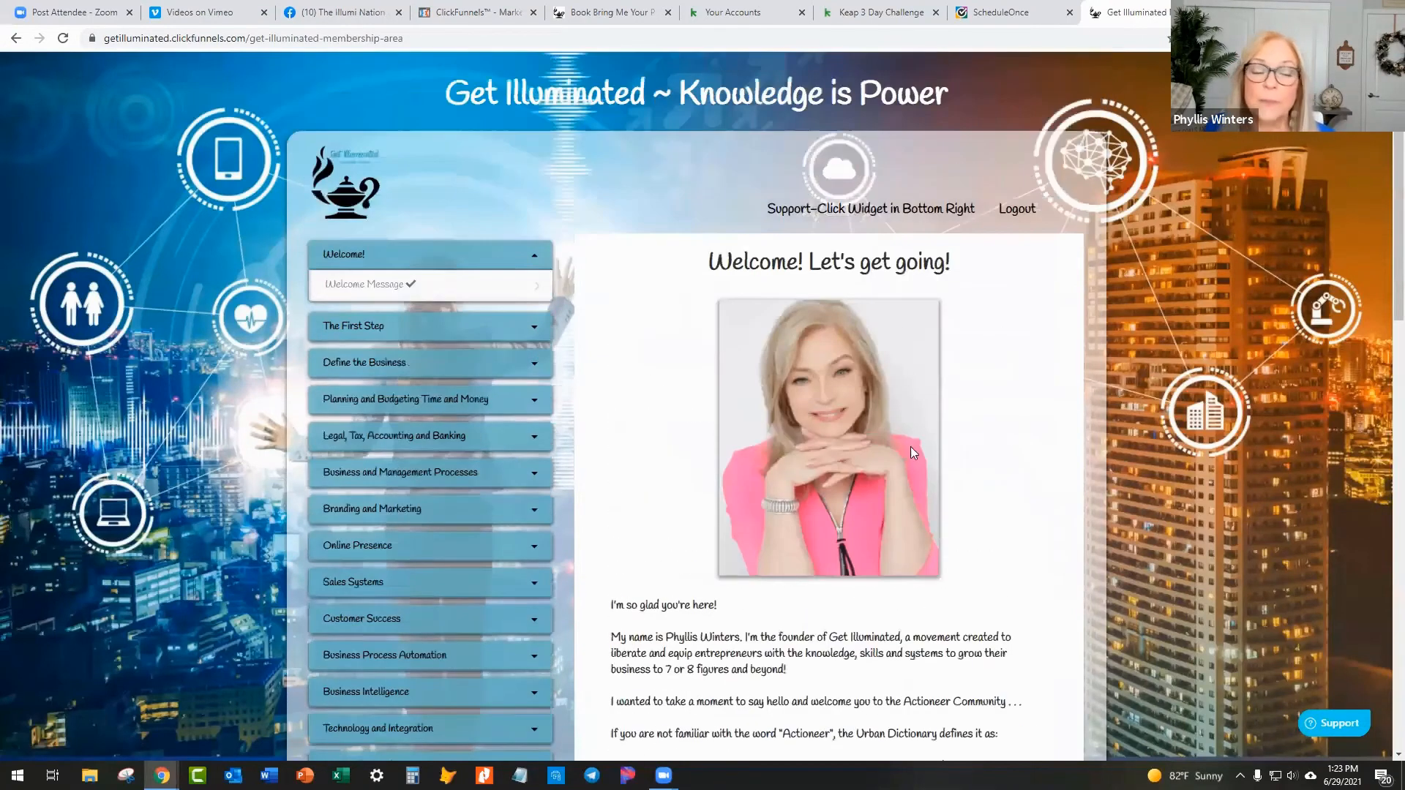
# Step: Open the Setting Up Payment Gateways lesson under Tech Puzzle Solutions Bonuses and view its downloadable guide
pyautogui.click(539, 329)
pyautogui.click(539, 329)
pyautogui.scroll(-5, 534, 330)
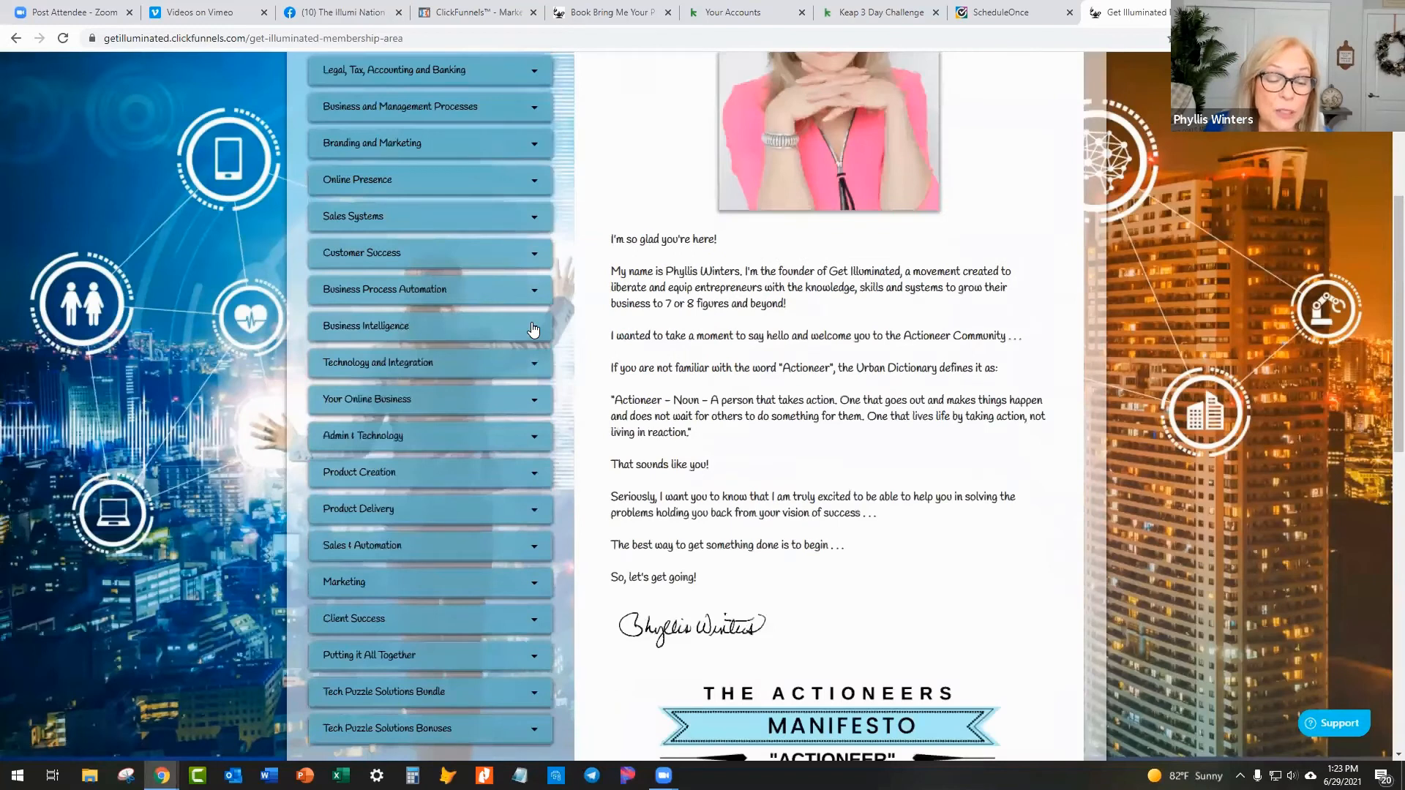
pyautogui.scroll(-3, 533, 330)
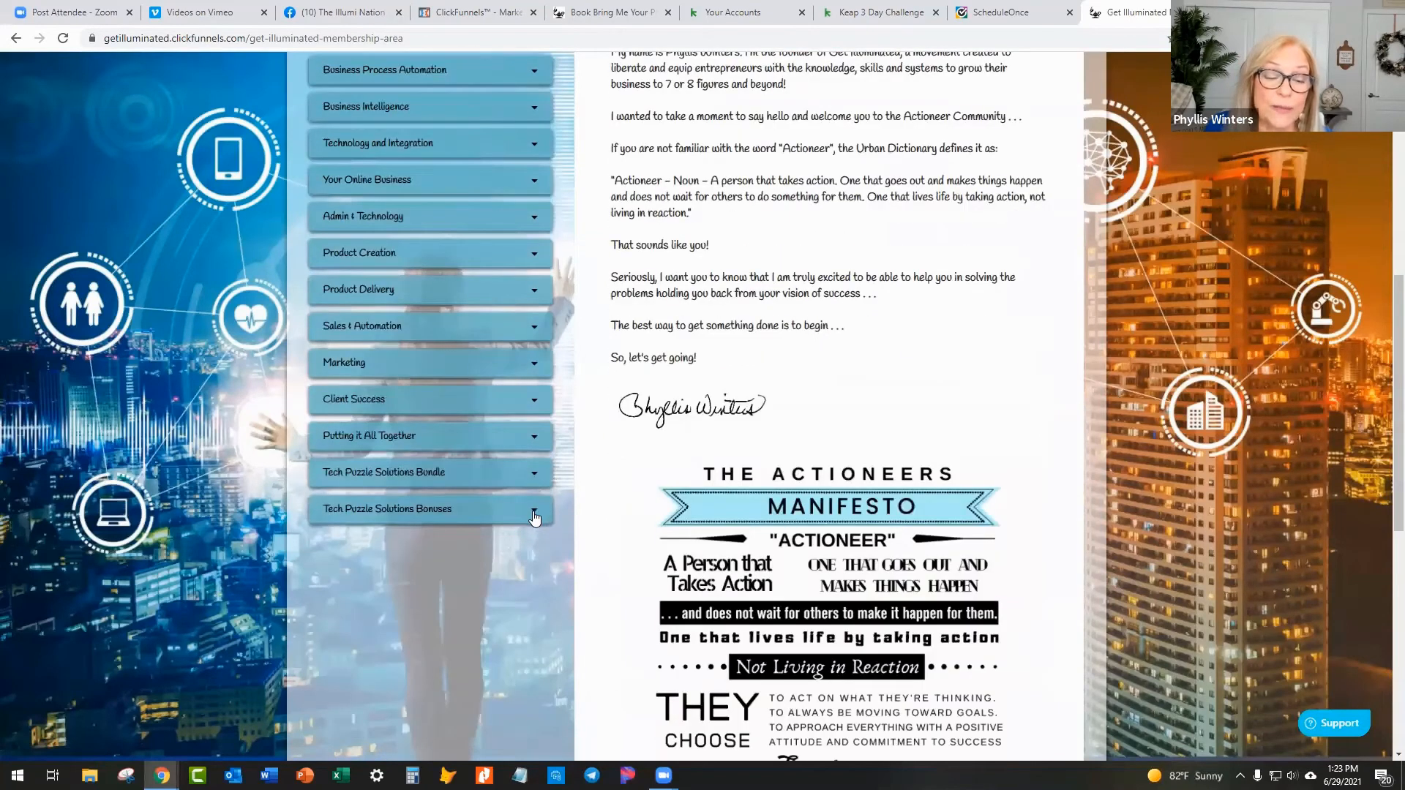
pyautogui.click(535, 516)
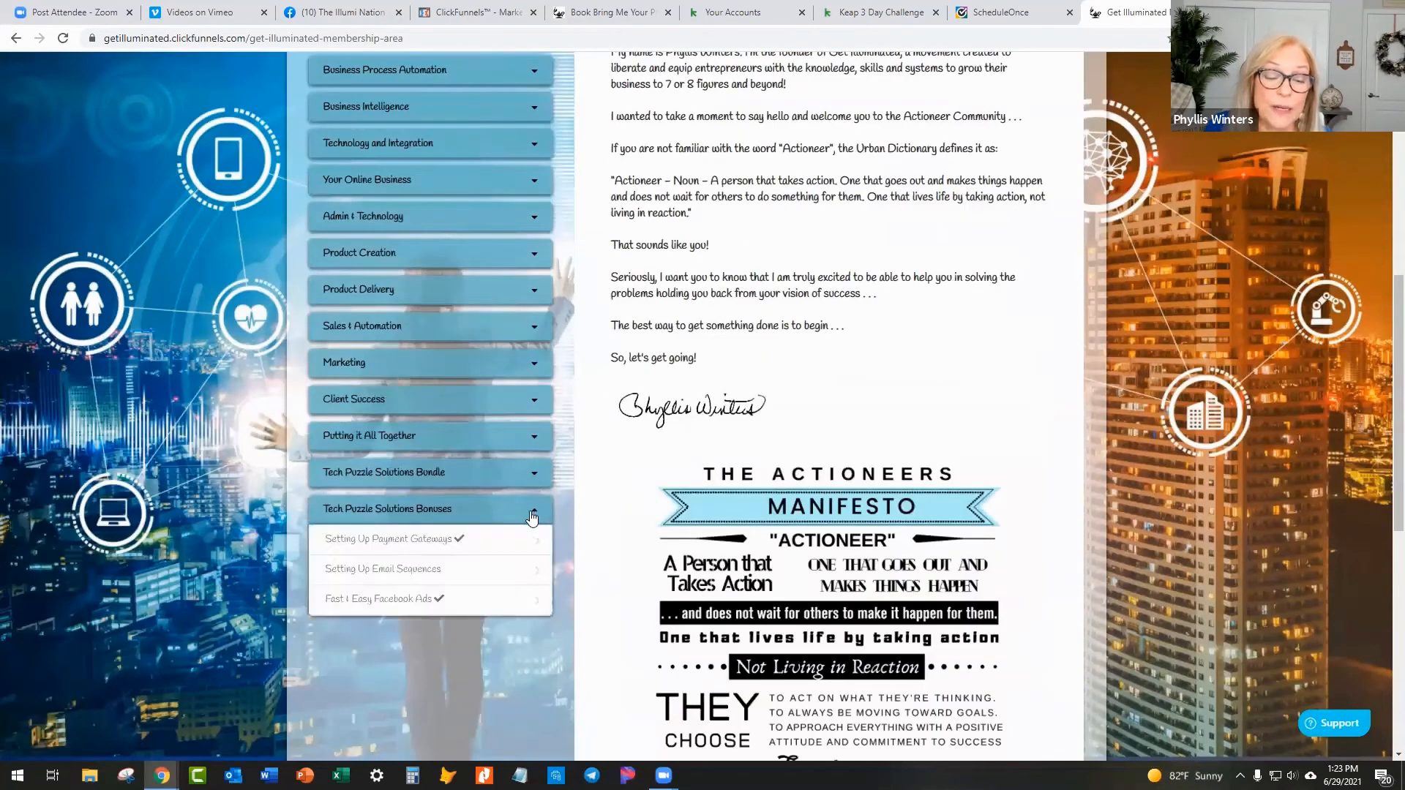
pyautogui.click(400, 540)
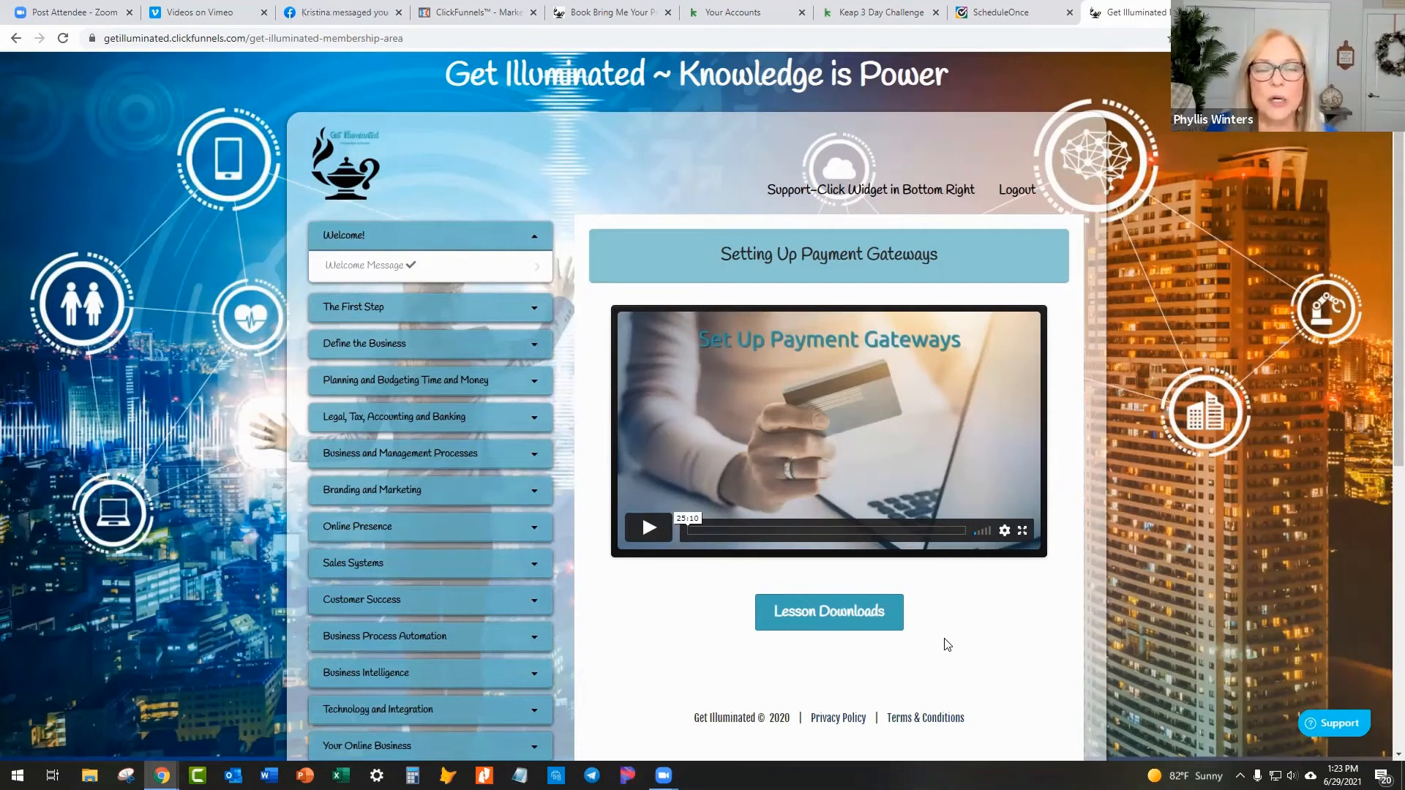
pyautogui.click(834, 613)
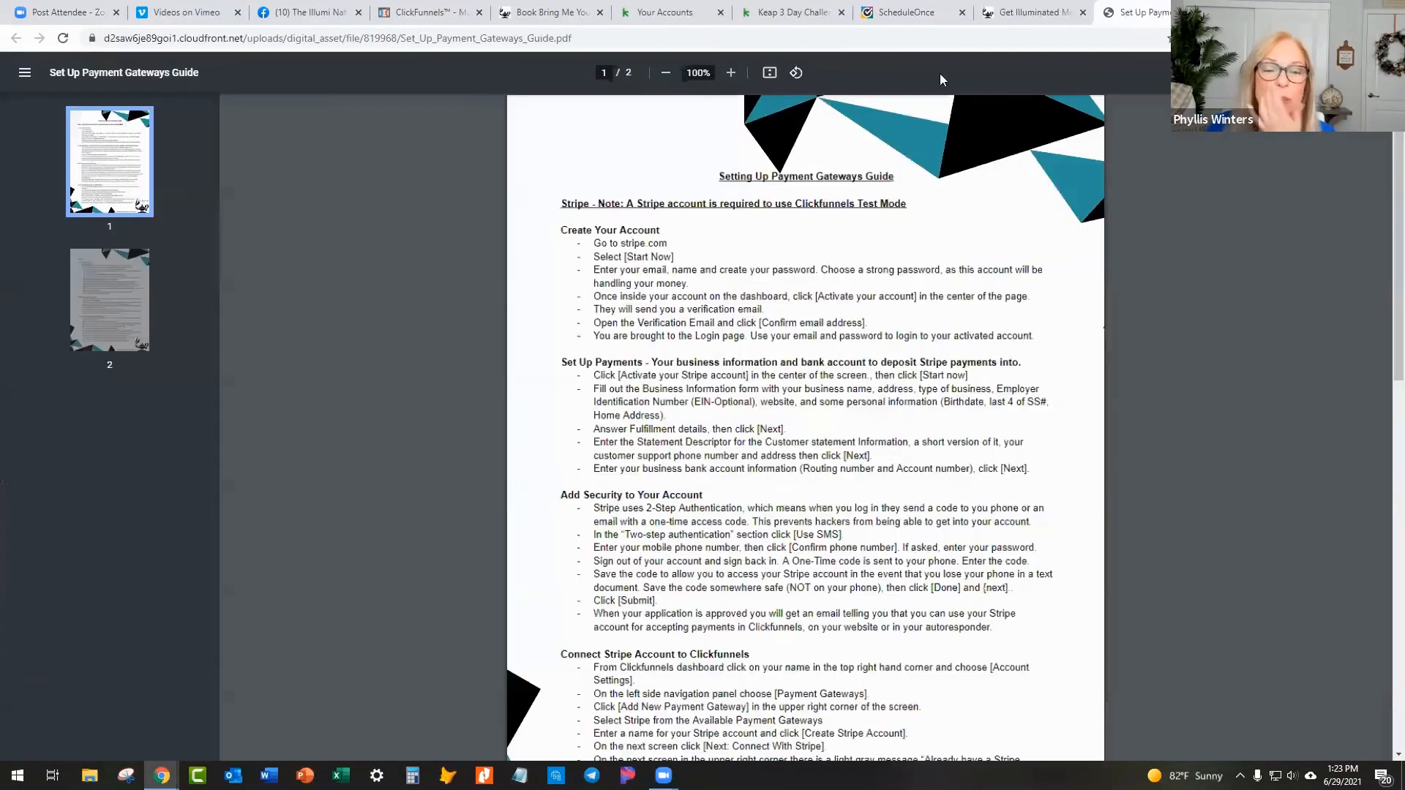
# Step: Switch back to ClickFunnels, open the list of all funnels, and look through it
pyautogui.click(1034, 16)
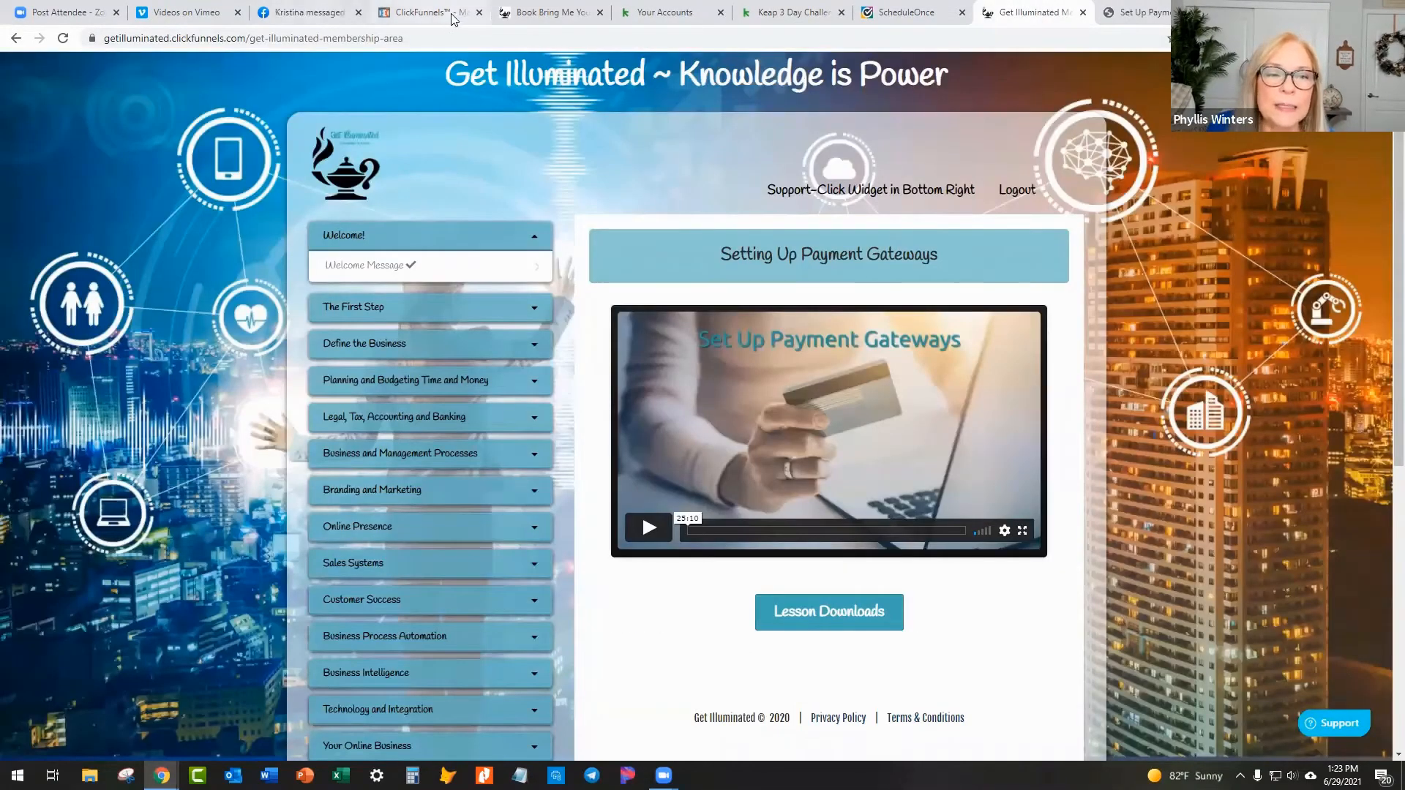
pyautogui.click(444, 13)
pyautogui.moveTo(867, 71)
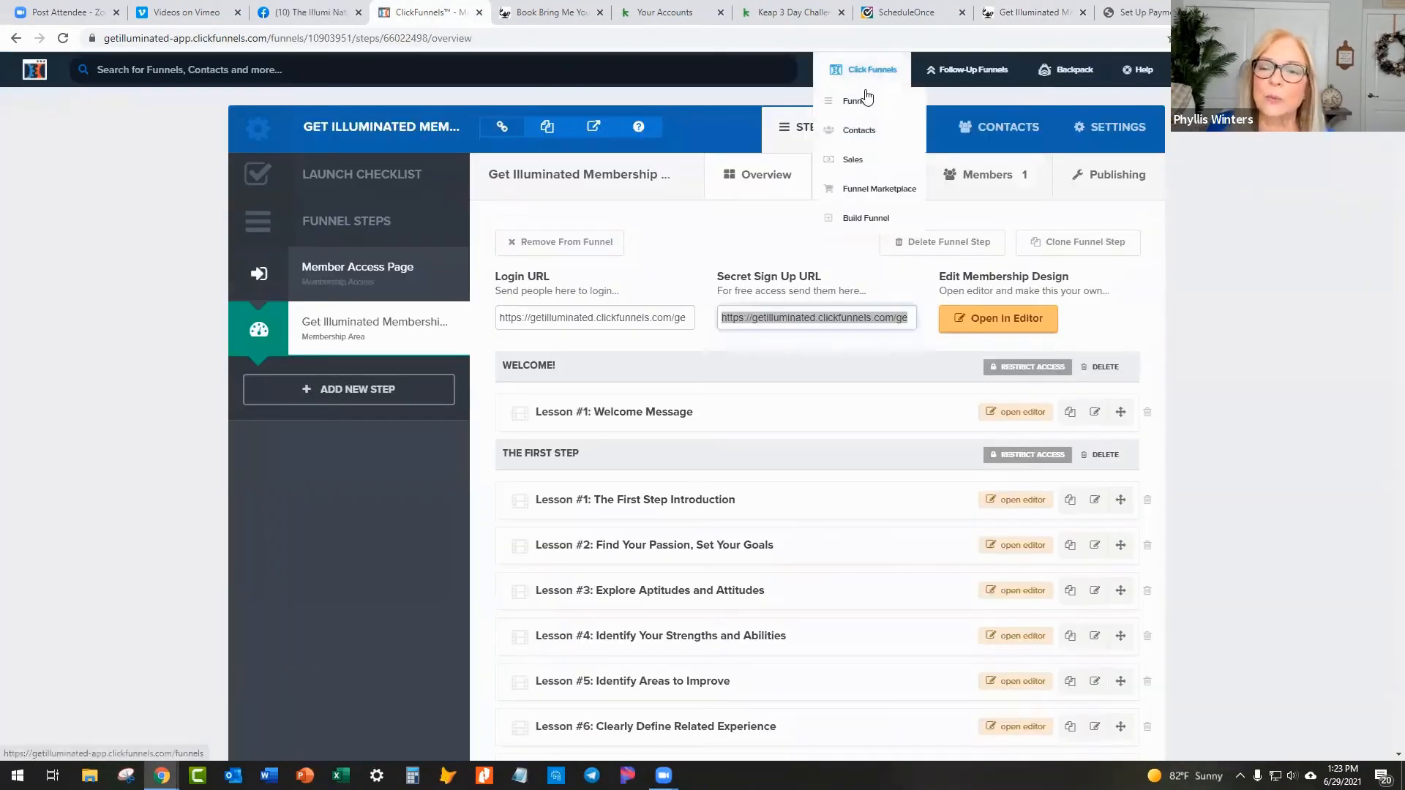
pyautogui.click(863, 102)
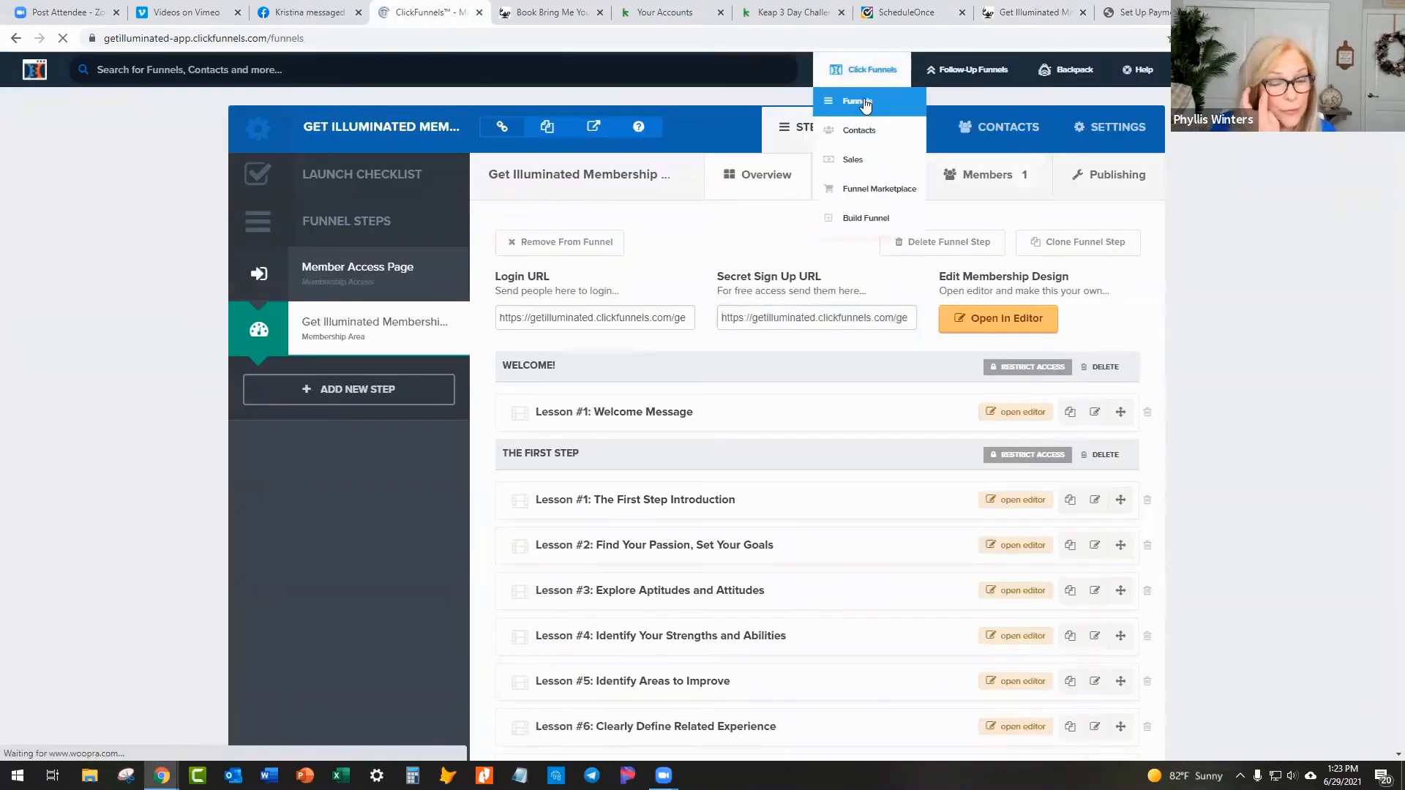
pyautogui.scroll(-4, 582, 446)
pyautogui.scroll(-5, 585, 430)
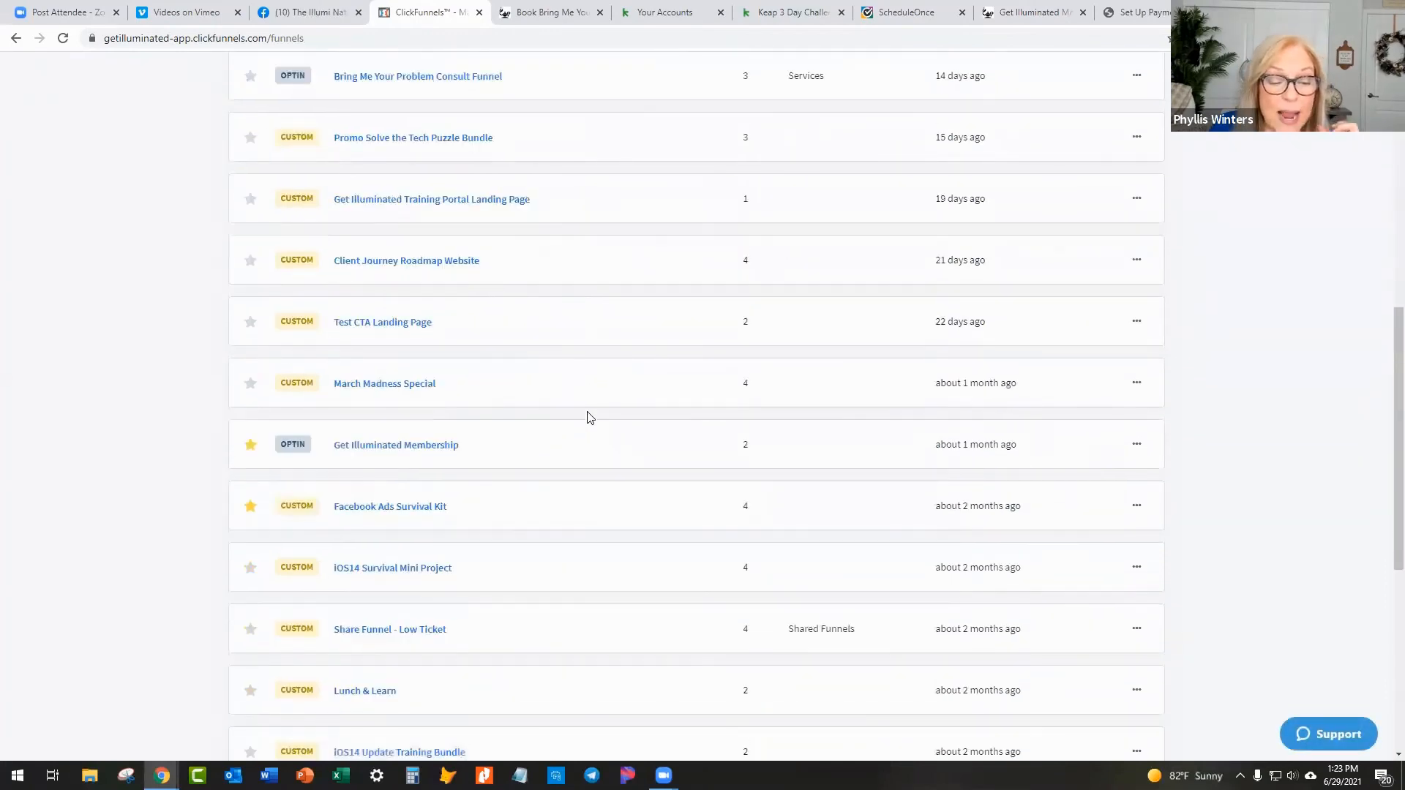
pyautogui.scroll(-3, 590, 417)
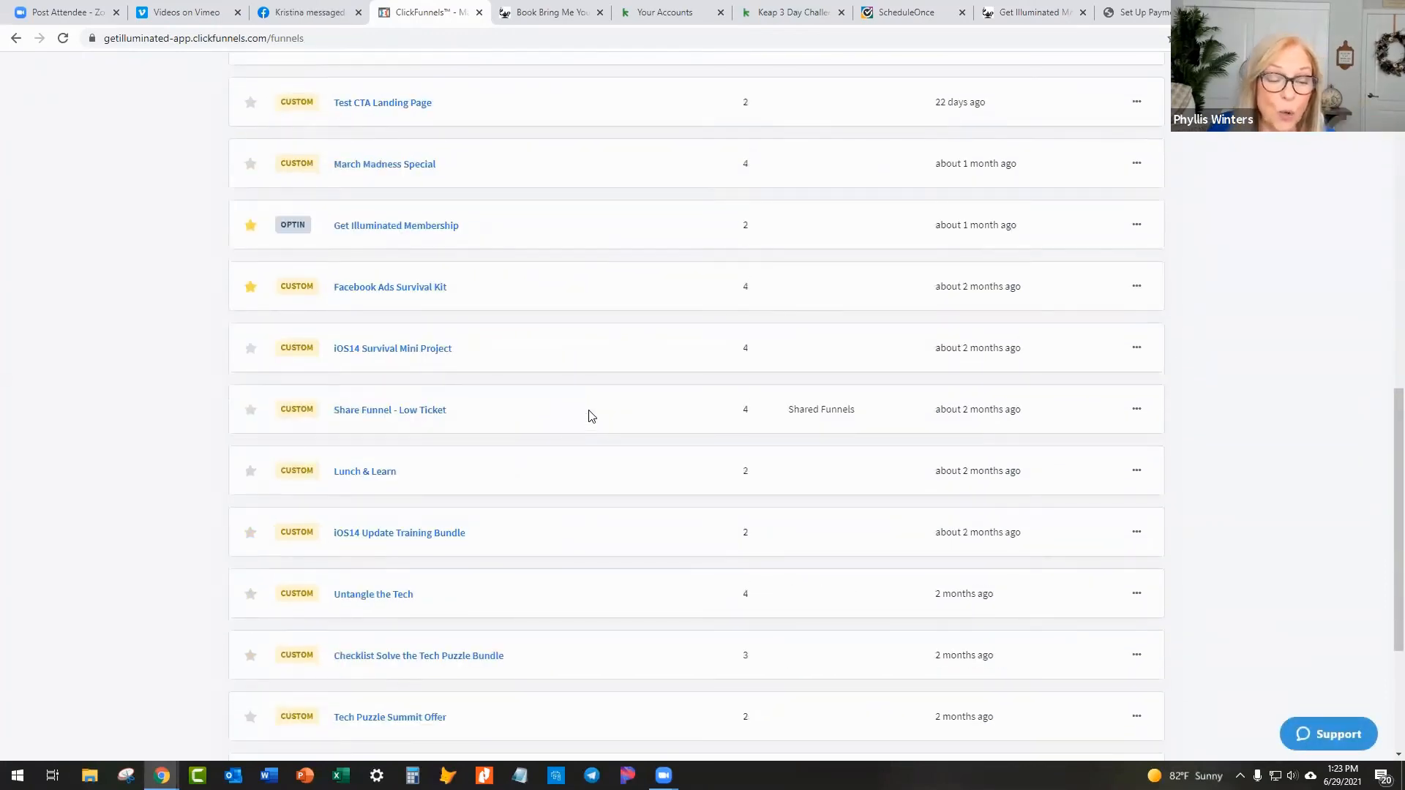
pyautogui.scroll(-2, 591, 417)
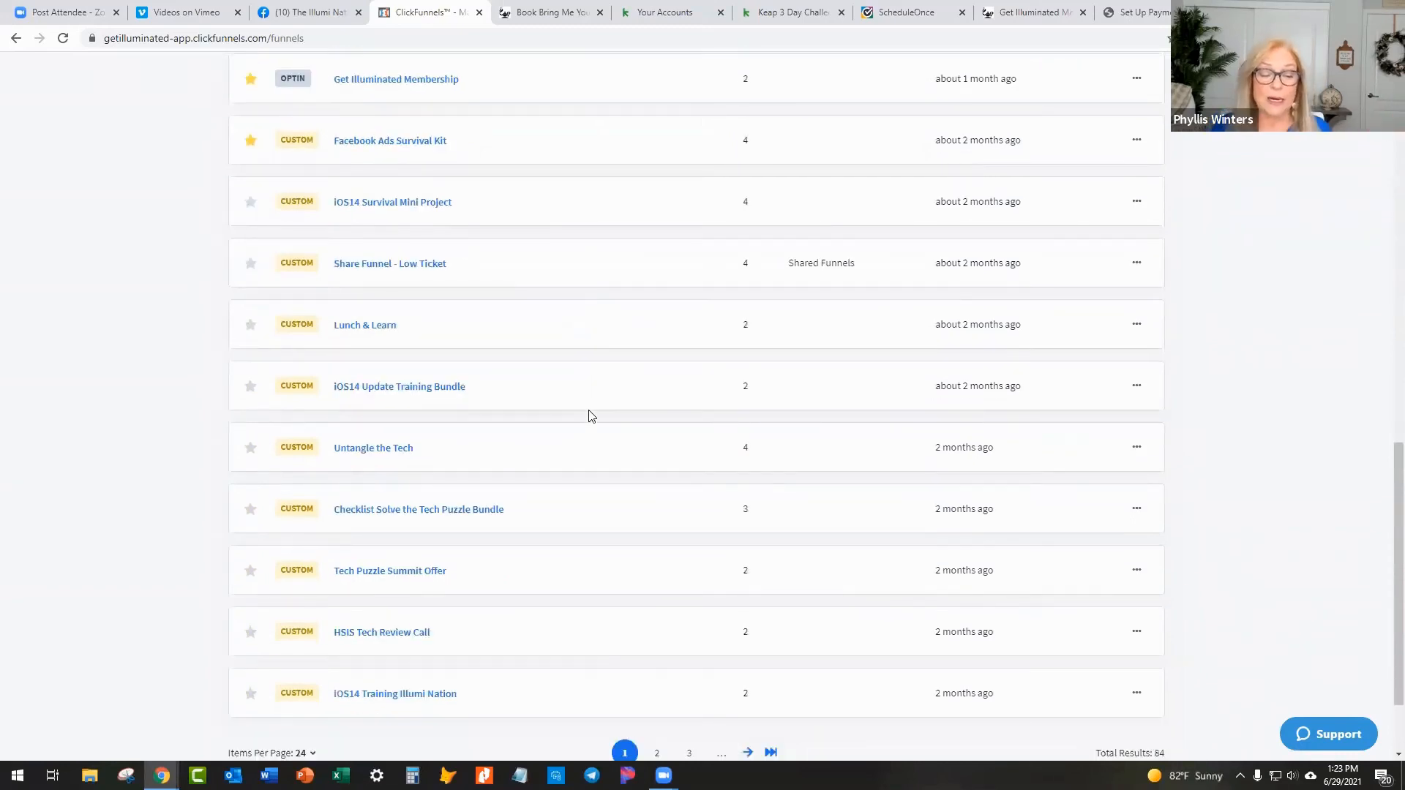
pyautogui.scroll(4, 584, 419)
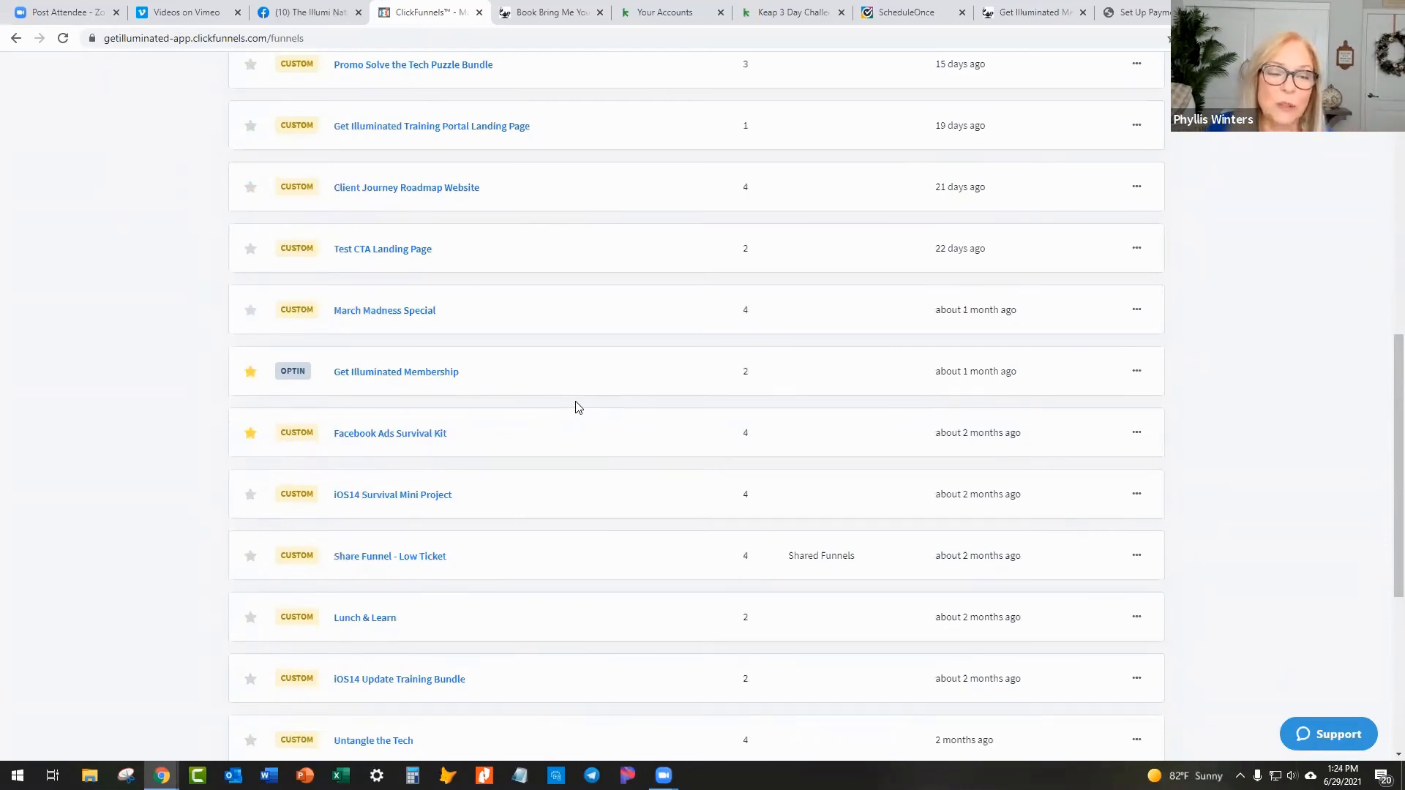
pyautogui.scroll(2, 580, 407)
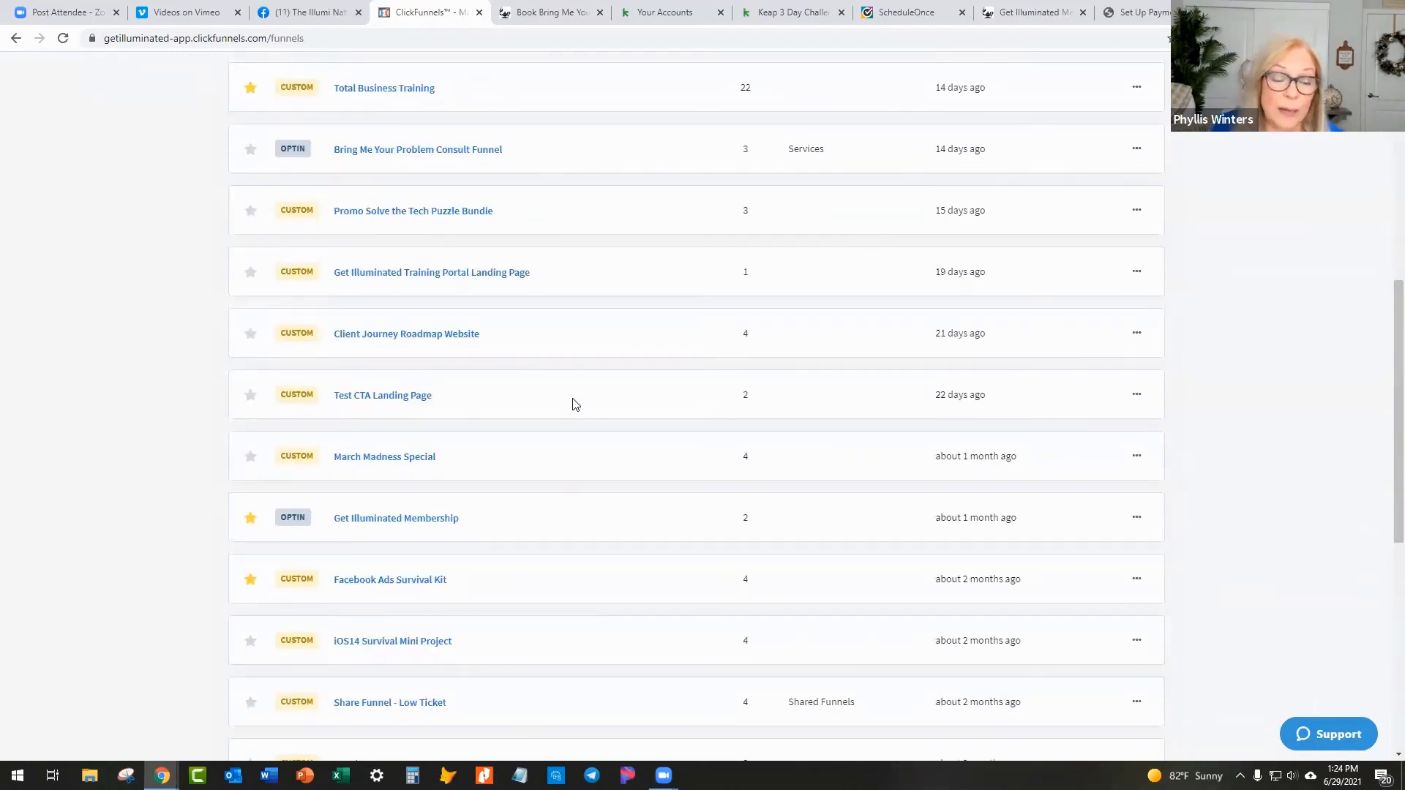
# Step: Search the funnels for "training", open the Get Illuminated Training Portal Landing Page funnel, and preview its page
pyautogui.scroll(-4, 576, 404)
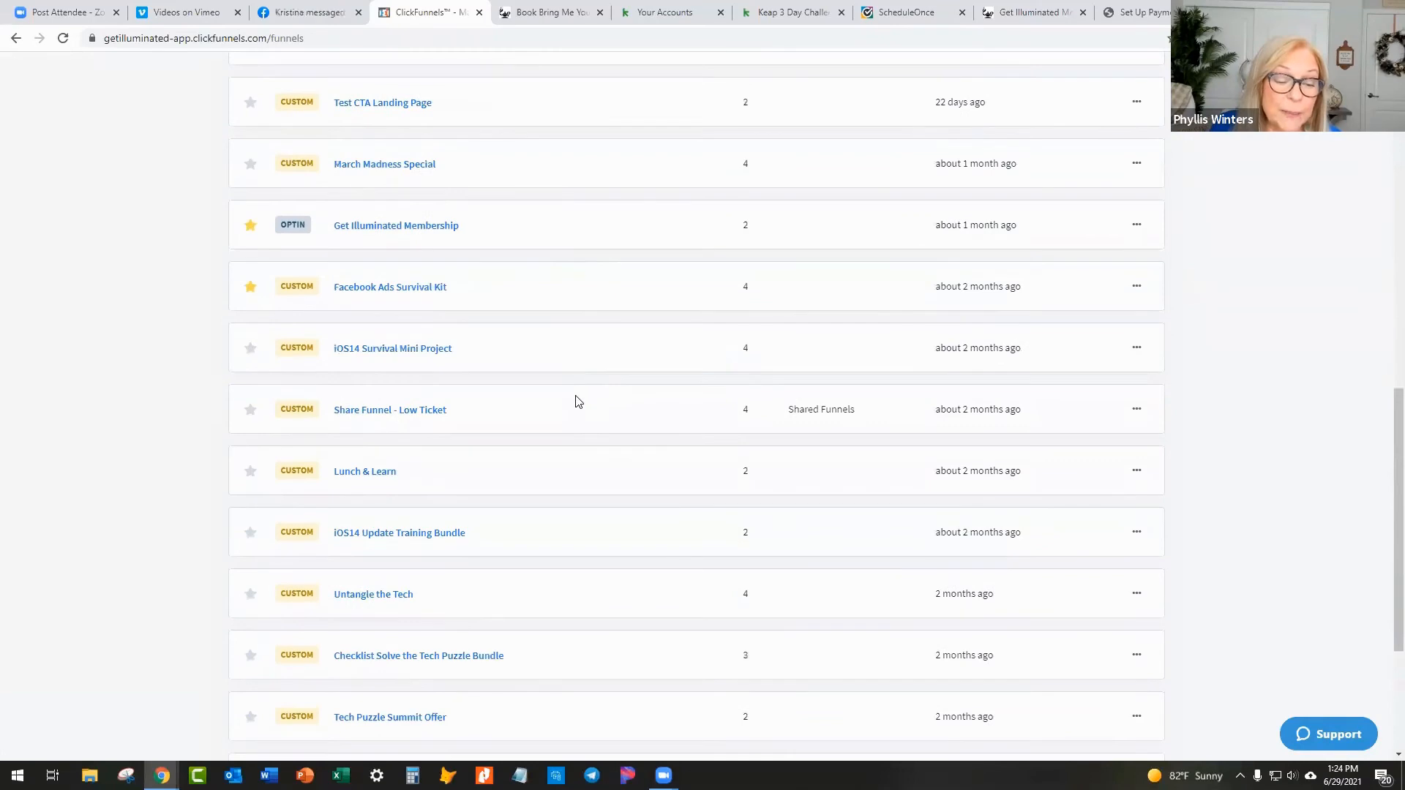
pyautogui.scroll(-2, 576, 400)
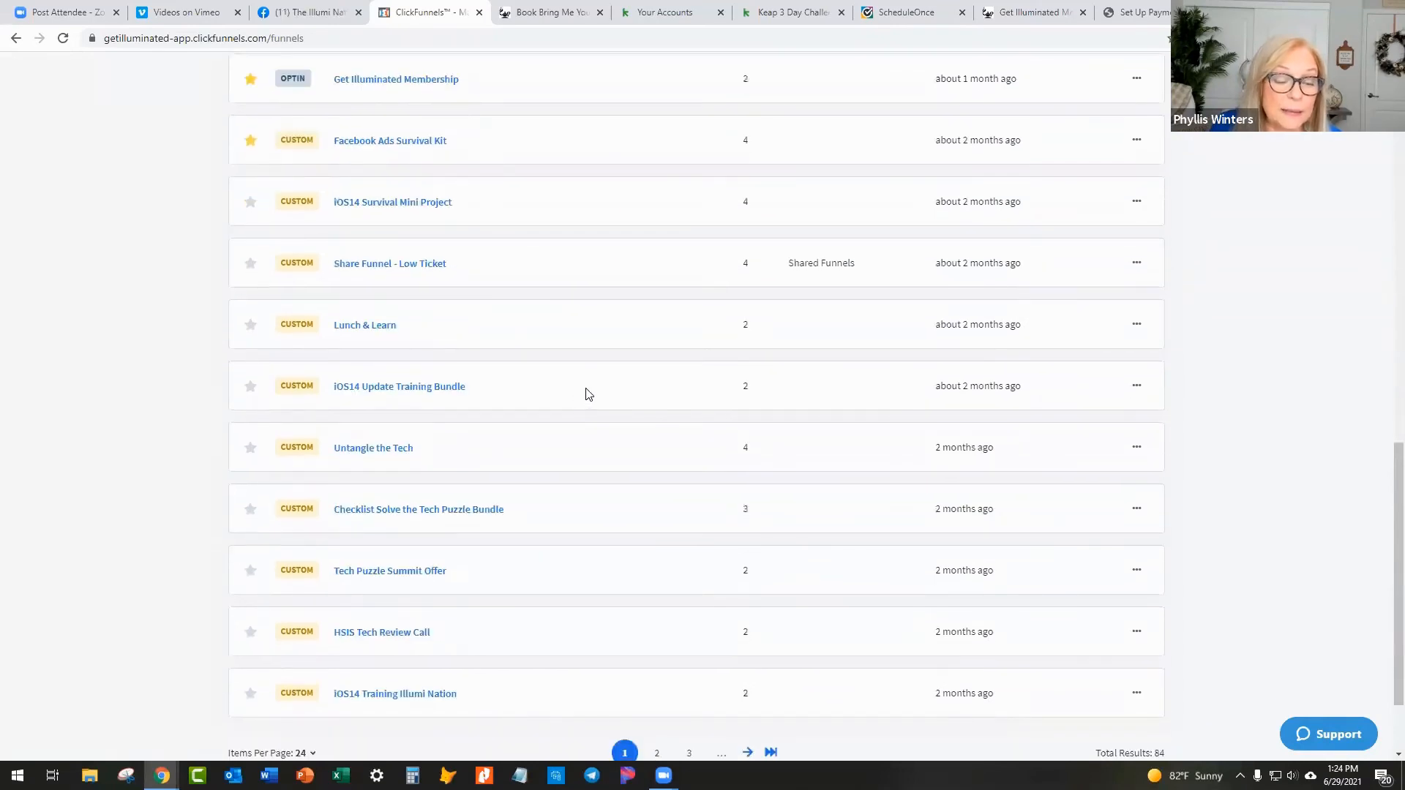
pyautogui.scroll(15, 831, 207)
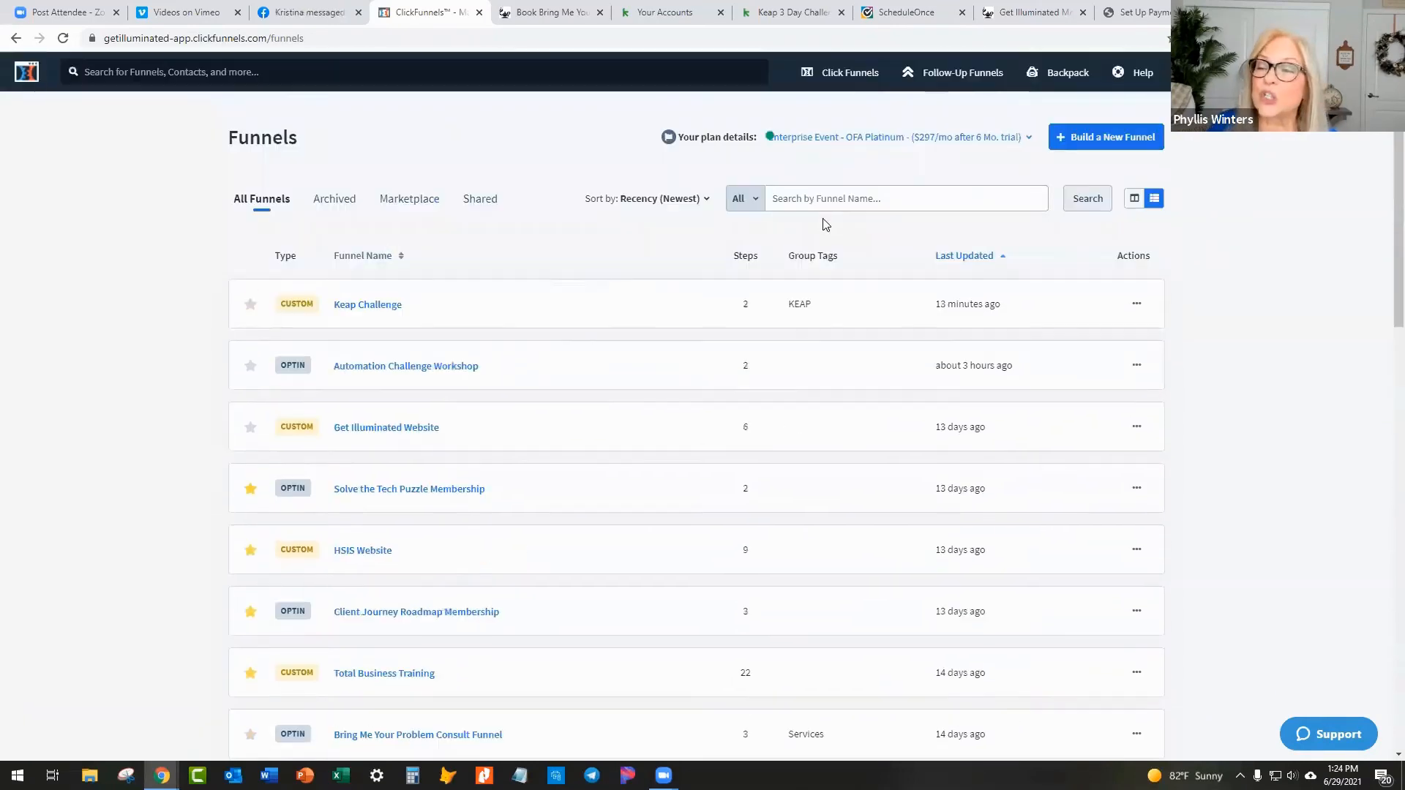
pyautogui.click(831, 198)
pyautogui.write('training')
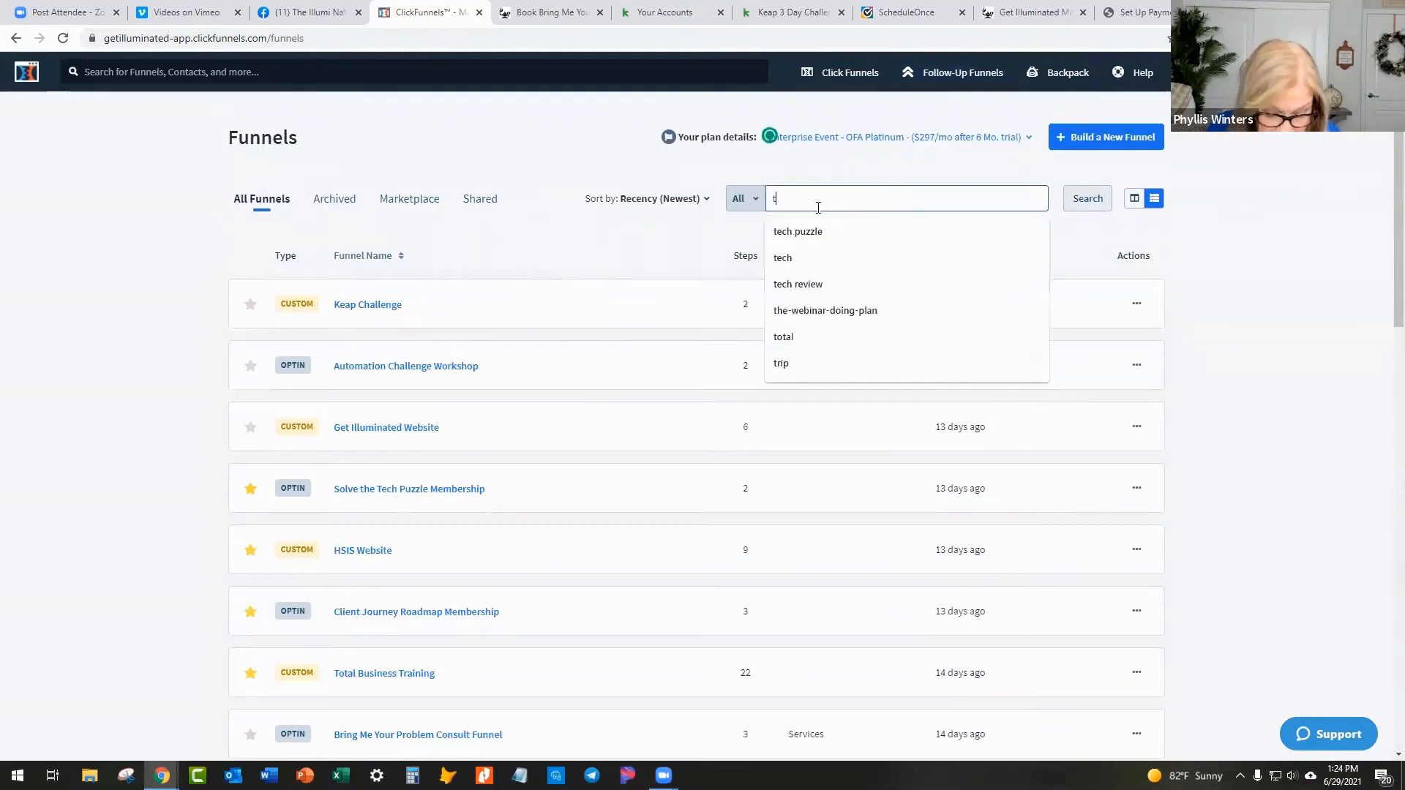
pyautogui.press('Return')
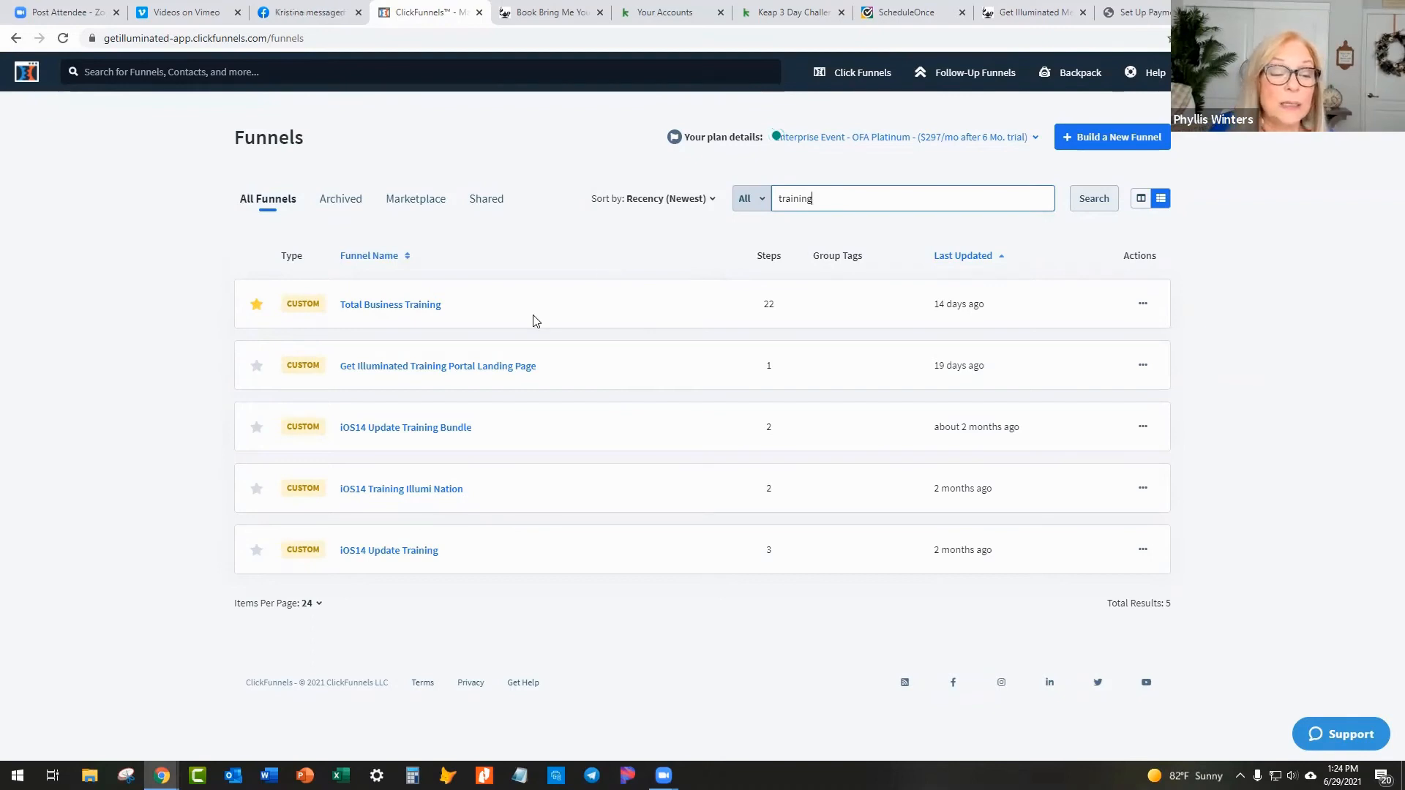
pyautogui.click(381, 372)
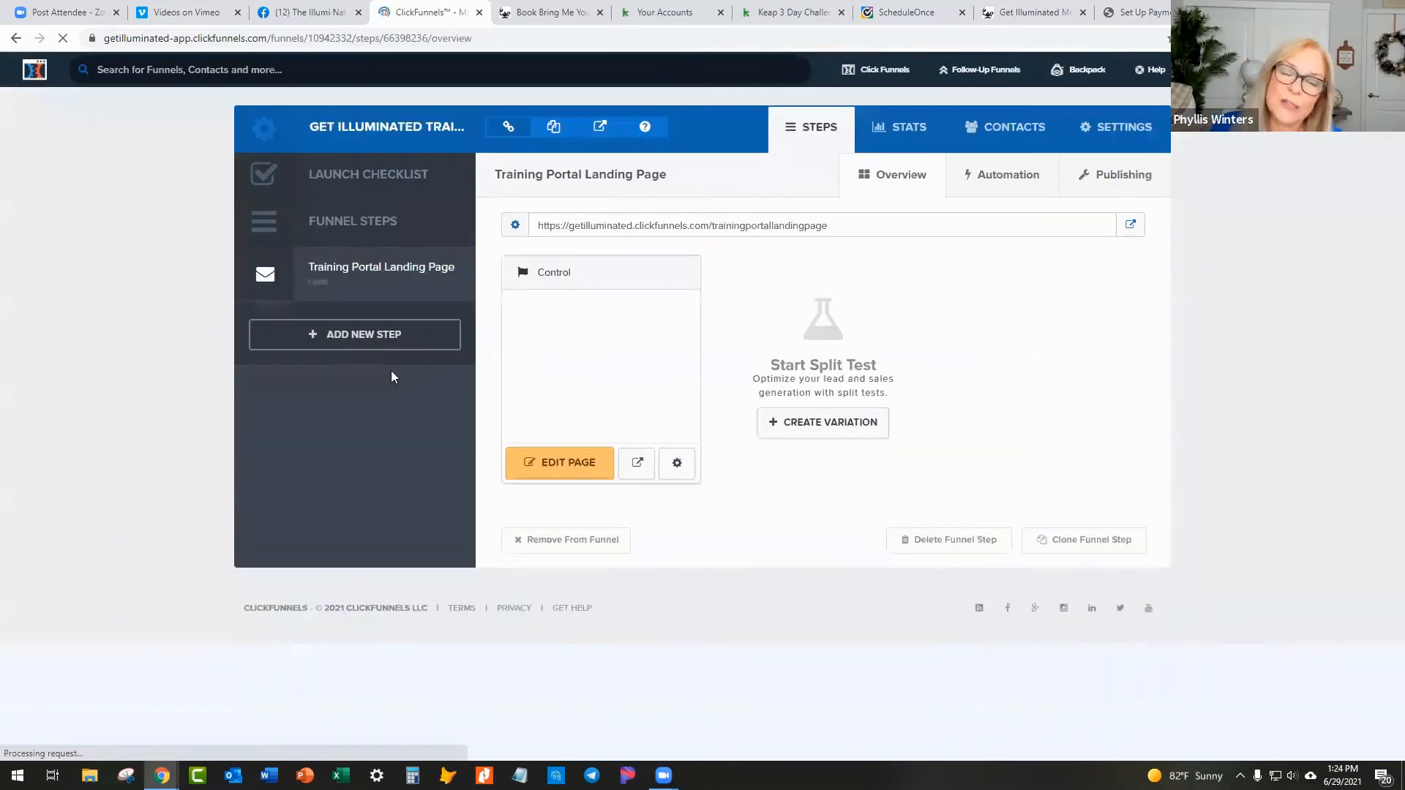
pyautogui.click(638, 472)
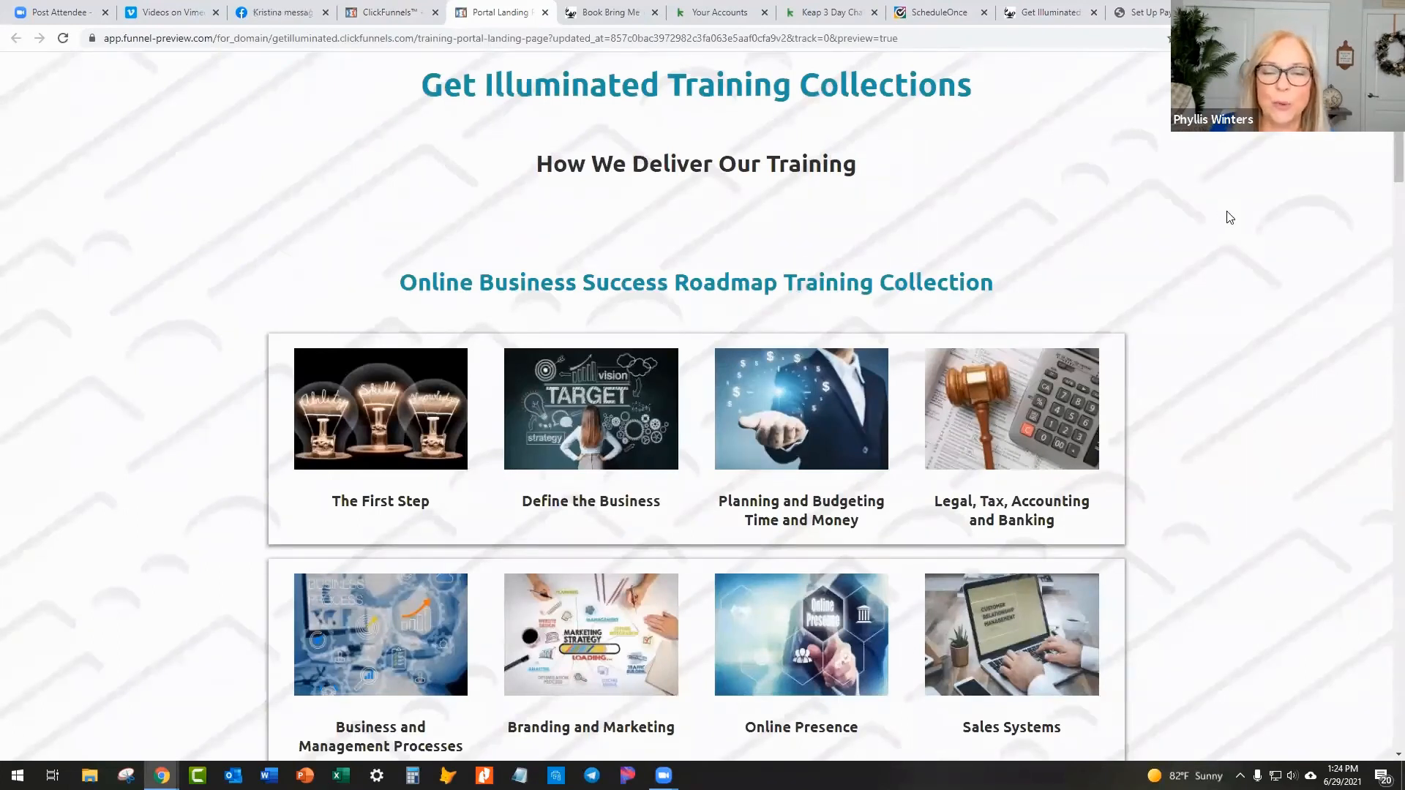
# Step: Examine the training portal landing page, from the two training collections to the Total Business Training description and the founder's introduction
pyautogui.scroll(-10, 1235, 213)
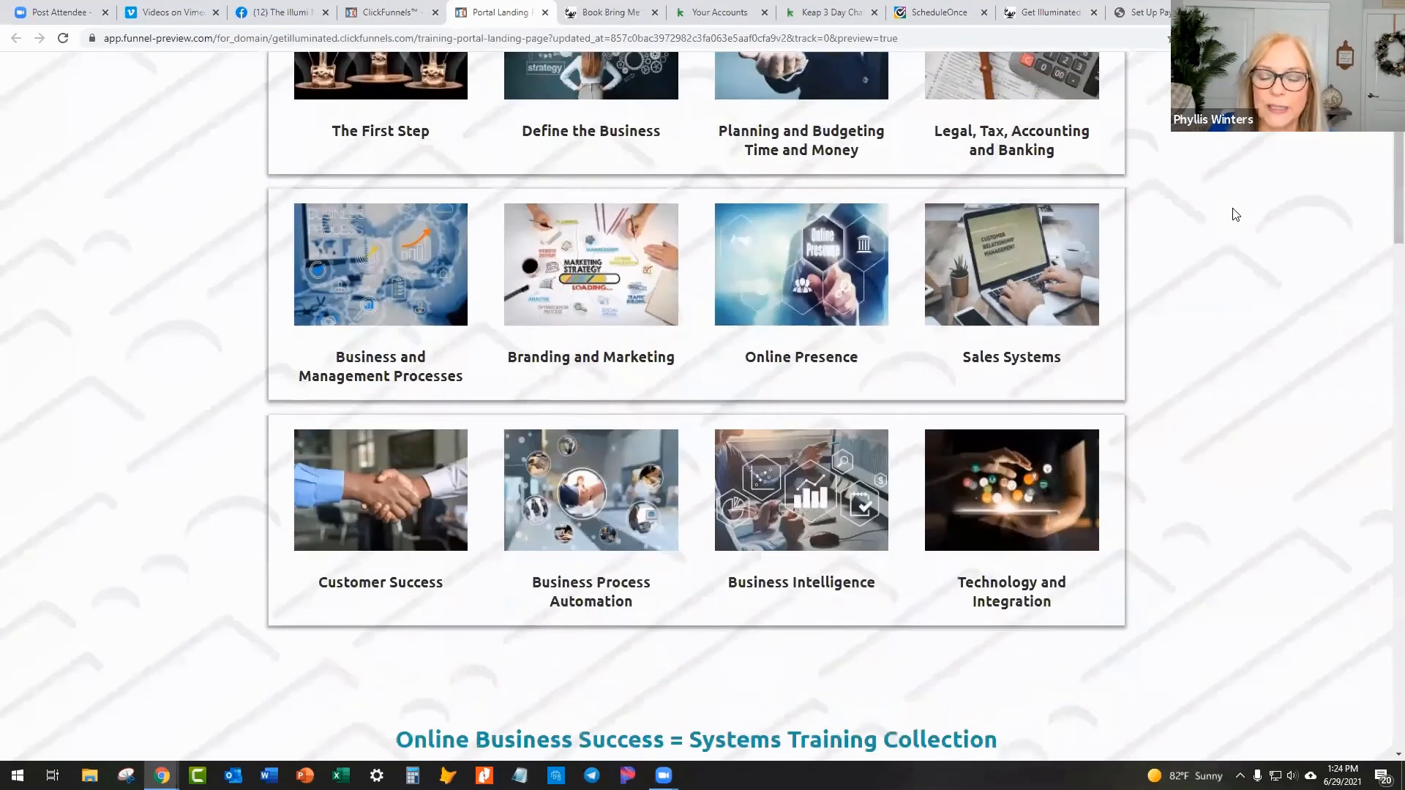
pyautogui.scroll(-6, 1236, 212)
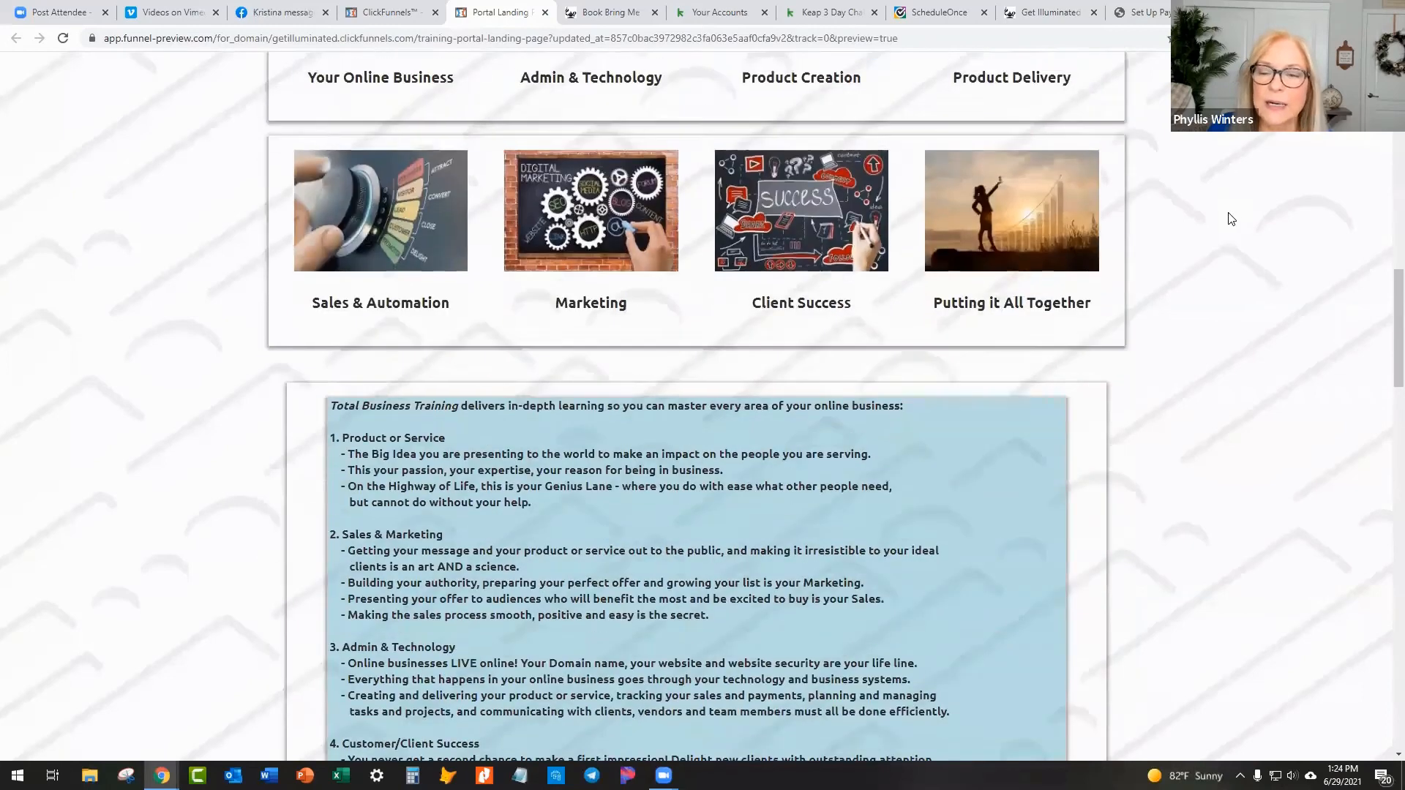
pyautogui.scroll(12, 1234, 215)
pyautogui.scroll(4, 1233, 218)
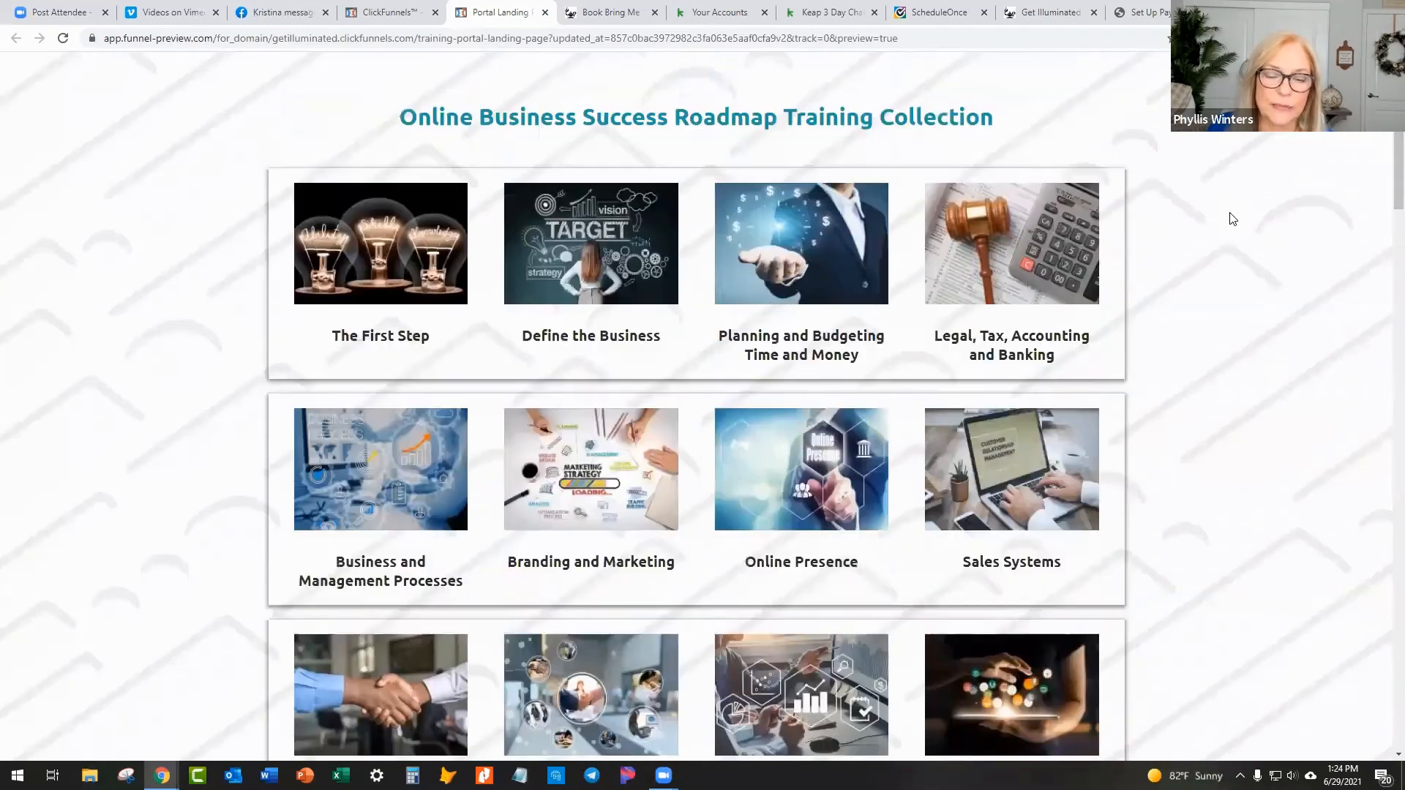
pyautogui.scroll(-2, 1233, 217)
pyautogui.scroll(-12, 1234, 218)
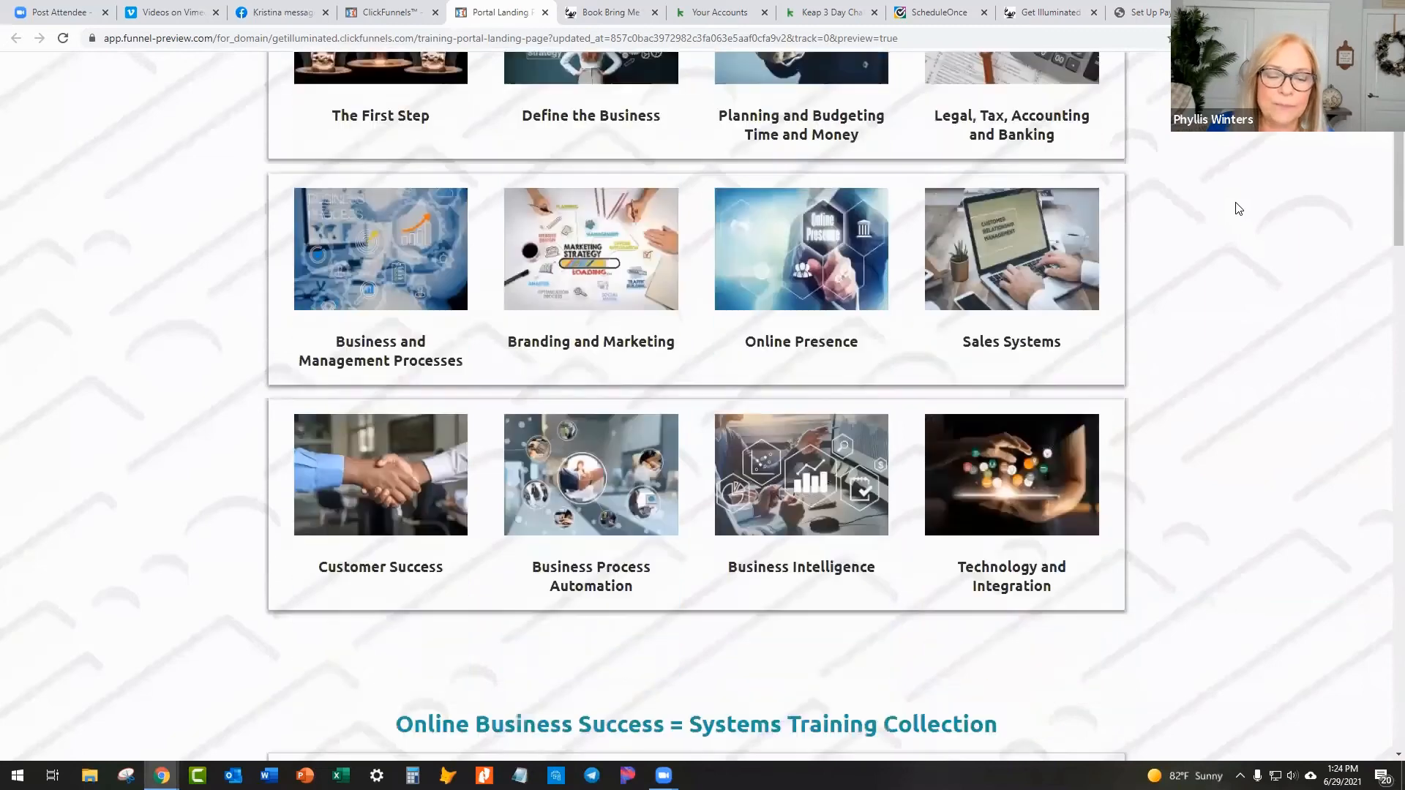
pyautogui.scroll(-2, 1234, 210)
pyautogui.scroll(4, 1220, 216)
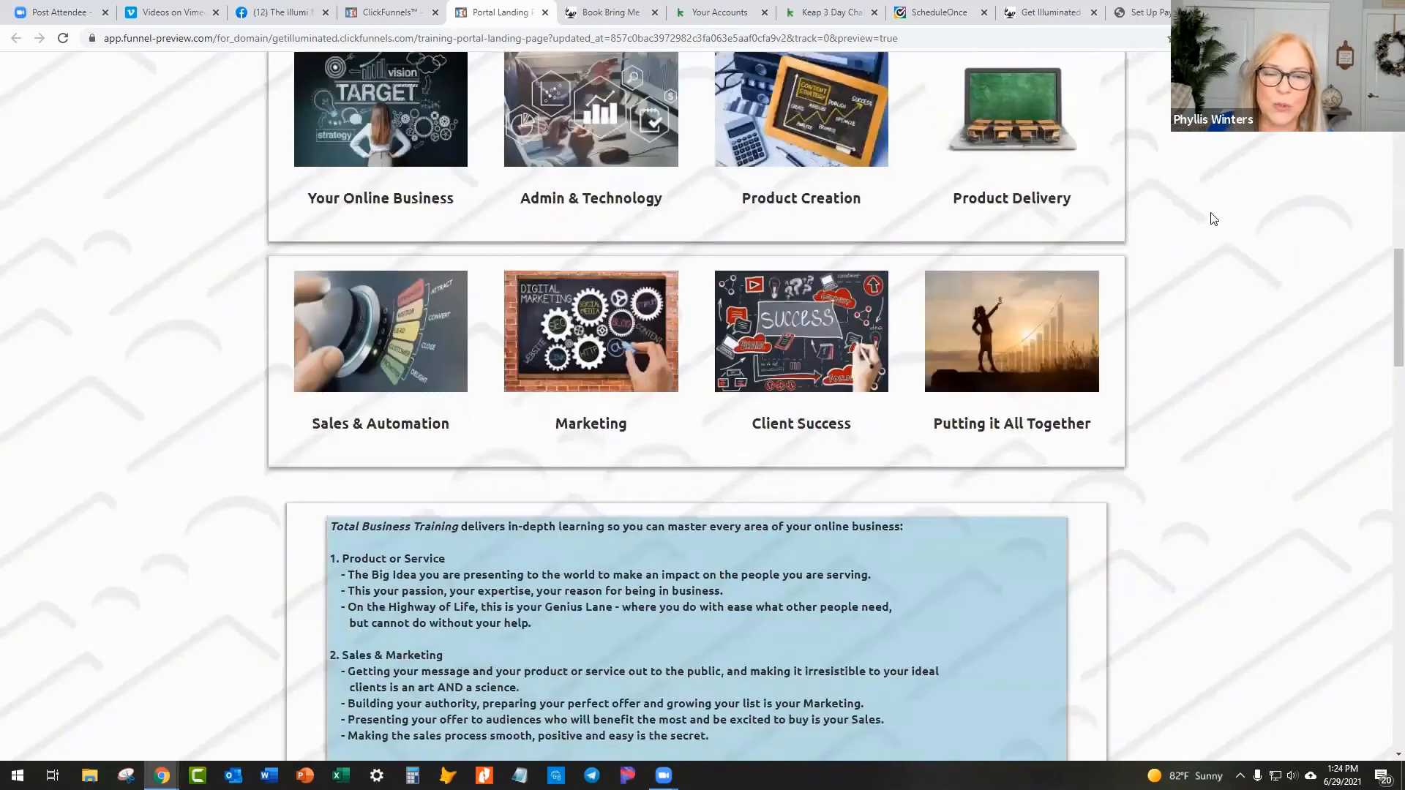
pyautogui.scroll(-4, 1210, 216)
pyautogui.scroll(-6, 1214, 217)
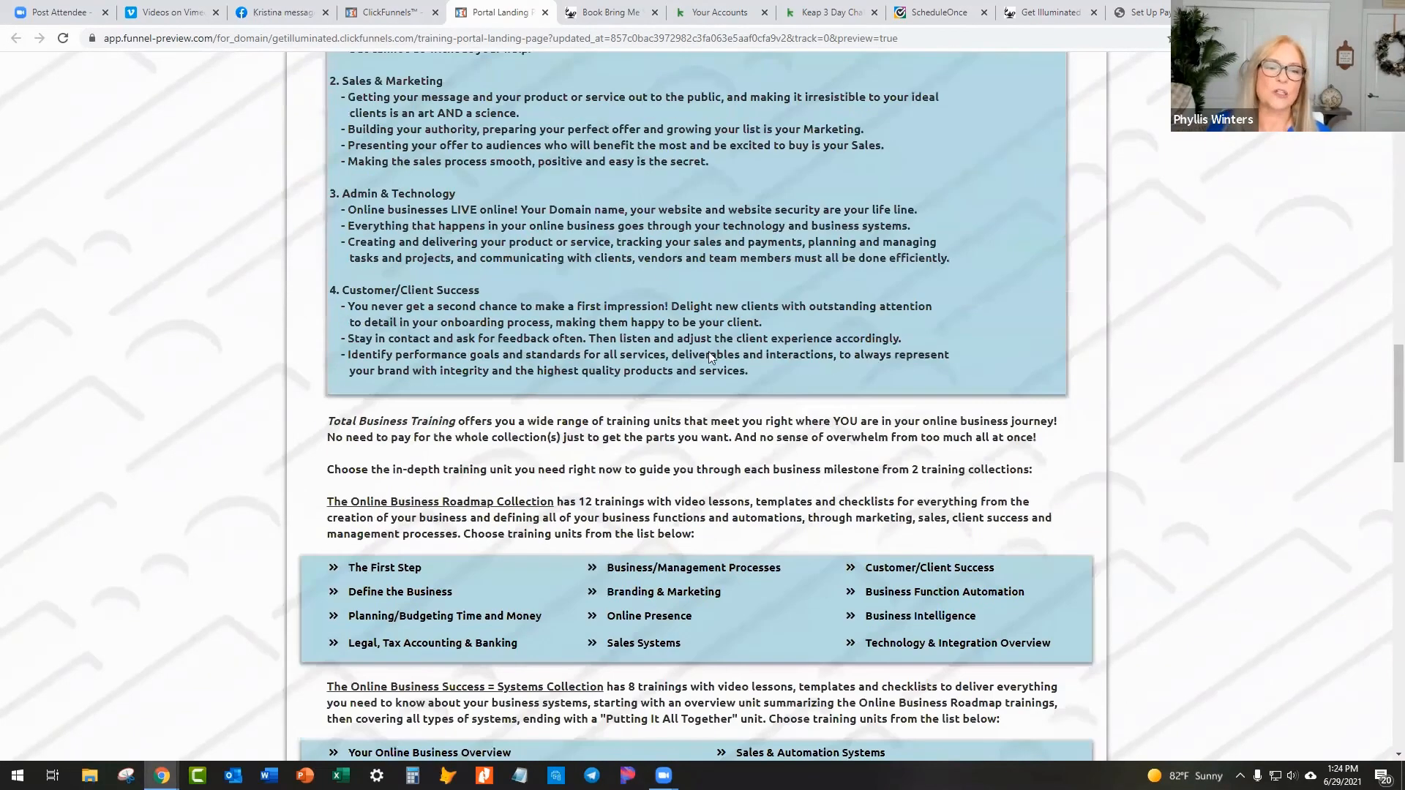
pyautogui.scroll(-12, 695, 300)
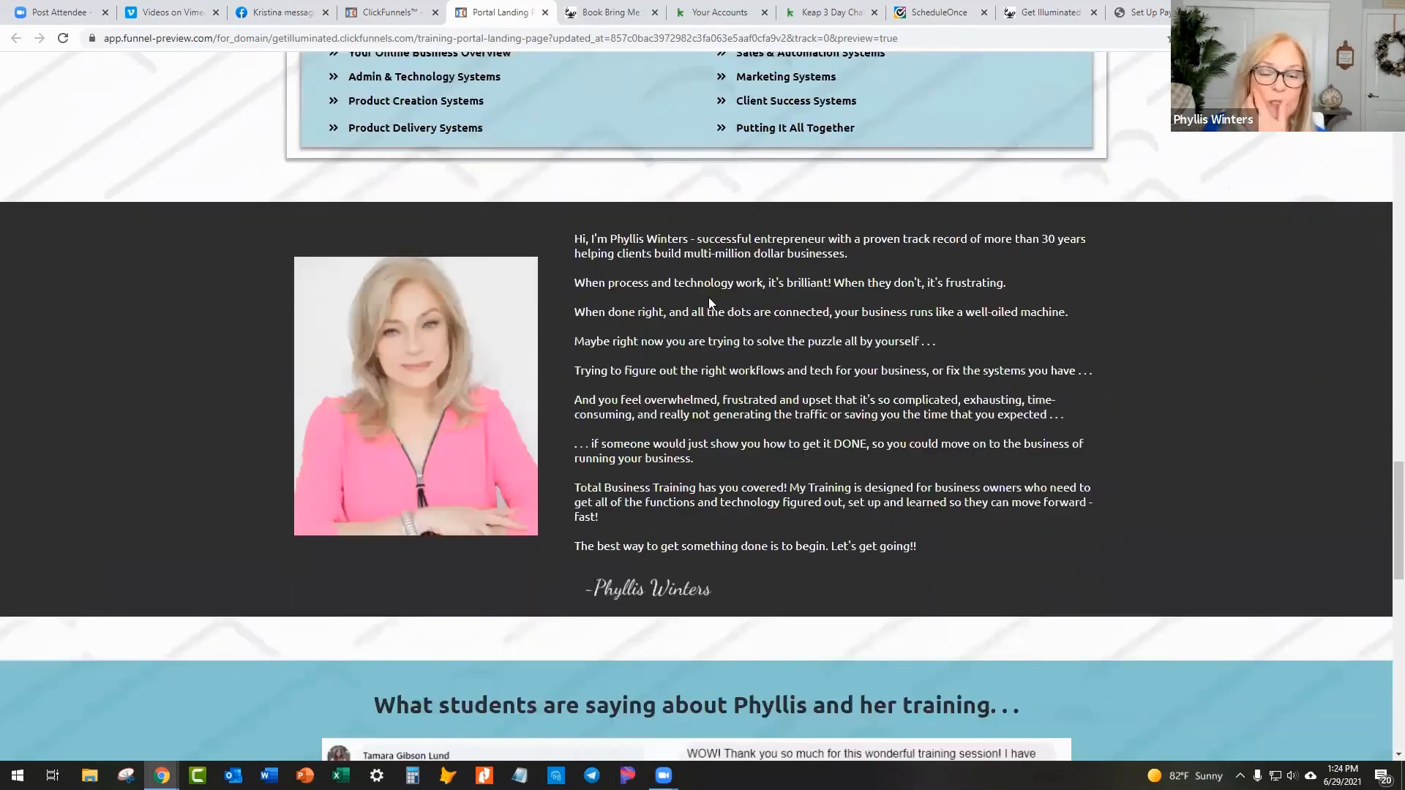
pyautogui.scroll(20, 699, 291)
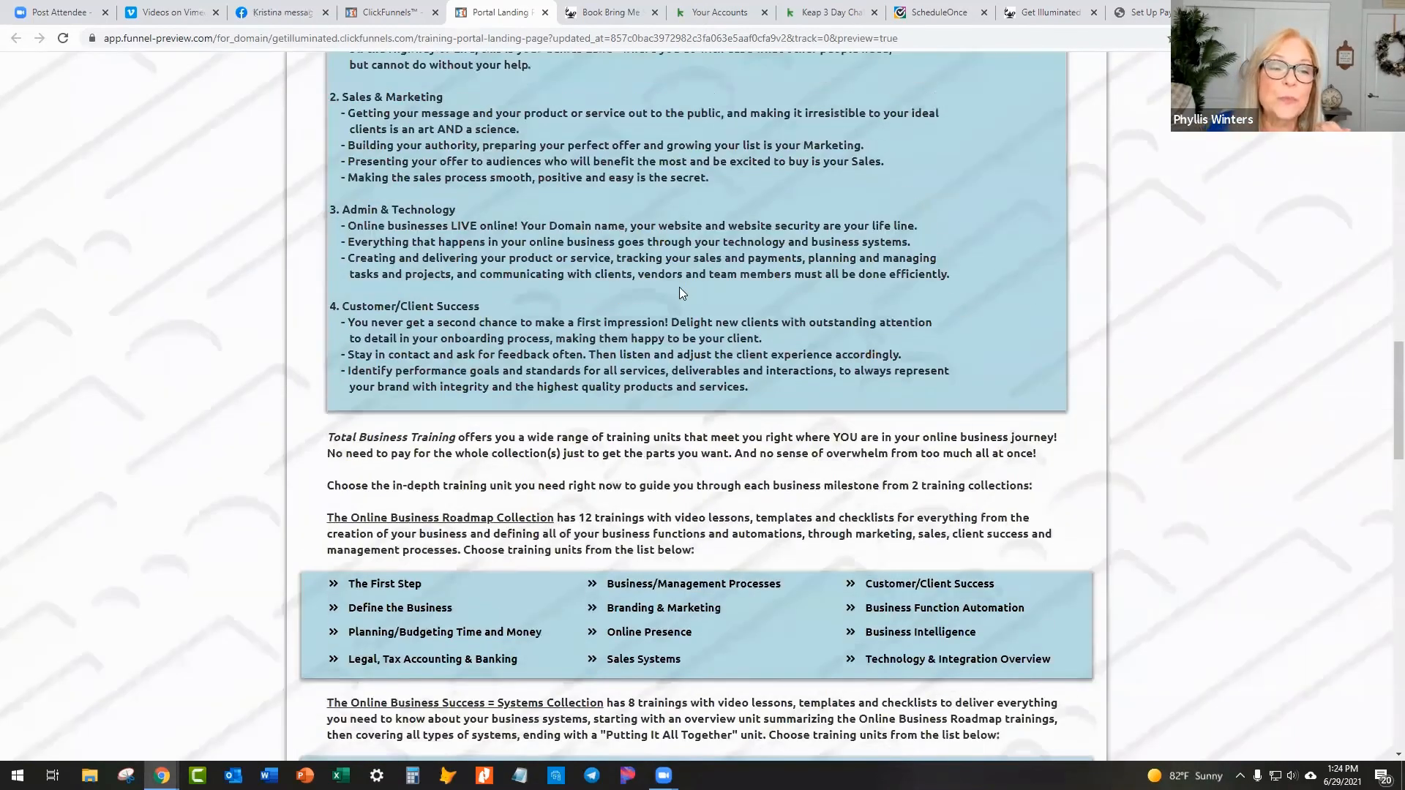
pyautogui.scroll(10, 654, 207)
# Step: Return to the funnels list, search for "training", open the Total Business Training funnel, and preview its TBT Gallery page
pyautogui.click(391, 13)
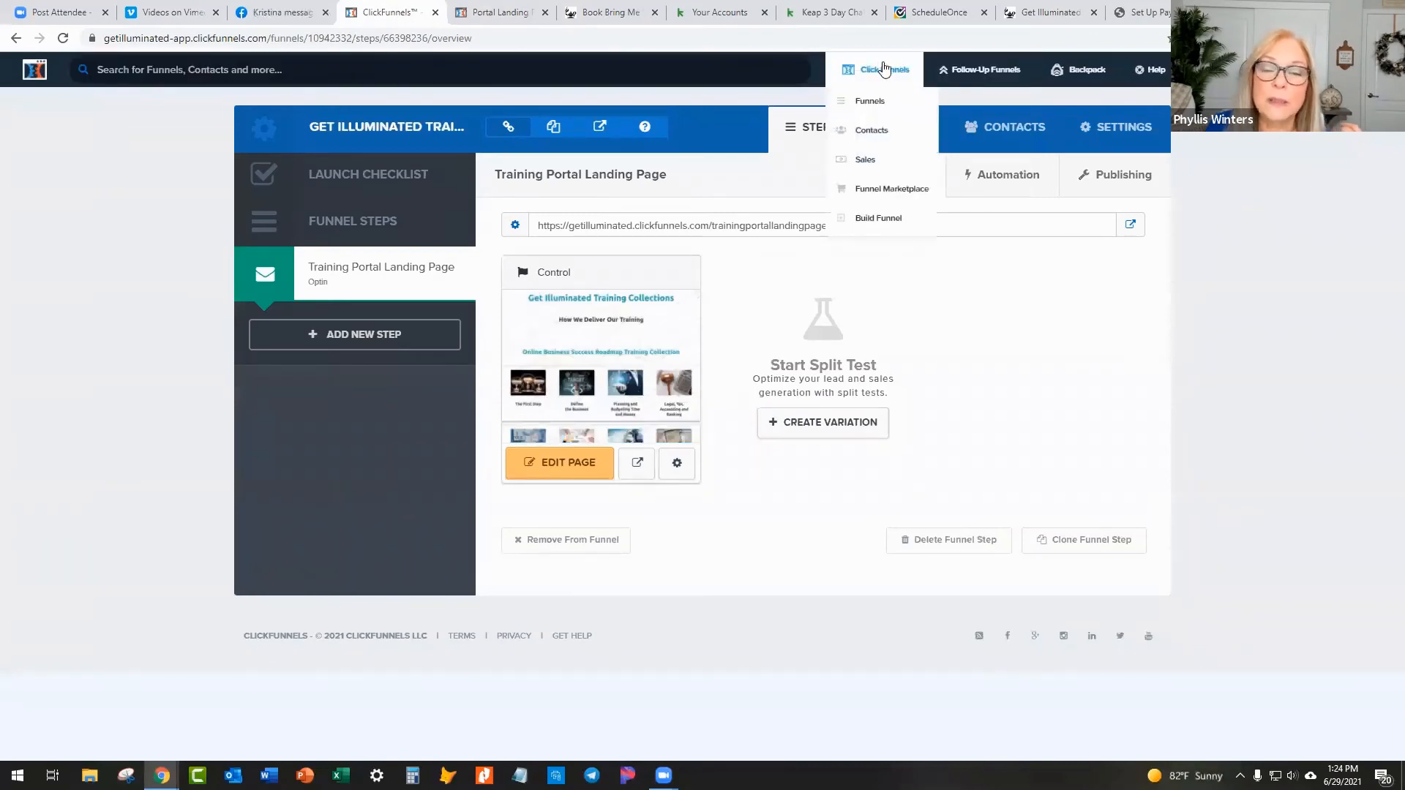
pyautogui.click(882, 101)
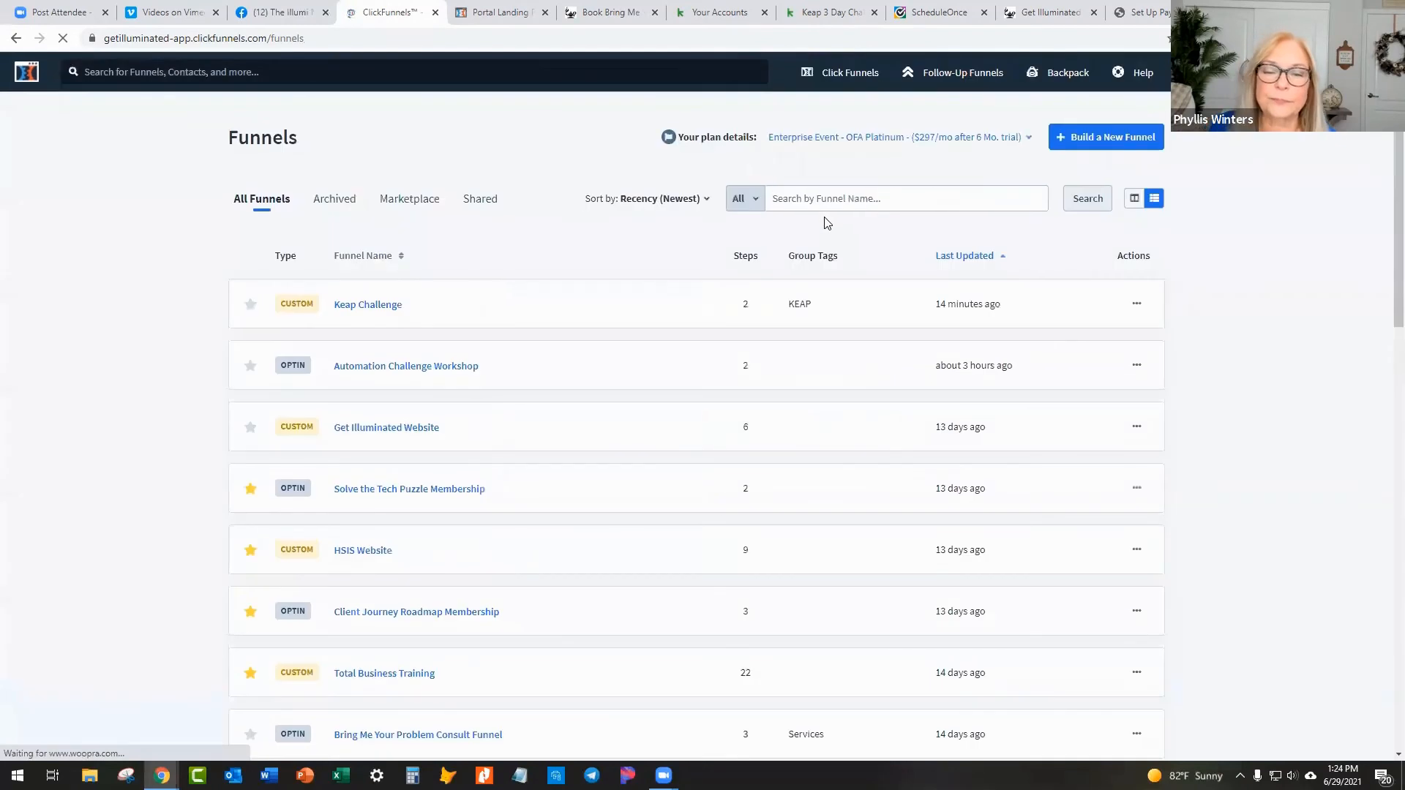
pyautogui.click(836, 199)
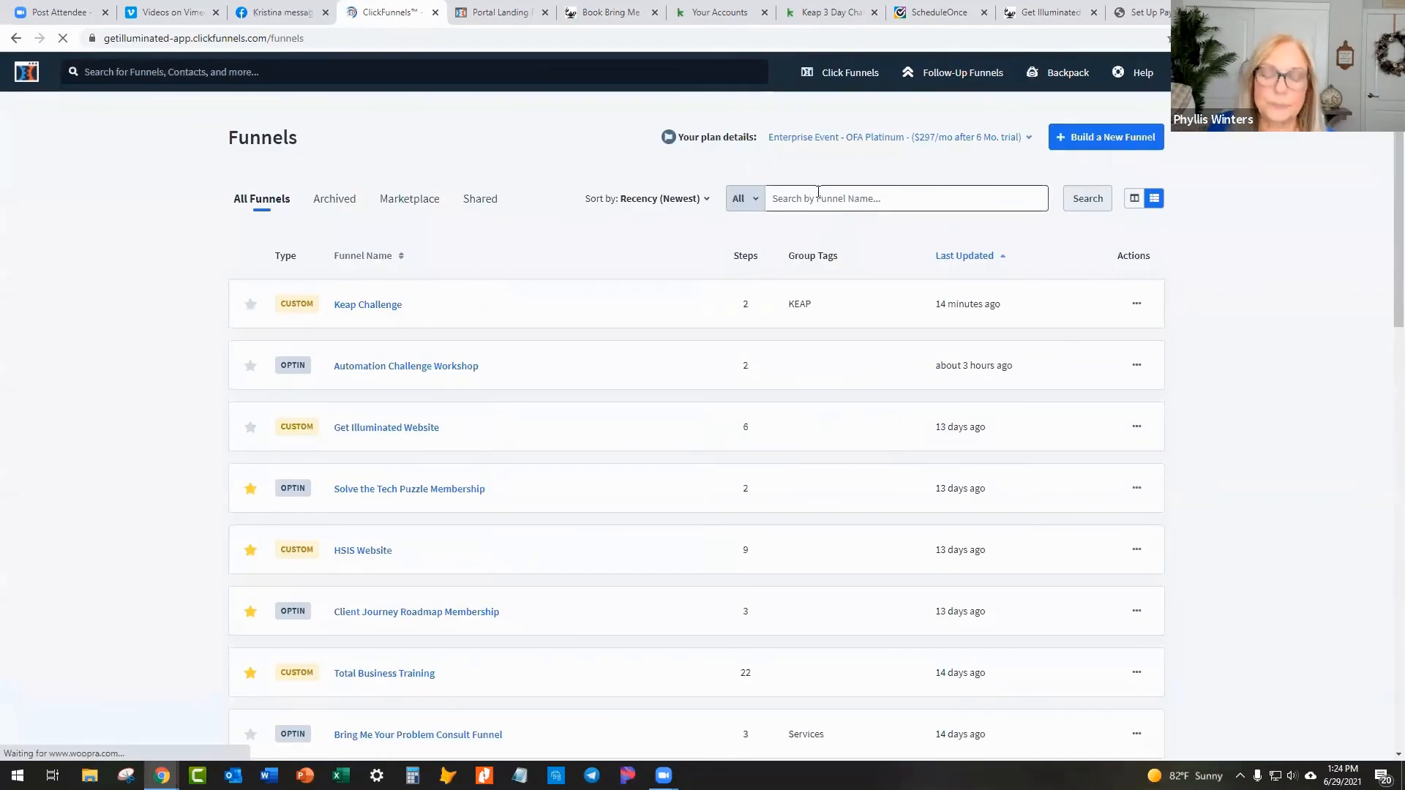
pyautogui.write('training')
pyautogui.press('Return')
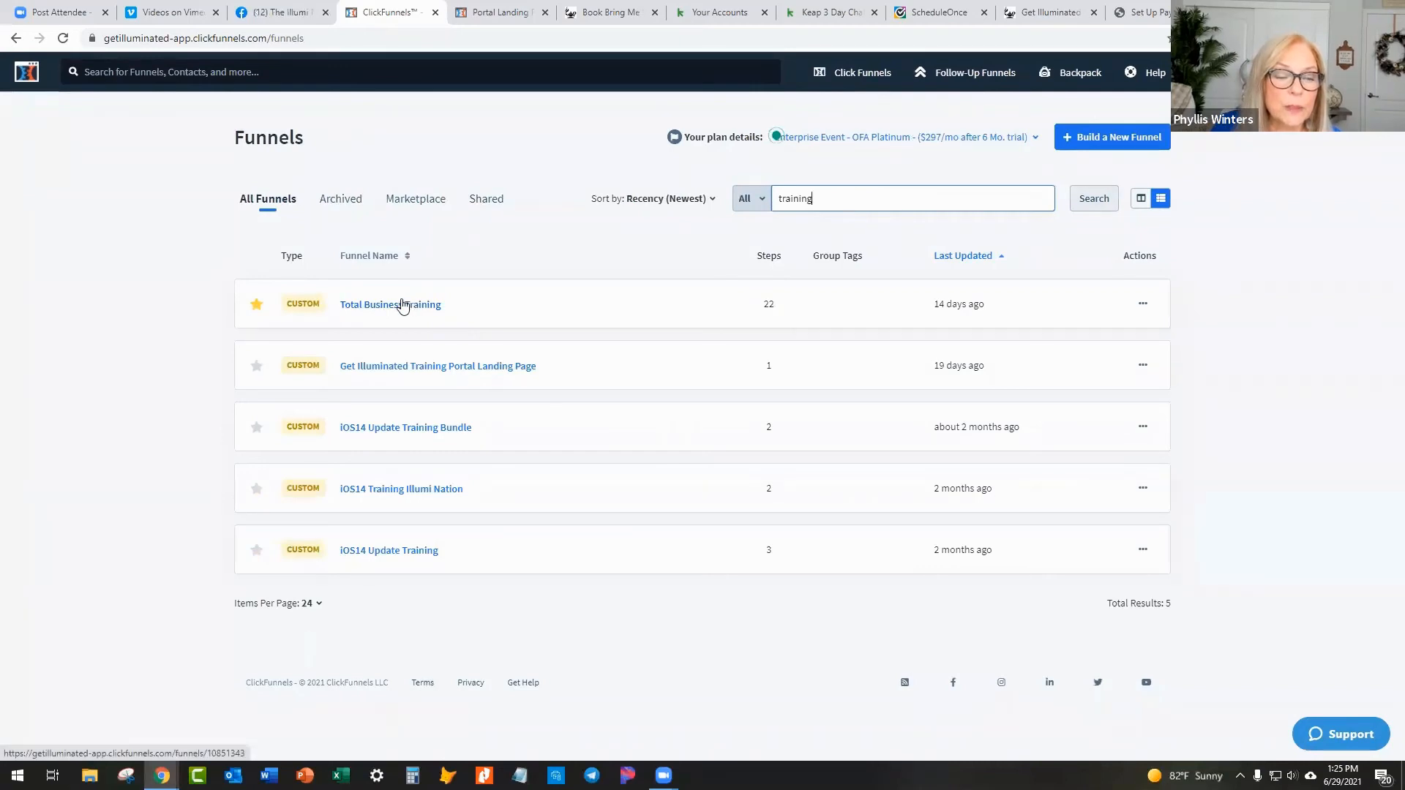
pyautogui.click(384, 312)
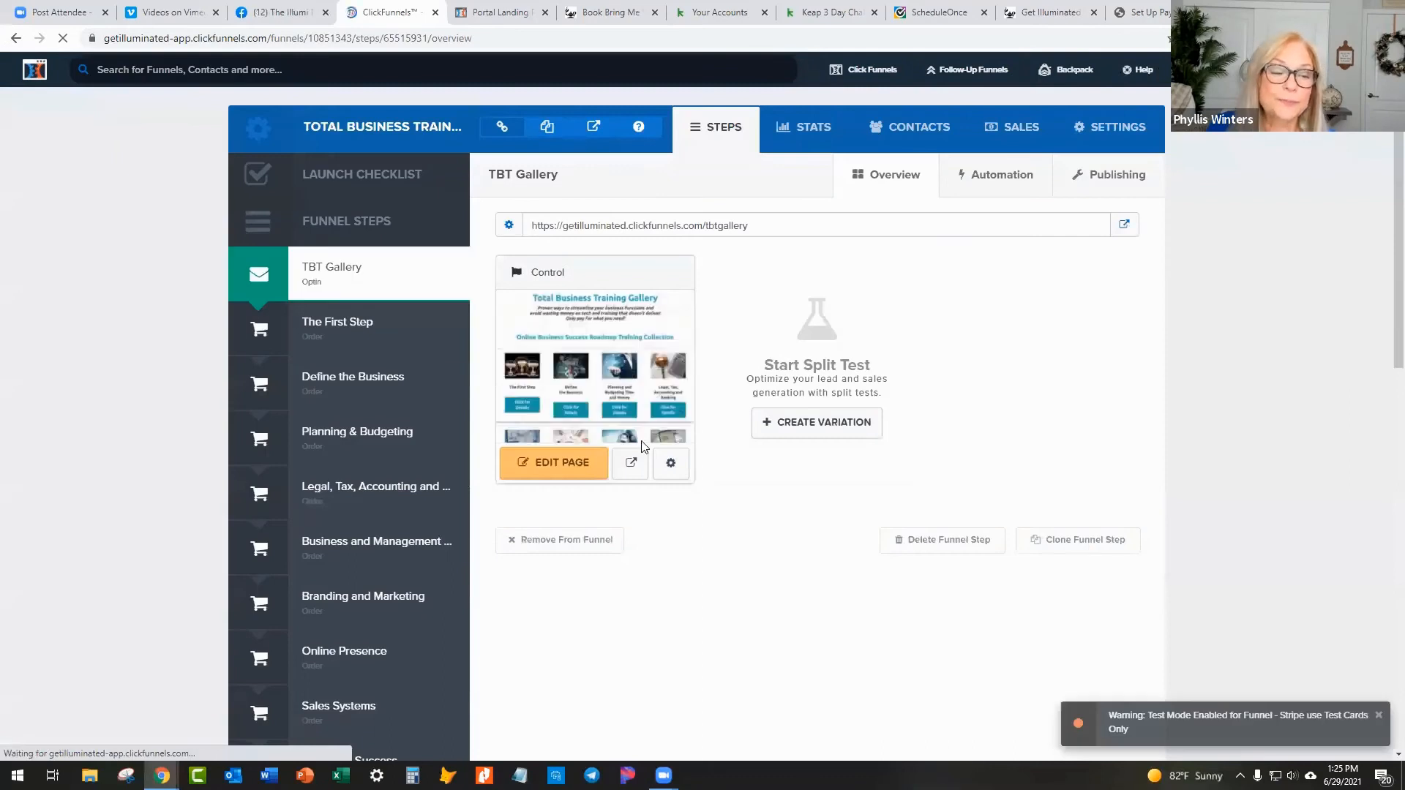
pyautogui.click(630, 462)
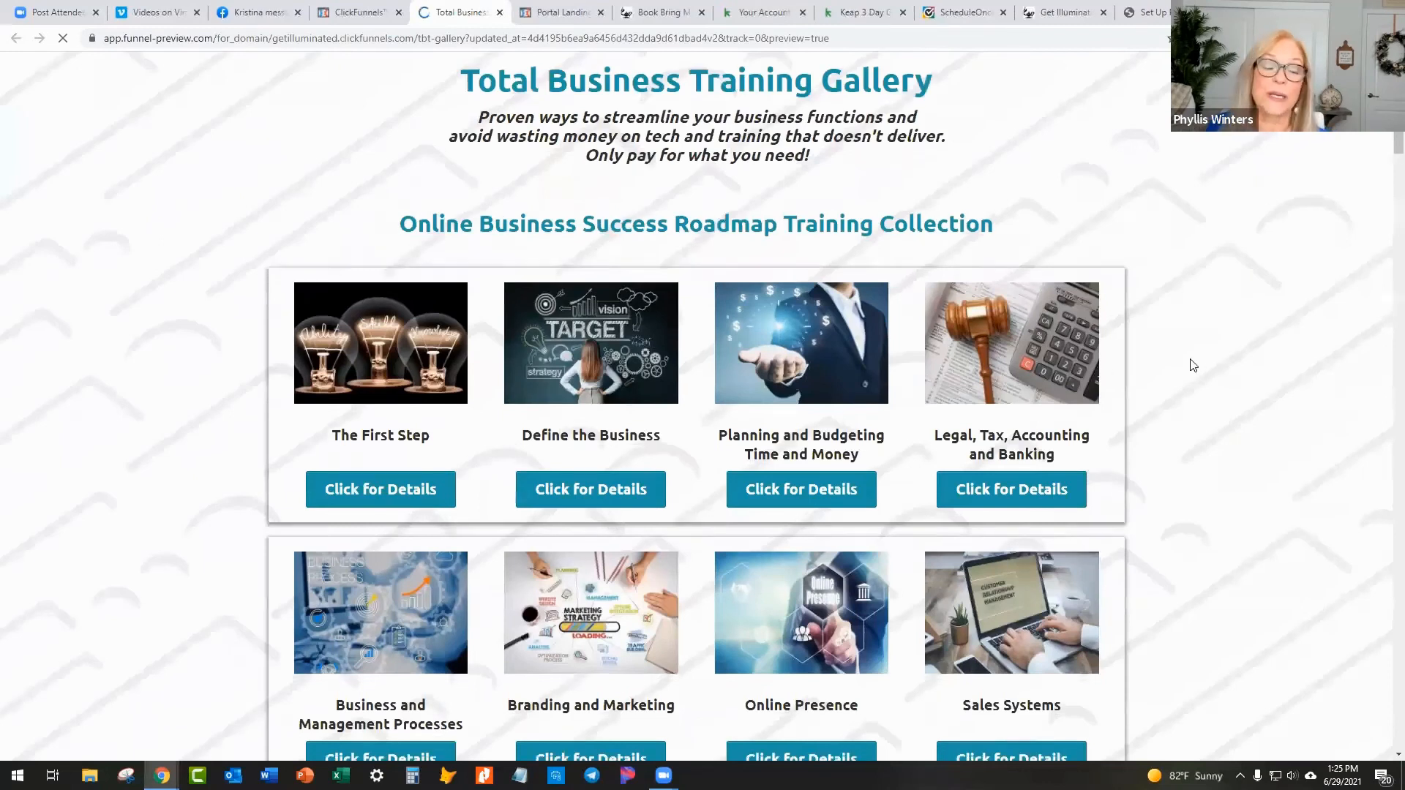
# Step: Examine the Total Business Training Gallery page, including both training collections with their details links and the online business mind map
pyautogui.scroll(-1, 364, 349)
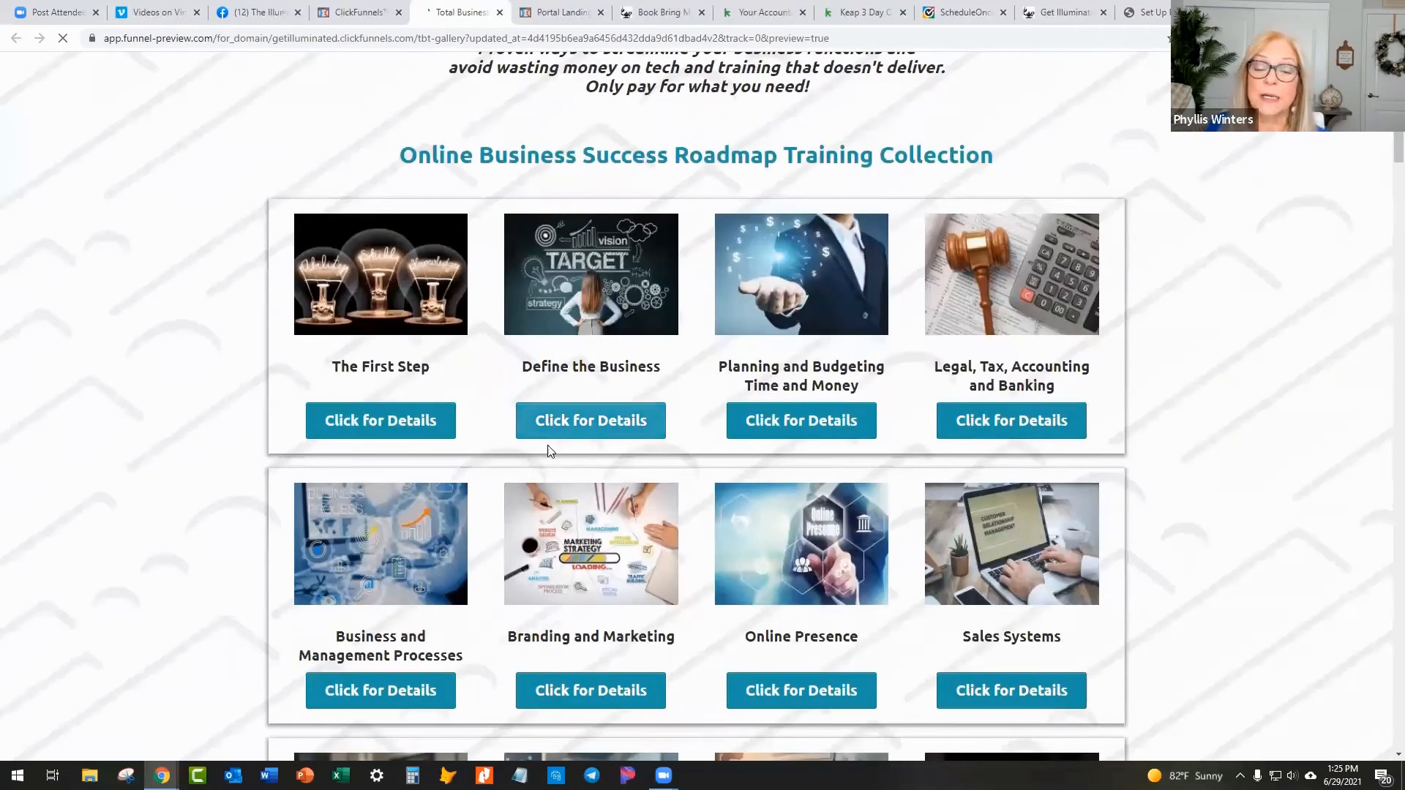
pyautogui.scroll(-2, 966, 413)
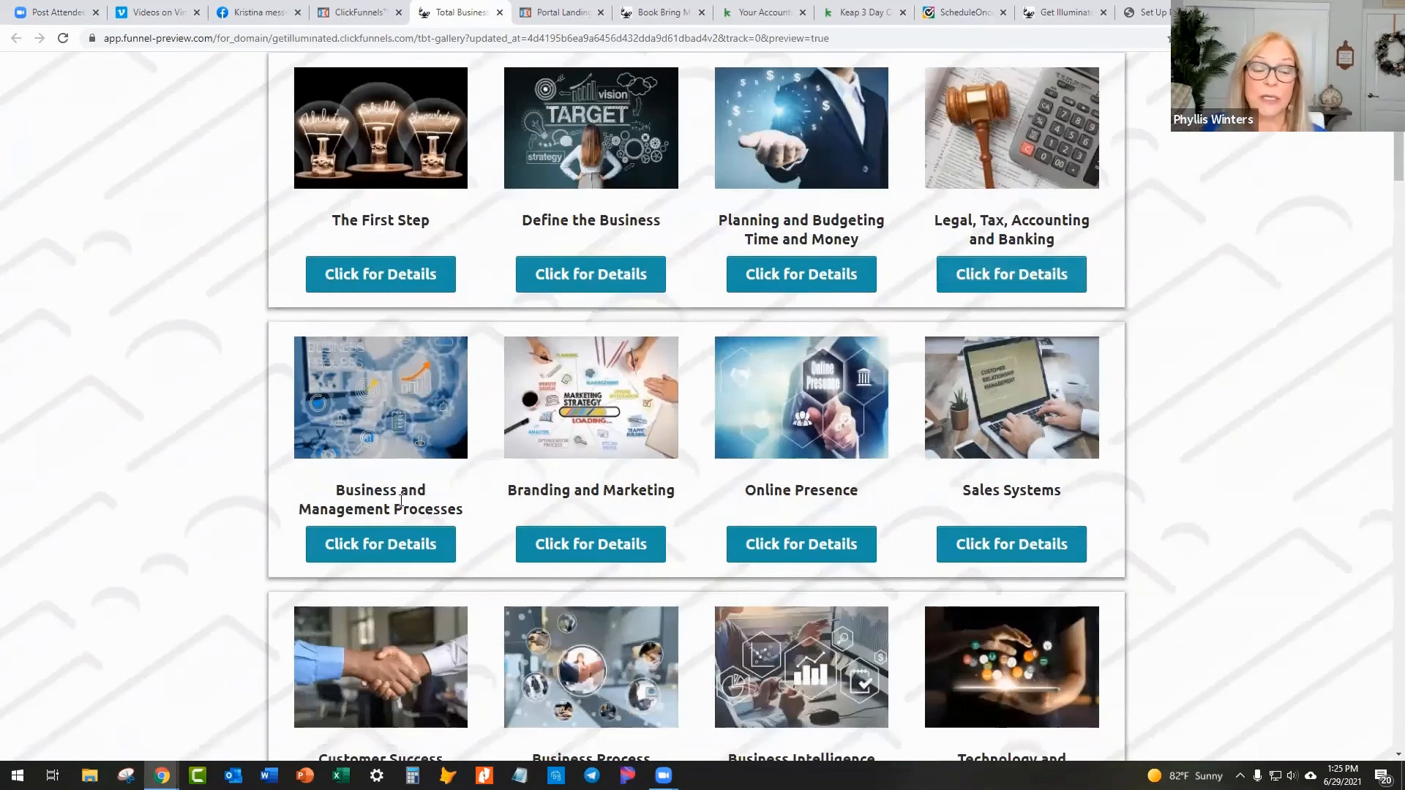
pyautogui.scroll(-2, 834, 504)
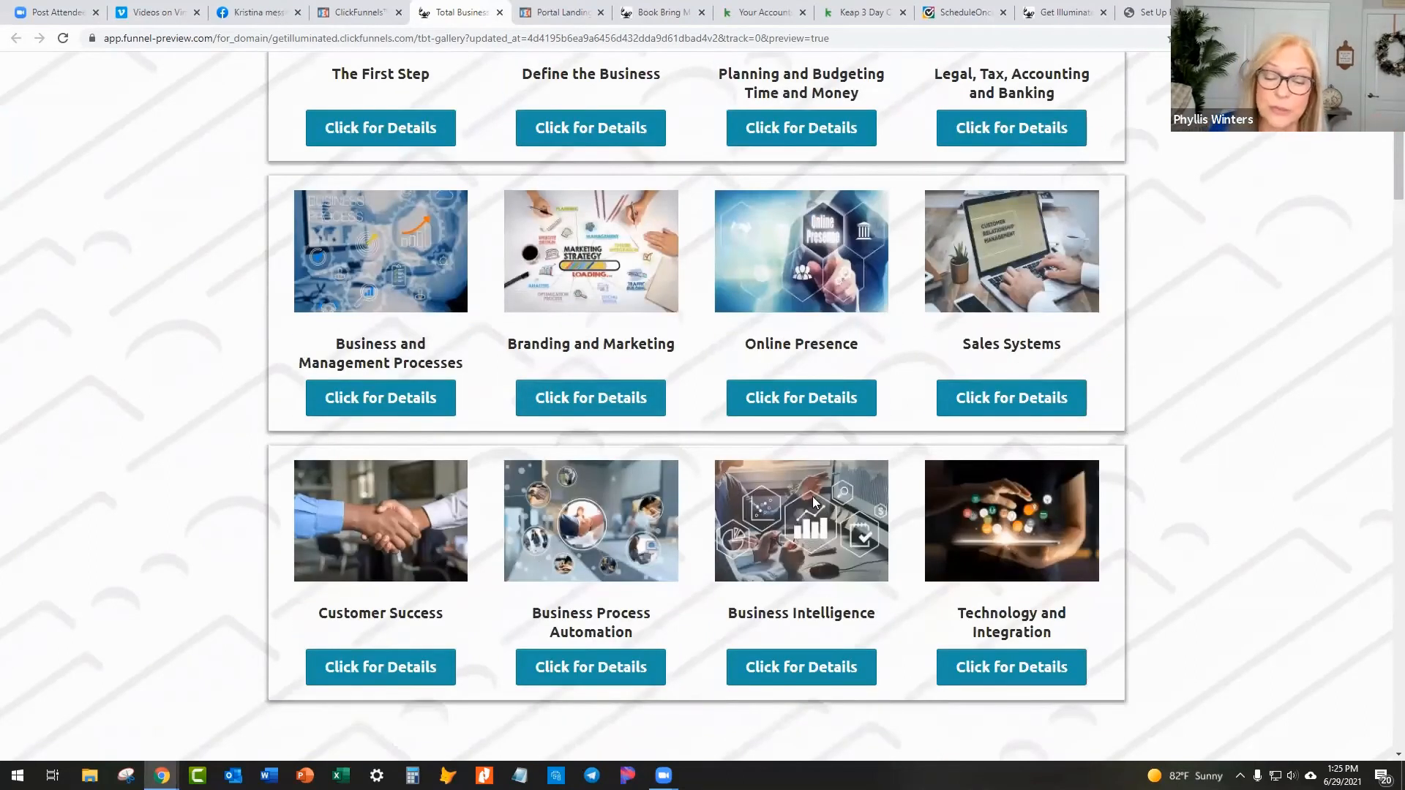
pyautogui.scroll(-2, 858, 573)
pyautogui.scroll(-9, 858, 427)
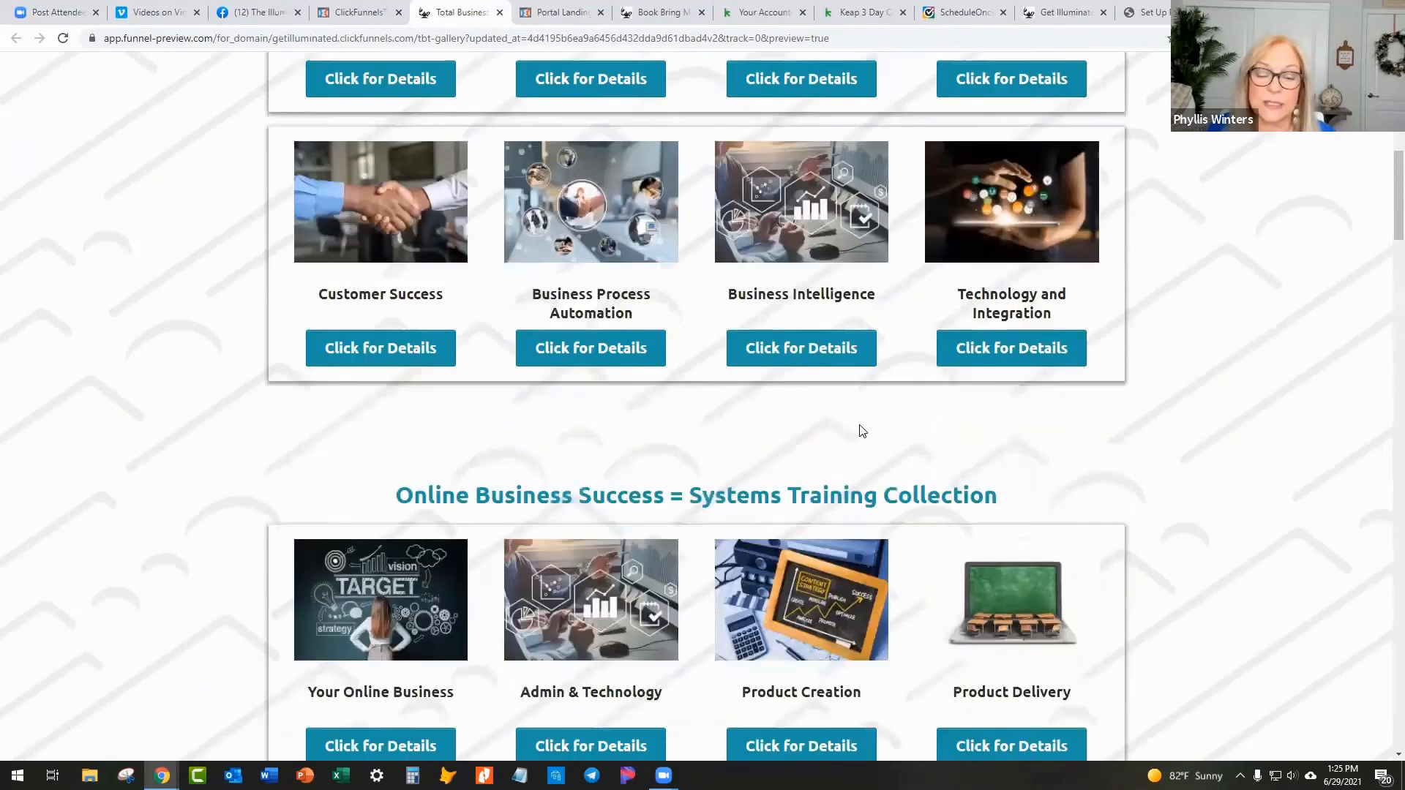
pyautogui.scroll(-14, 585, 299)
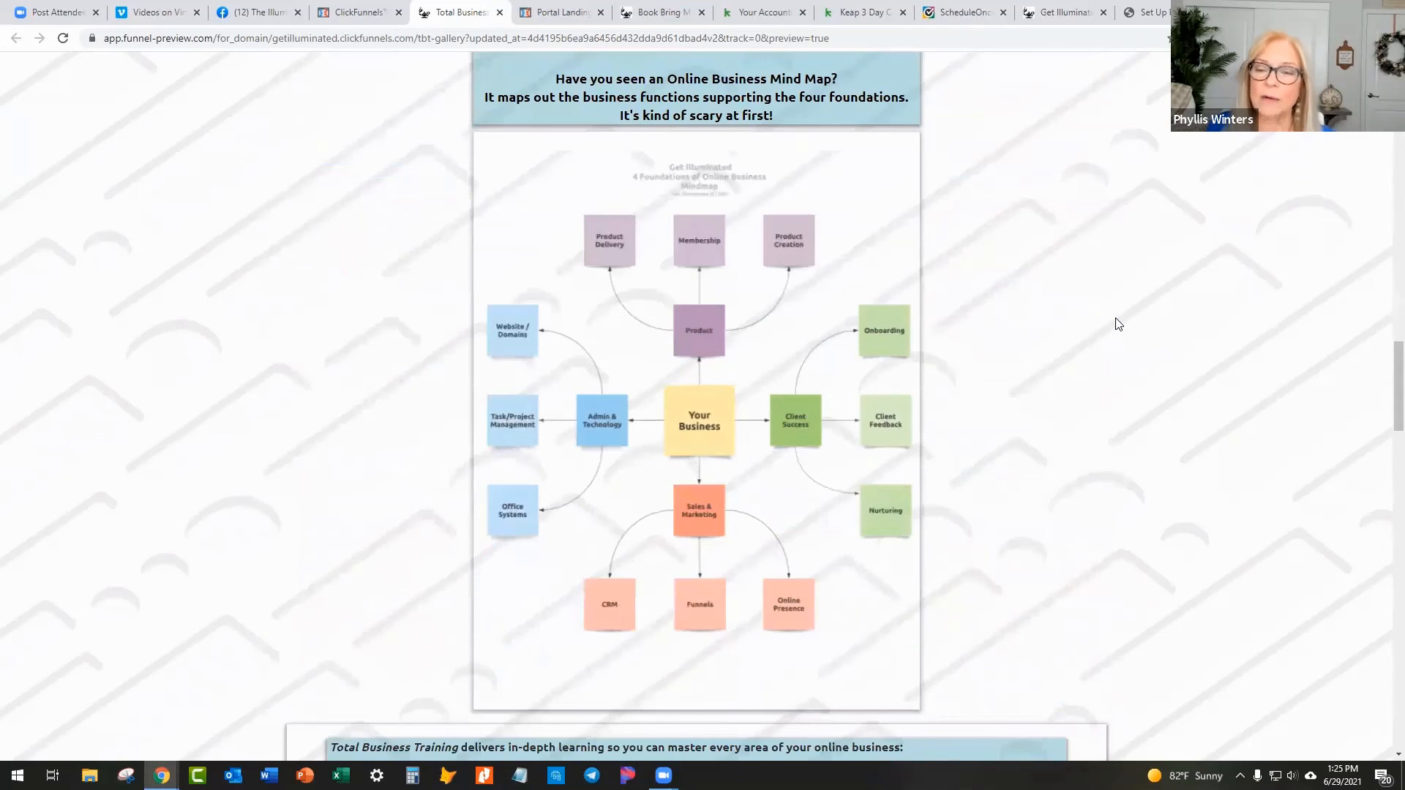
pyautogui.scroll(15, 1118, 324)
pyautogui.scroll(9, 1118, 324)
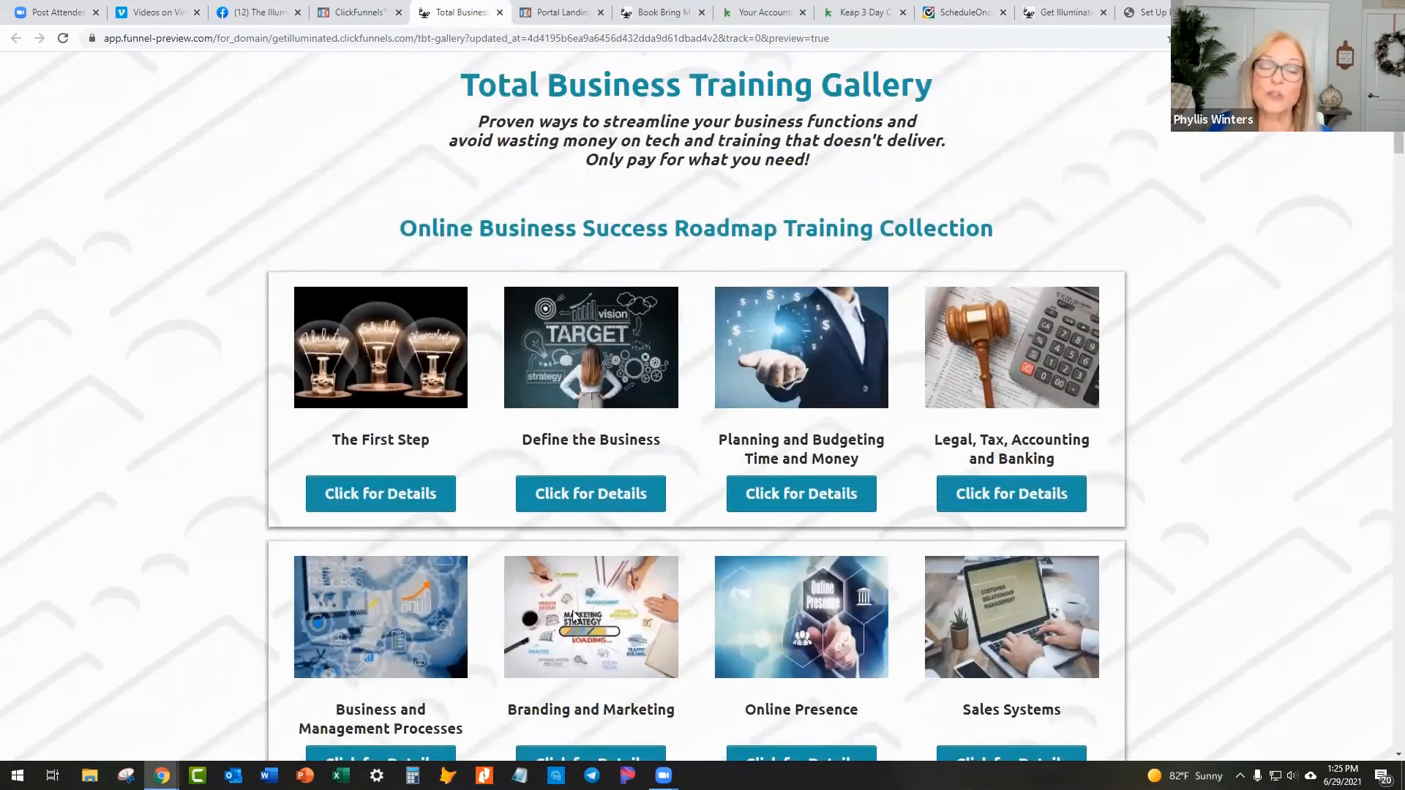
pyautogui.scroll(-2, 1307, 265)
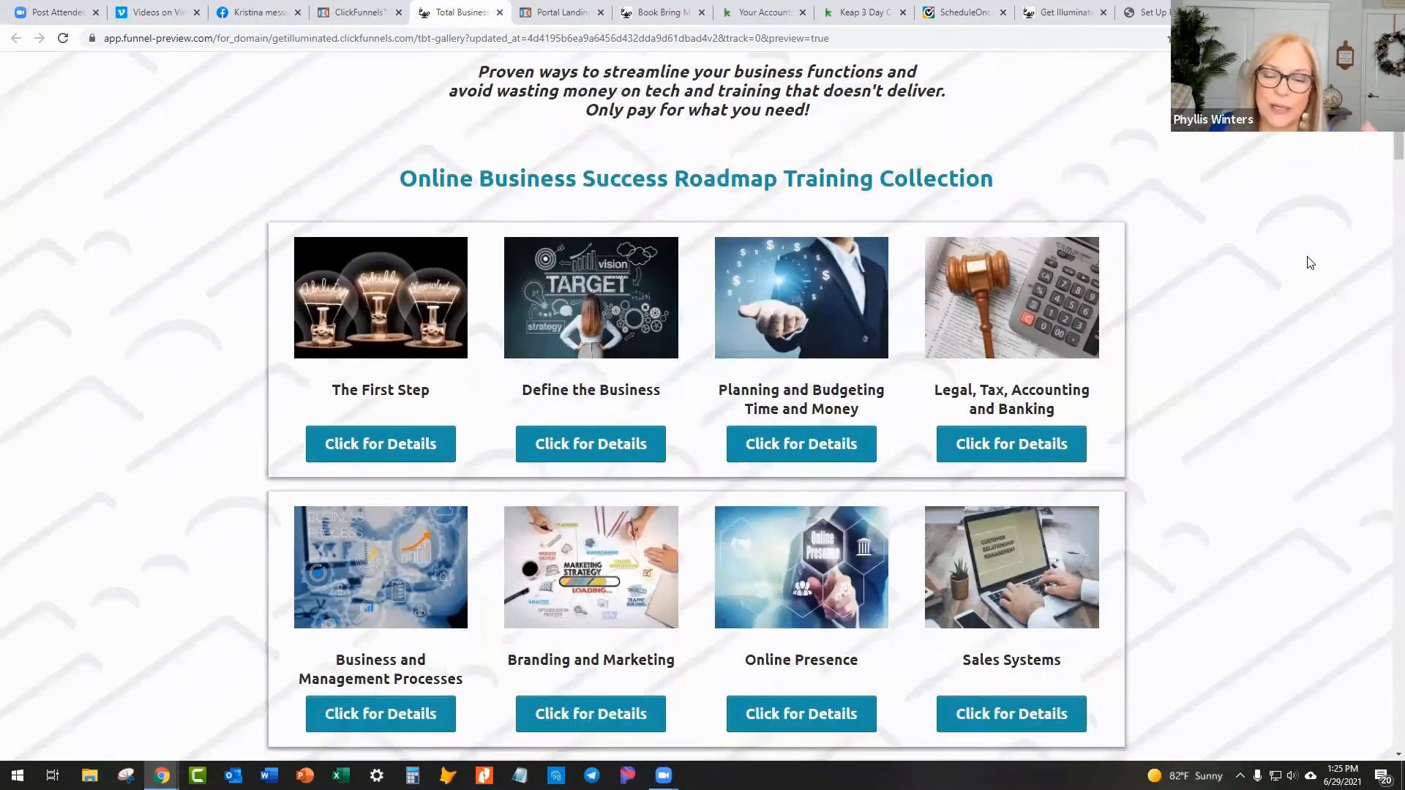
pyautogui.scroll(2, 1311, 261)
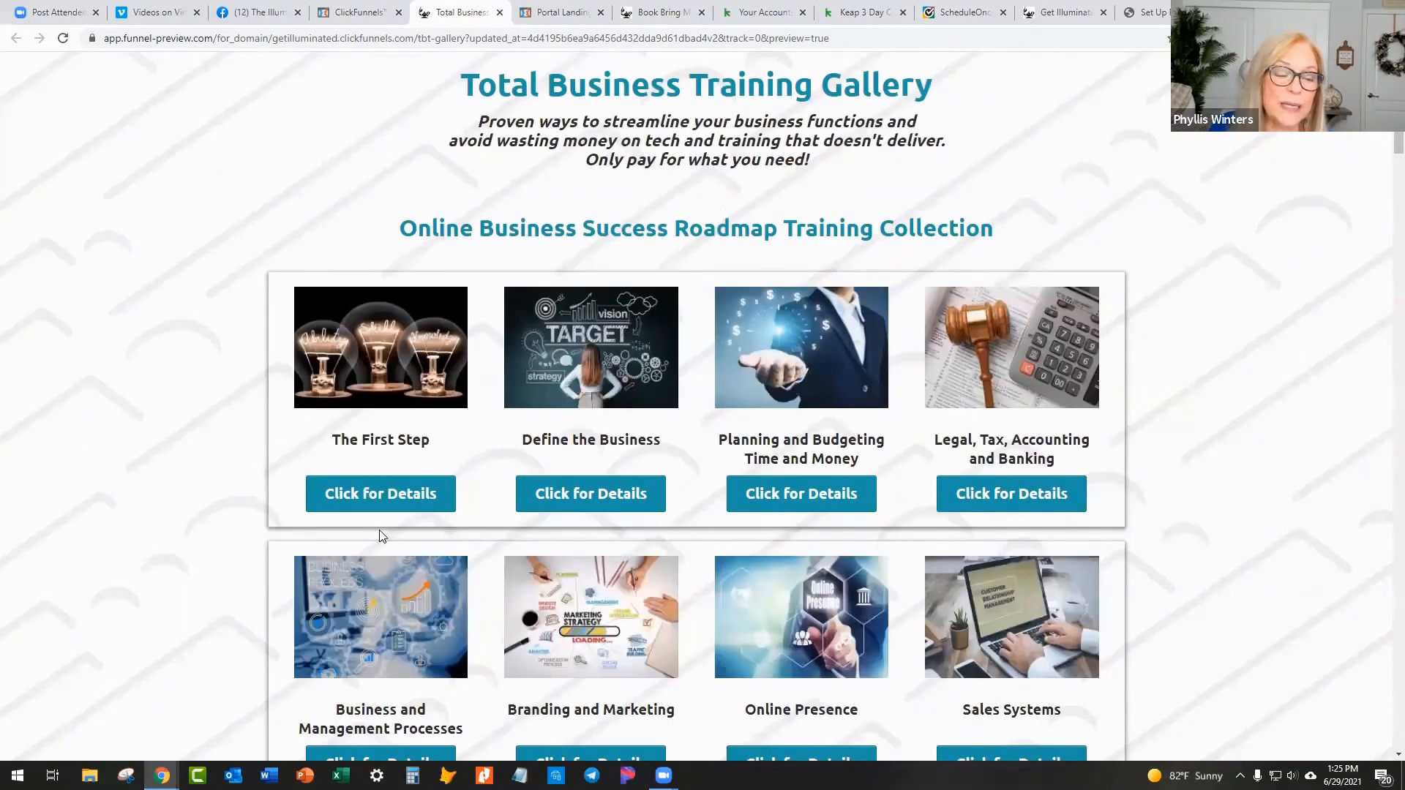
# Step: Open the details of The First Step training, continue to its more-info page, and look through the unit results and sign-up options
pyautogui.click(361, 494)
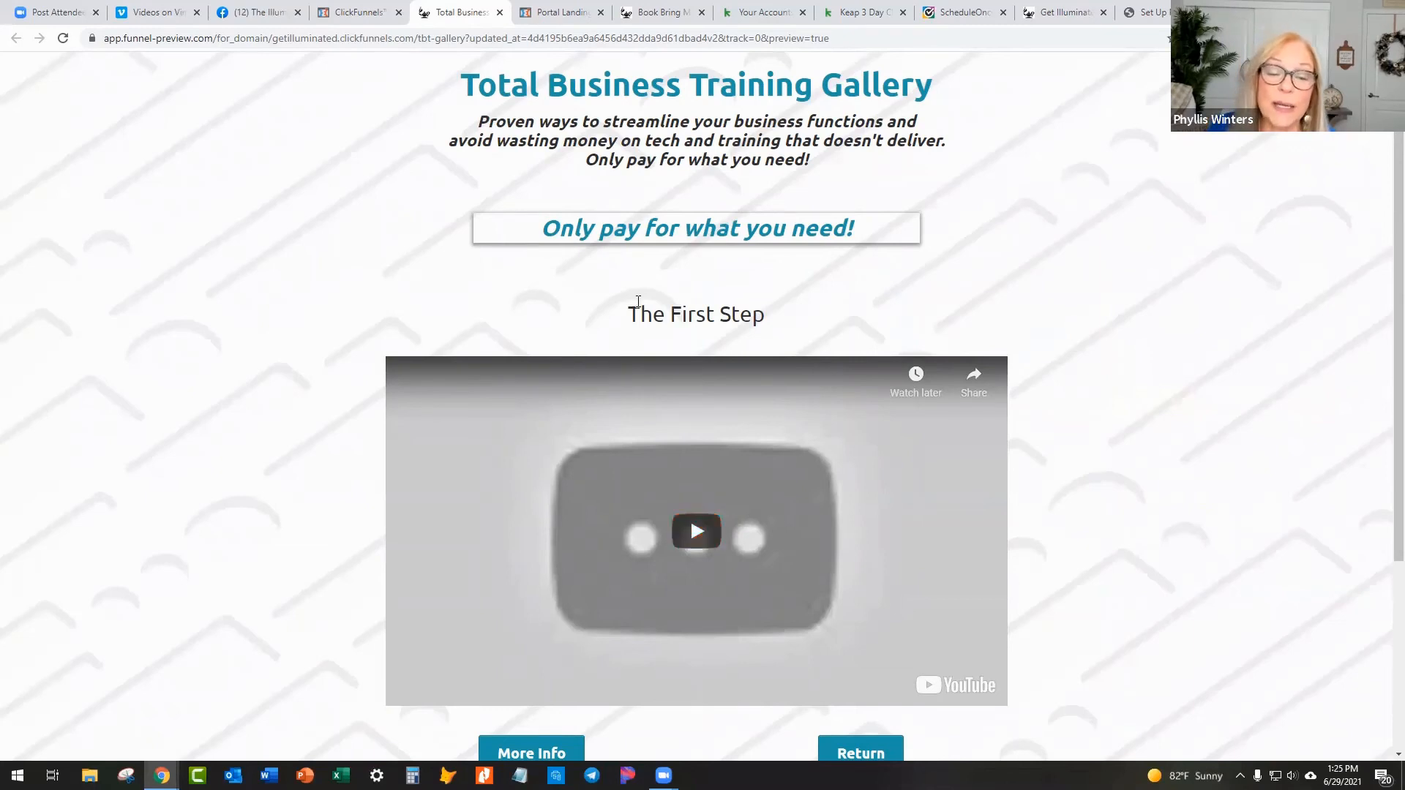
pyautogui.scroll(-1, 778, 330)
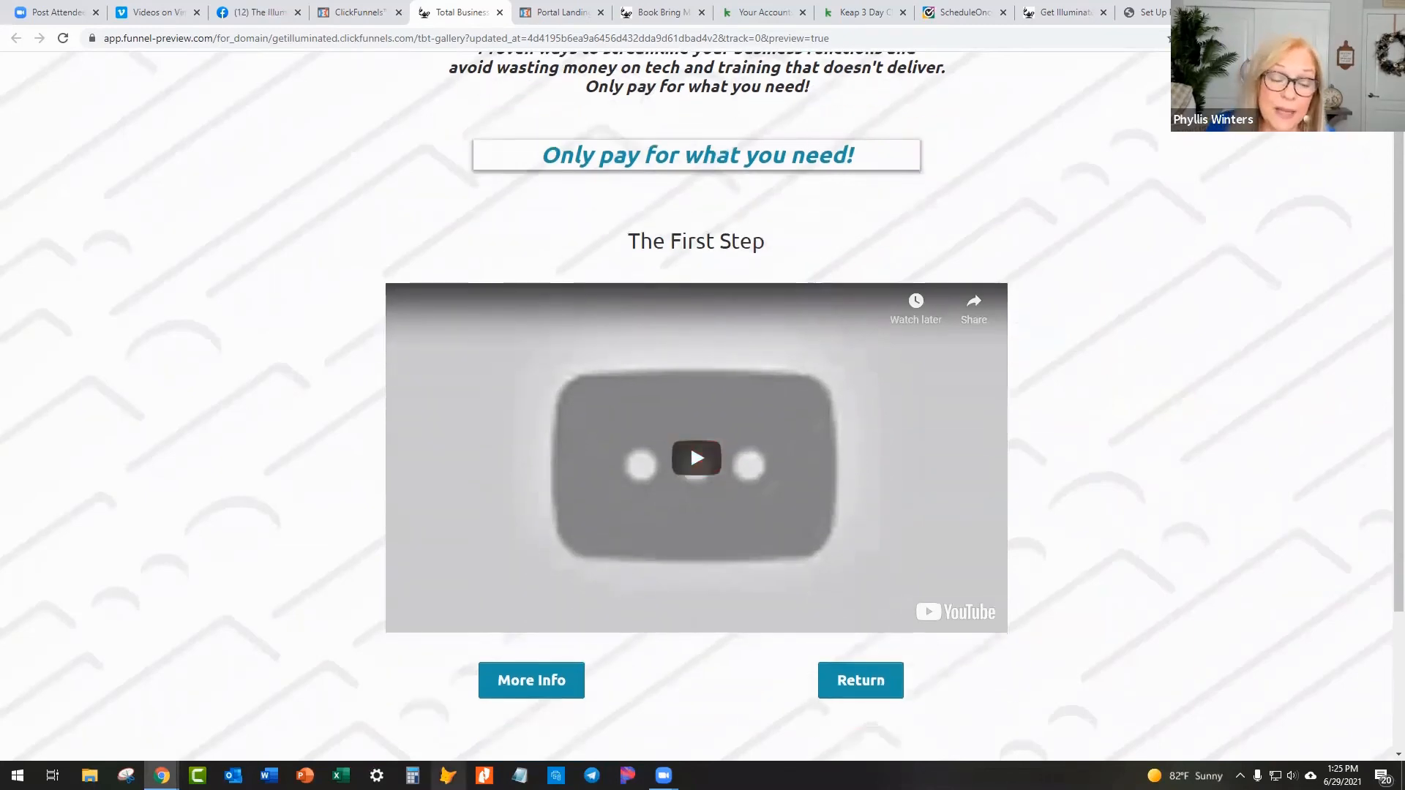
pyautogui.click(524, 682)
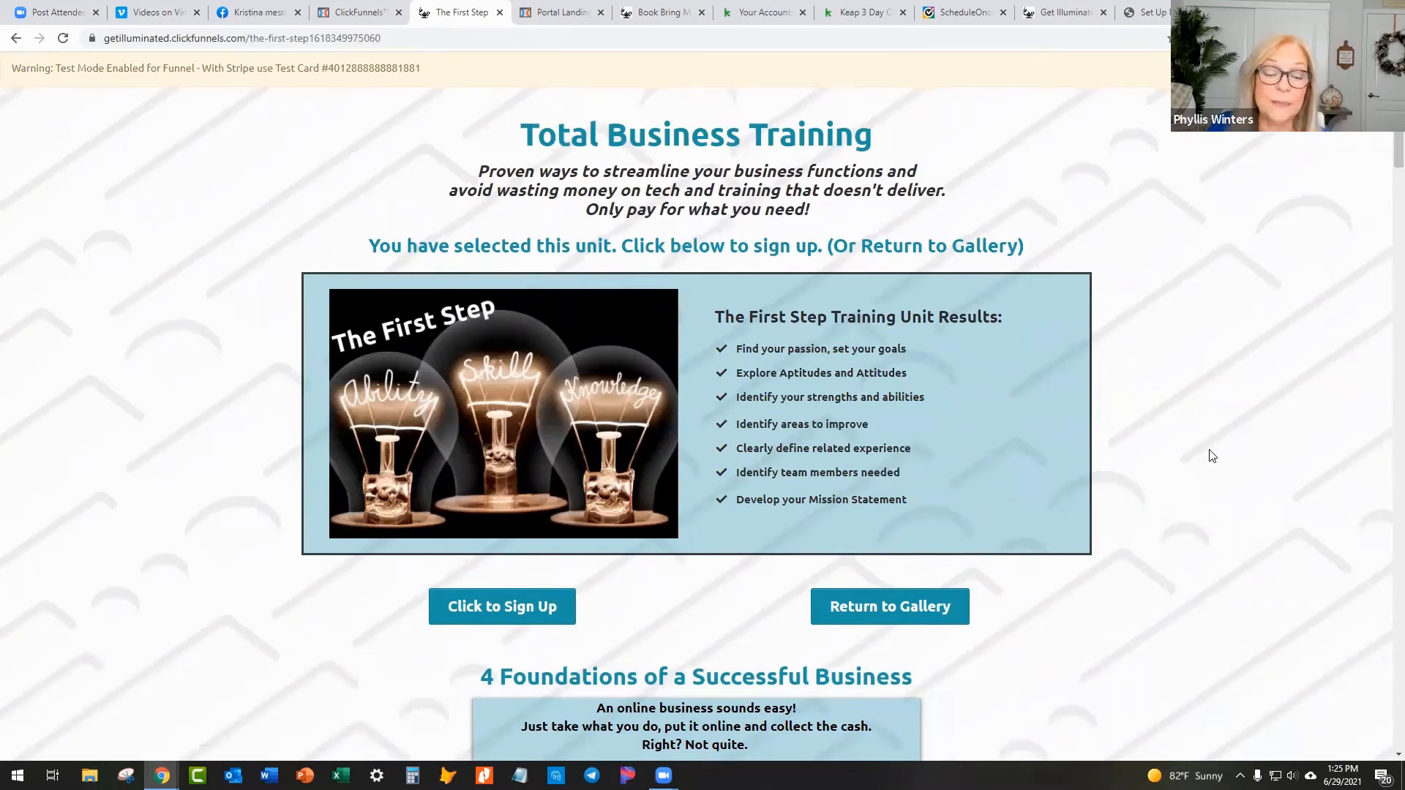
pyautogui.scroll(-4, 868, 461)
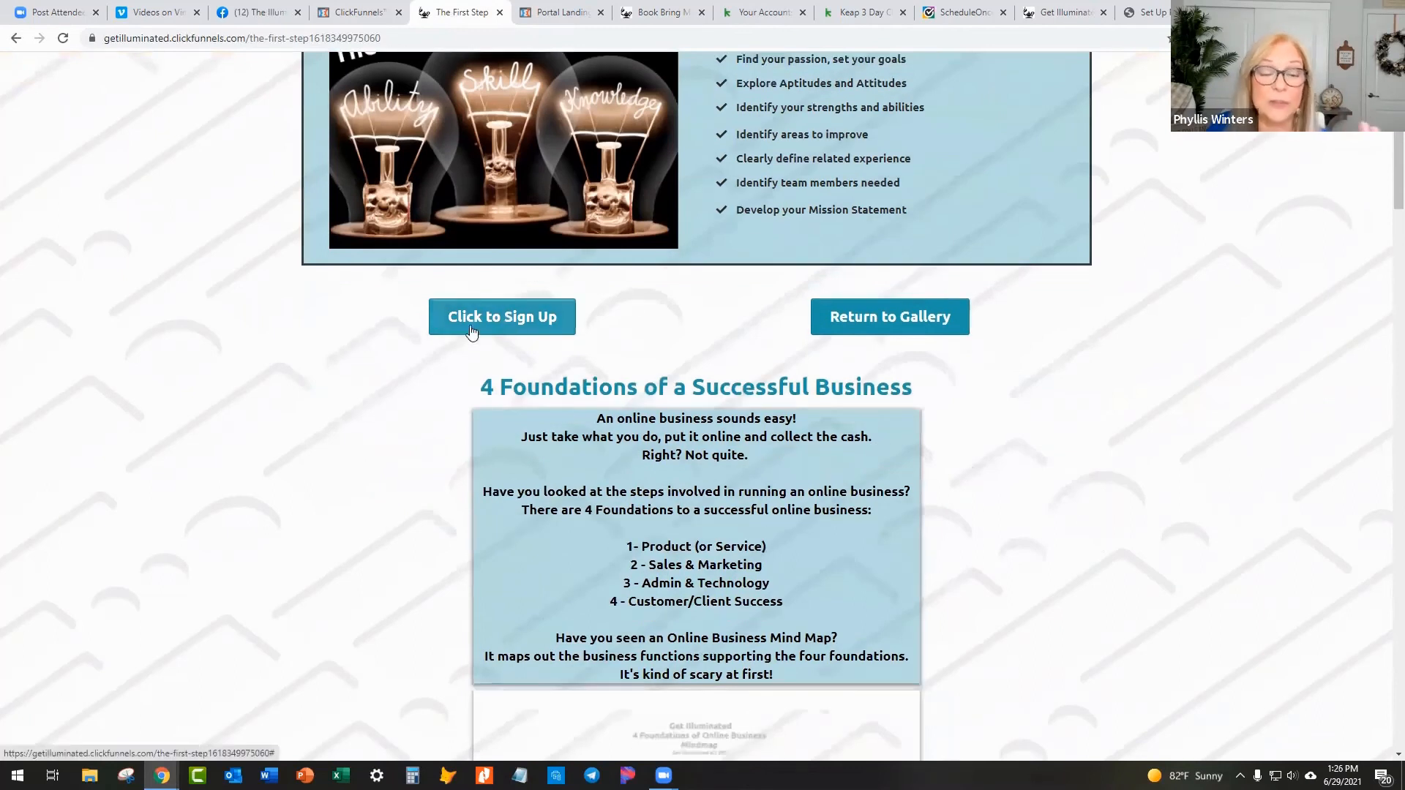
pyautogui.scroll(-4, 1273, 326)
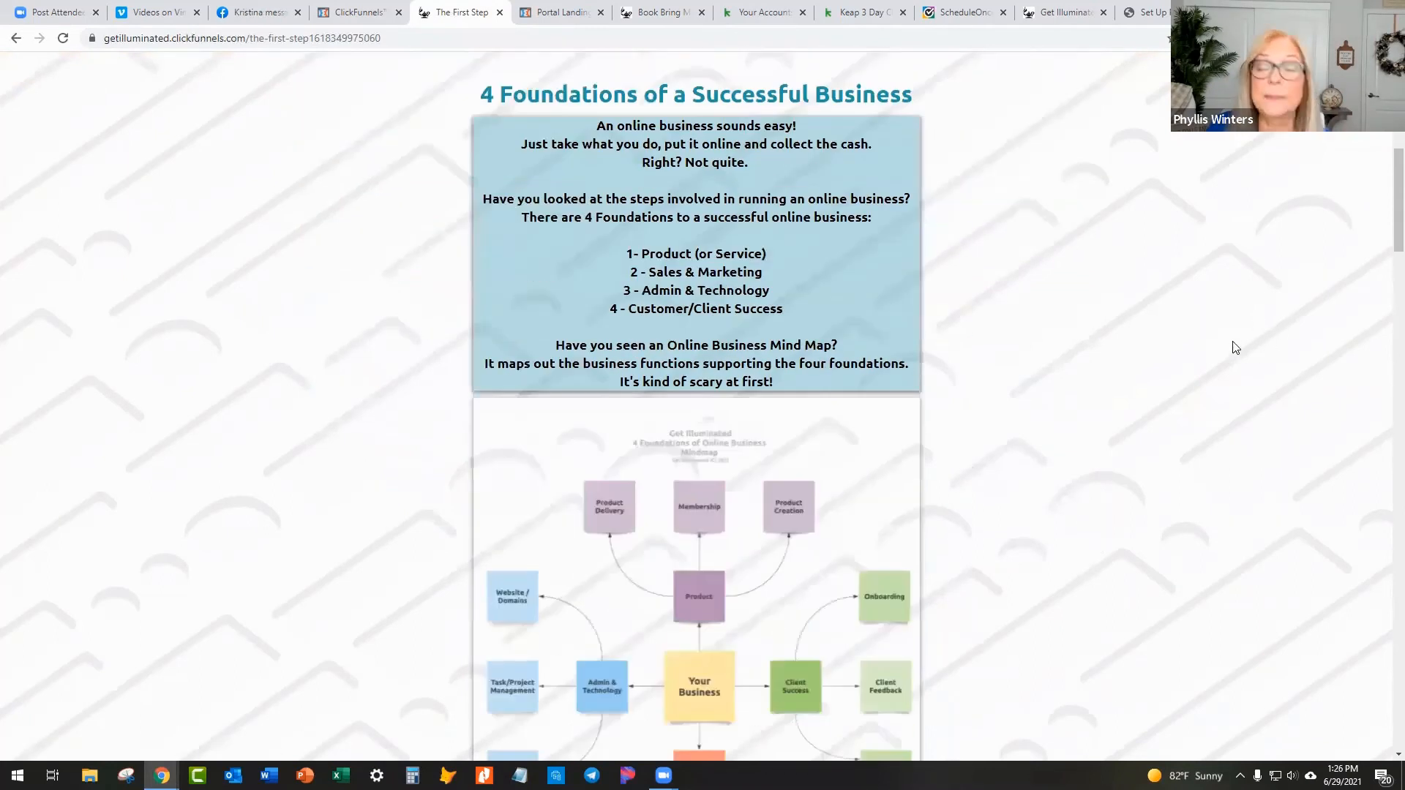
pyautogui.scroll(8, 1235, 347)
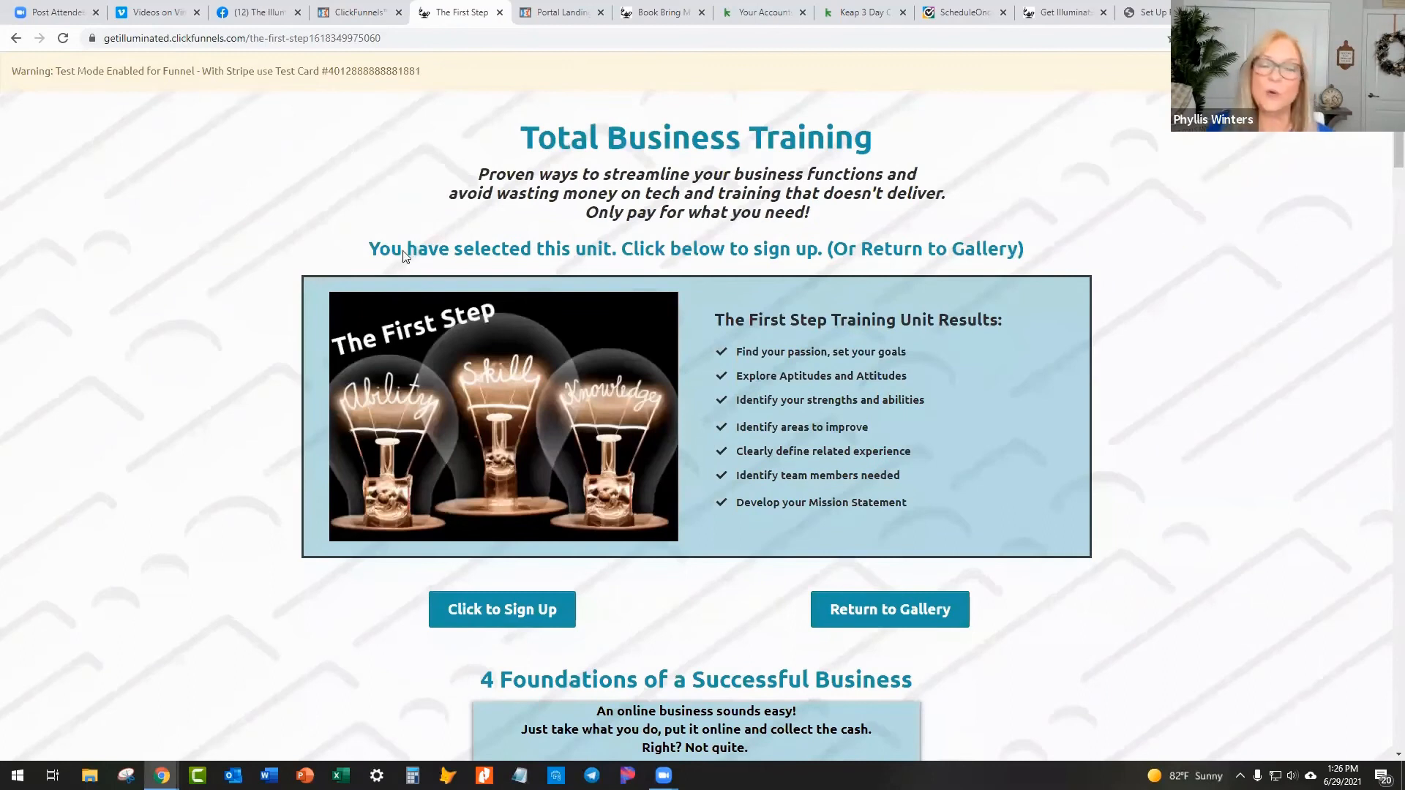